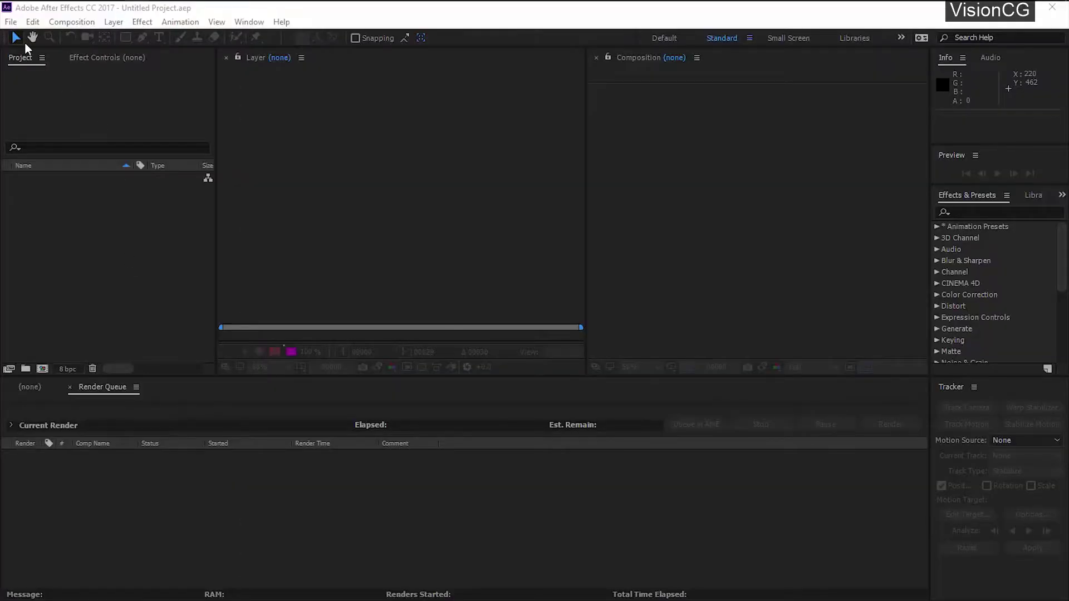
- Import the 3d Eye textures folder from the Iris Split tutorial files into the project
{"action": "left_click", "coordinate": [11, 22]}
{"action": "mouse_move", "coordinate": [229, 225]}
{"action": "left_click", "coordinate": [281, 220]}
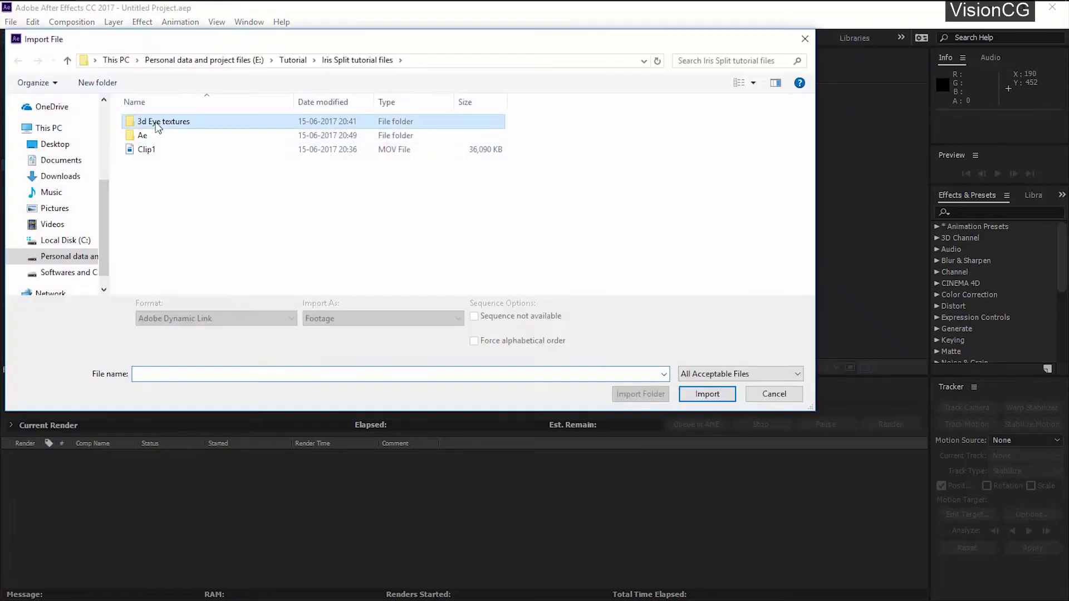
{"action": "left_click", "coordinate": [148, 127]}
{"action": "left_click", "coordinate": [640, 397]}
- Import the Clip1 MOV footage from the Iris Split tutorial files folder
{"action": "left_click", "coordinate": [11, 22]}
{"action": "left_click", "coordinate": [281, 220]}
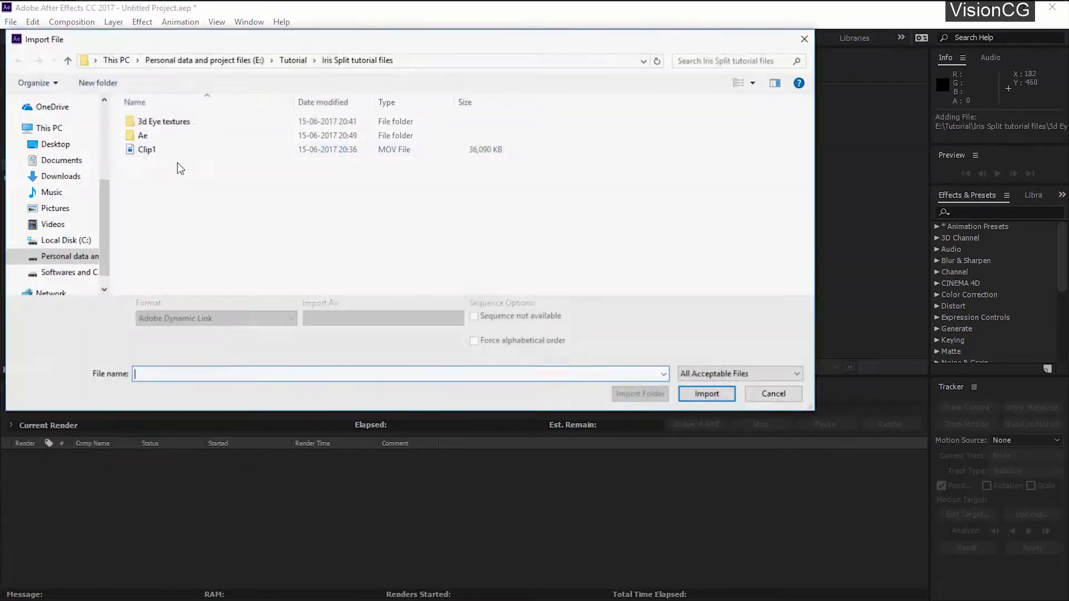
{"action": "double_click", "coordinate": [142, 147]}
- Create a new composition from the Clip1.mov footage and dock its viewer in the same group as the Layer panel
{"action": "left_click", "coordinate": [17, 178]}
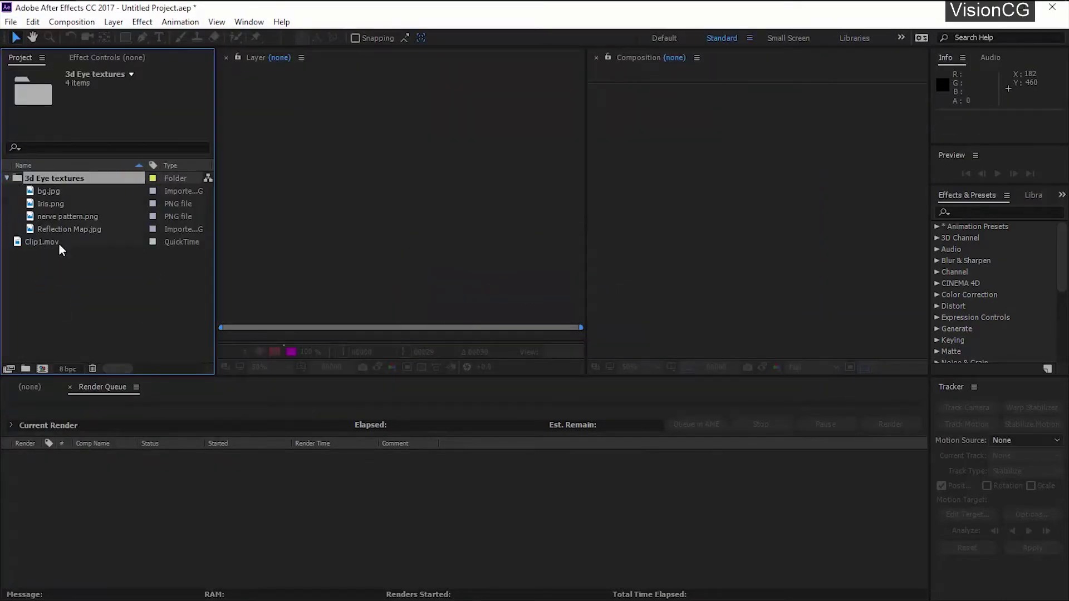
{"action": "left_click", "coordinate": [7, 178]}
{"action": "left_click_drag", "start_coordinate": [45, 191], "coordinate": [42, 368]}
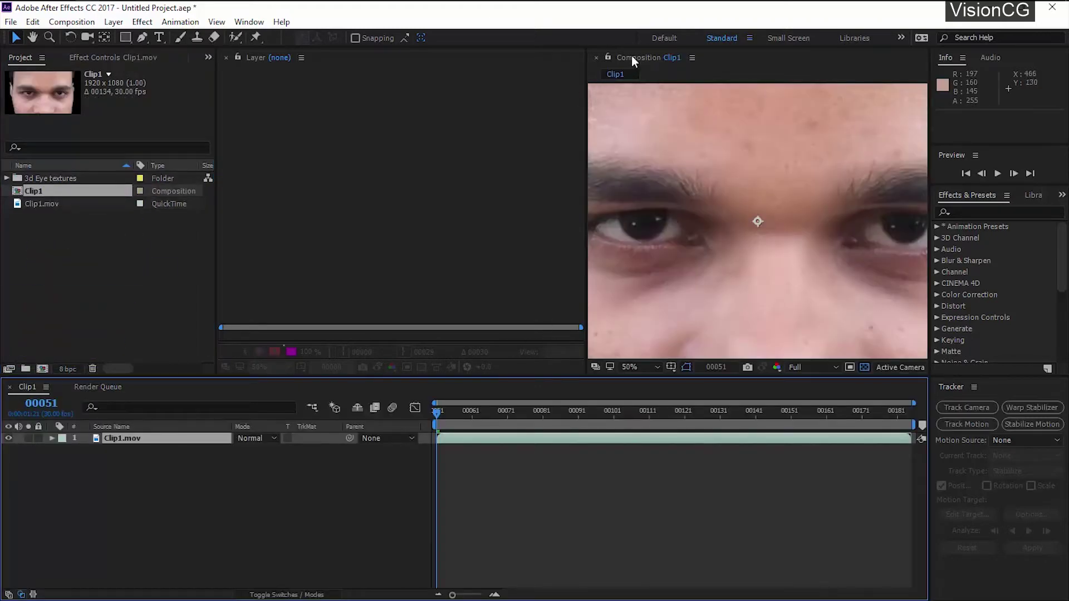
{"action": "left_click_drag", "start_coordinate": [632, 55], "coordinate": [352, 61]}
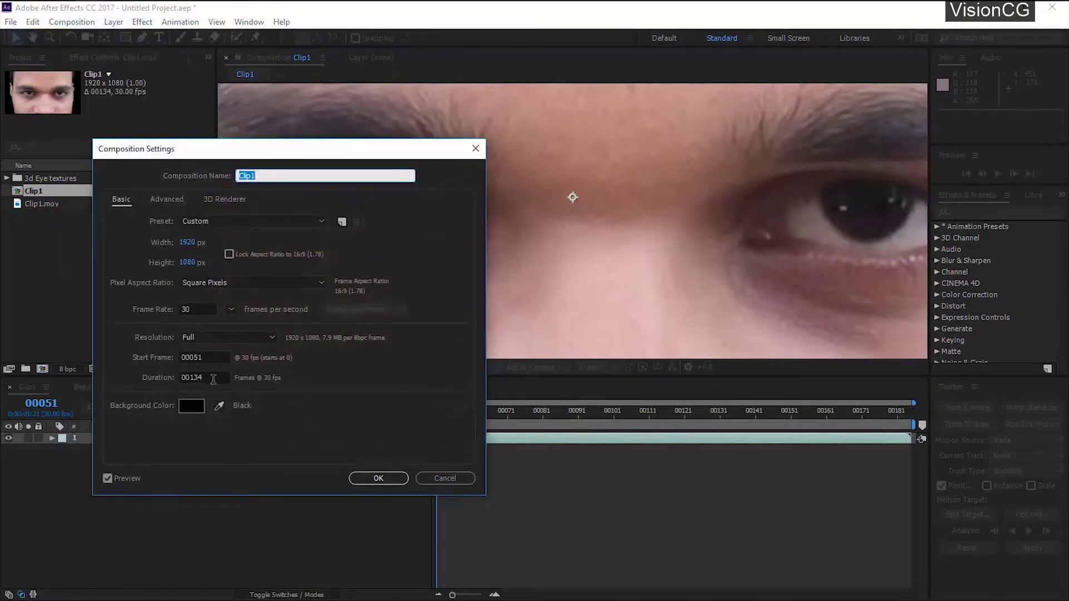
- Examine the duration in the Clip1 composition settings and leave them without changes
{"action": "left_click", "coordinate": [213, 379]}
{"action": "left_click", "coordinate": [453, 482]}
{"action": "left_click", "coordinate": [166, 496]}
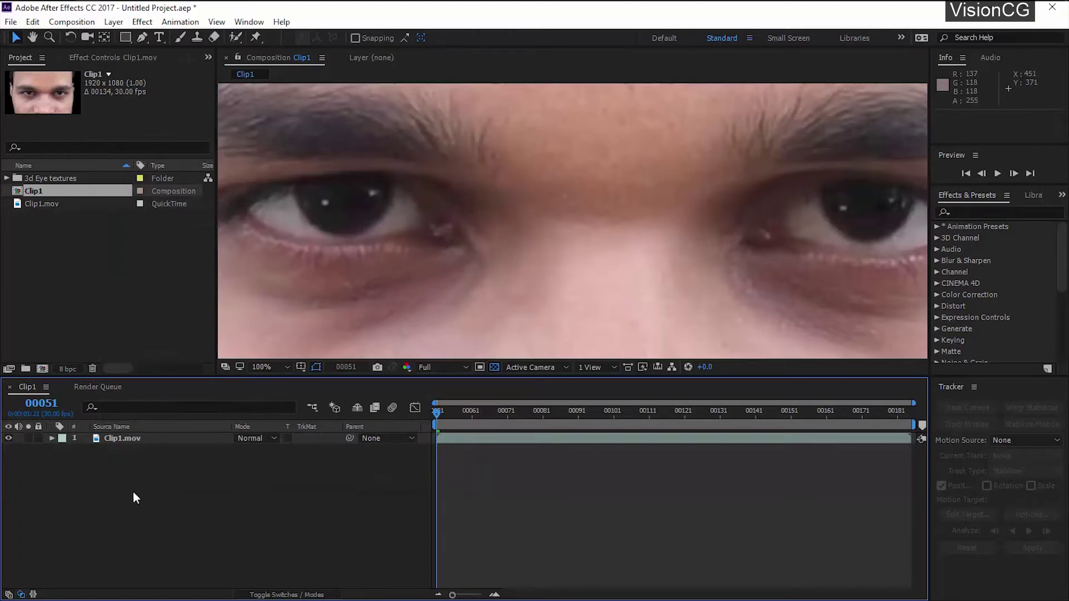
- Rename the Clip1 composition as "Main comp" in its composition settings
{"action": "left_click", "coordinate": [46, 387]}
{"action": "left_click", "coordinate": [95, 138]}
{"action": "type", "text": "Main comp"}
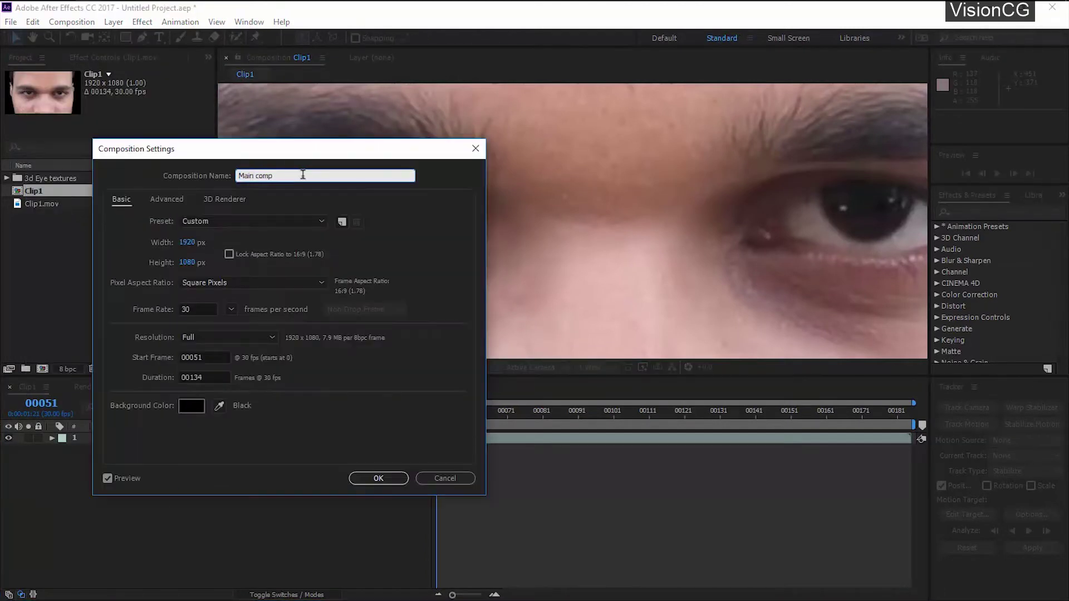
{"action": "key", "text": "Return"}
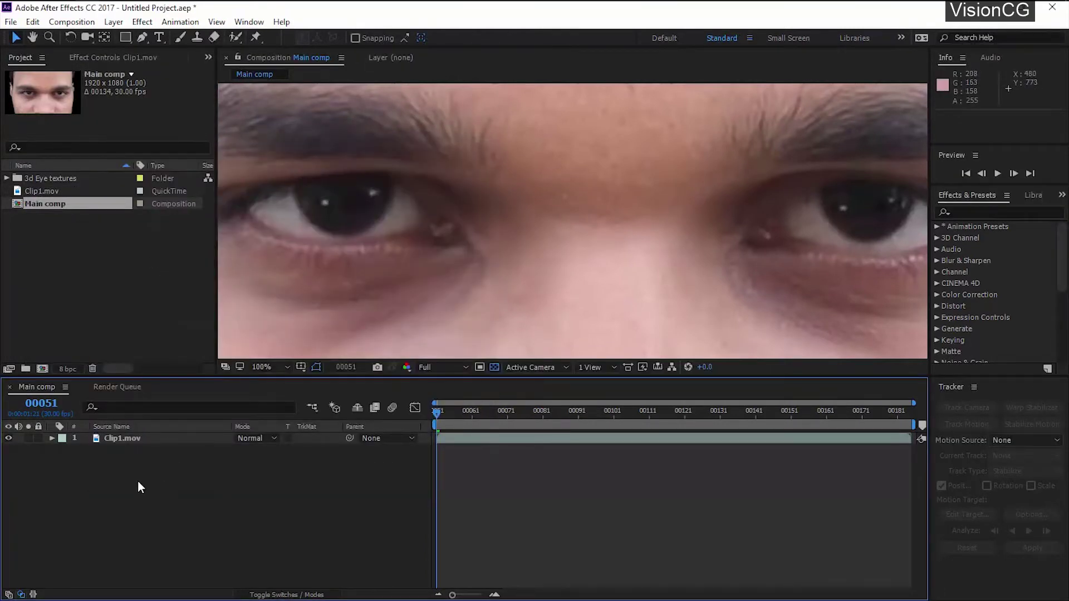
- Create a new 500 × 500 px composition named "Main 3d eye"
{"action": "left_click", "coordinate": [129, 303]}
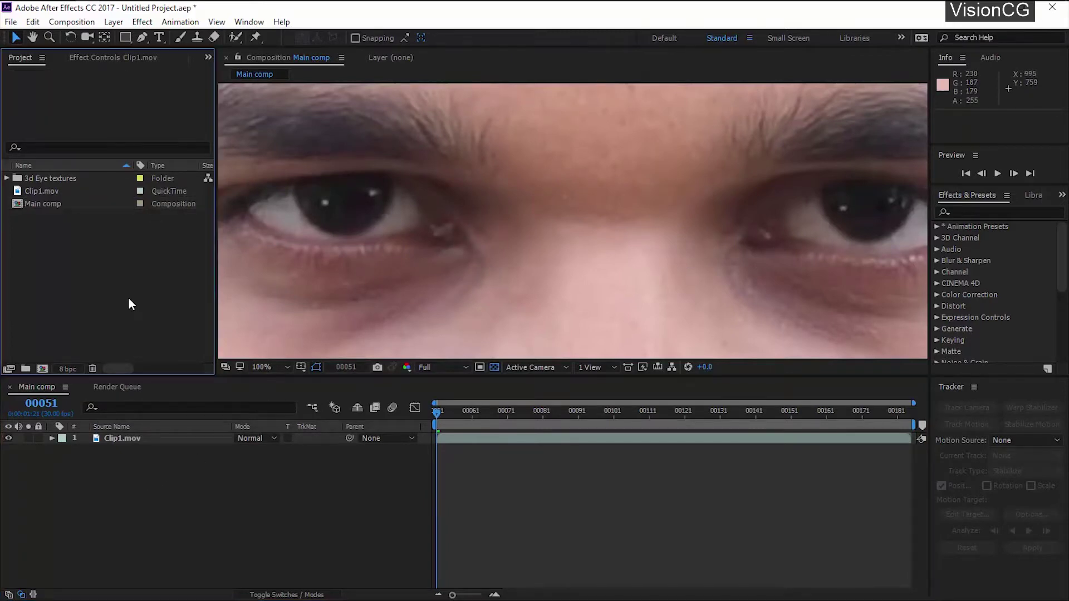
{"action": "left_click", "coordinate": [72, 21]}
{"action": "left_click", "coordinate": [79, 32]}
{"action": "left_click", "coordinate": [187, 243]}
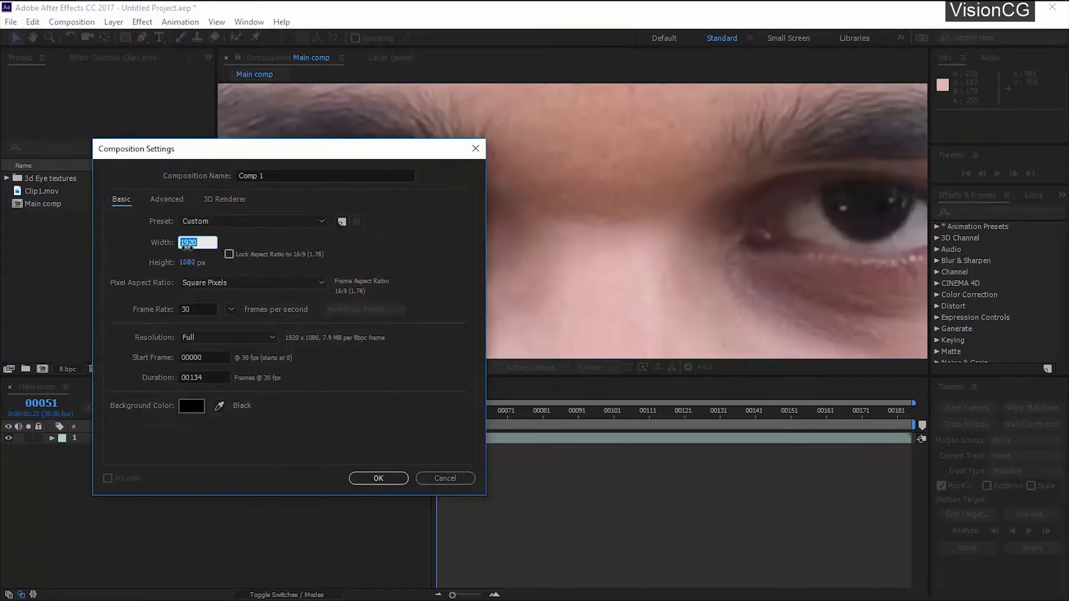
{"action": "type", "text": "500"}
{"action": "key", "text": "Tab"}
{"action": "type", "text": "500"}
{"action": "key", "text": "Tab"}
{"action": "type", "text": "Main 3d eye"}
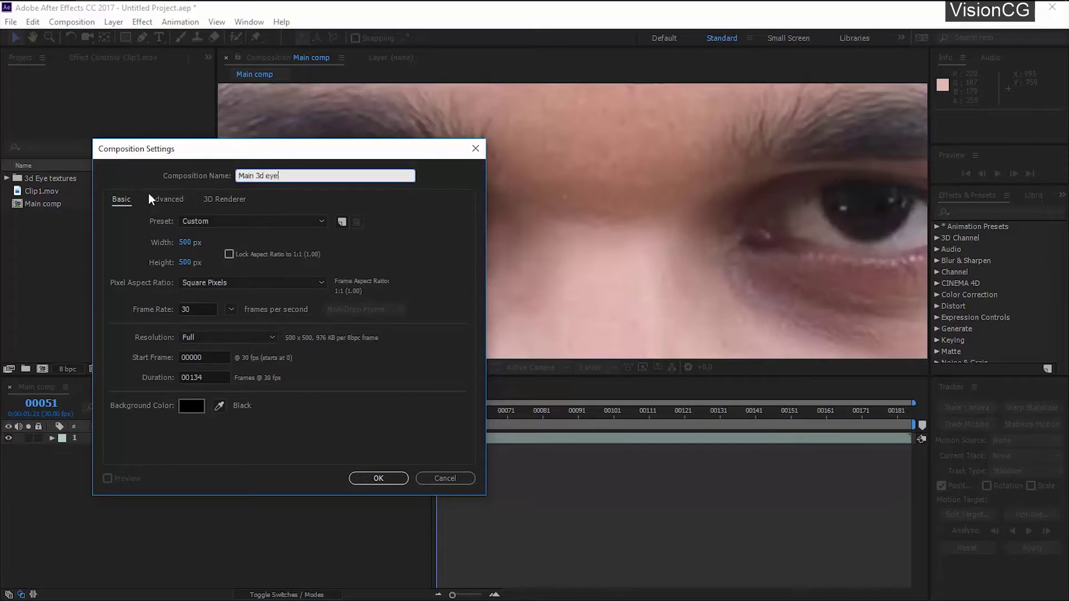
{"action": "key", "text": "Return"}
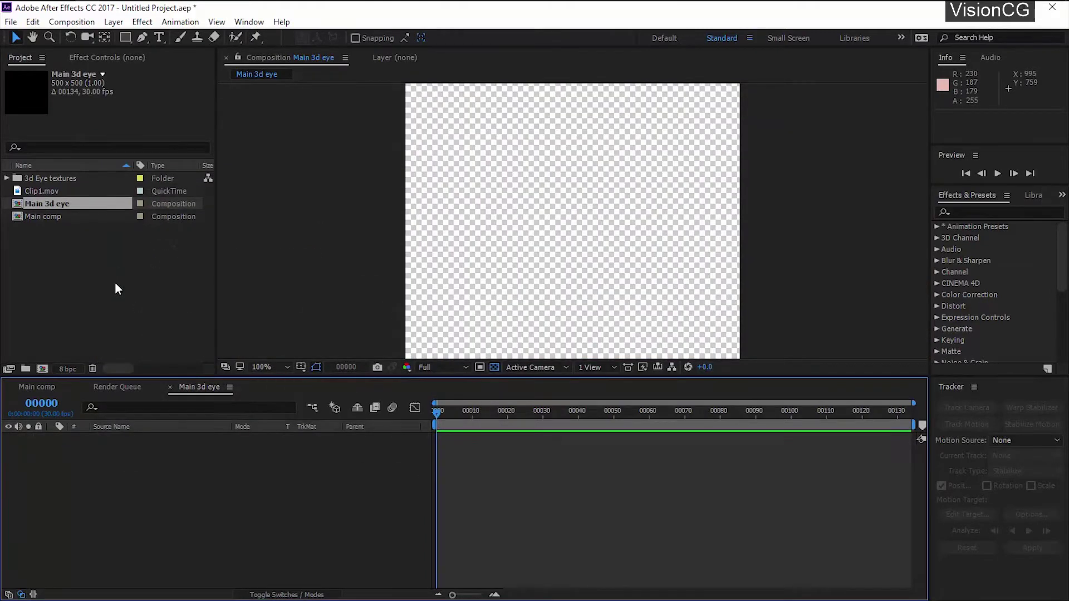
- Add Iris.png from the 3d Eye textures folder as a layer in the Main 3d eye composition
{"action": "left_click", "coordinate": [16, 178]}
{"action": "left_click", "coordinate": [7, 178]}
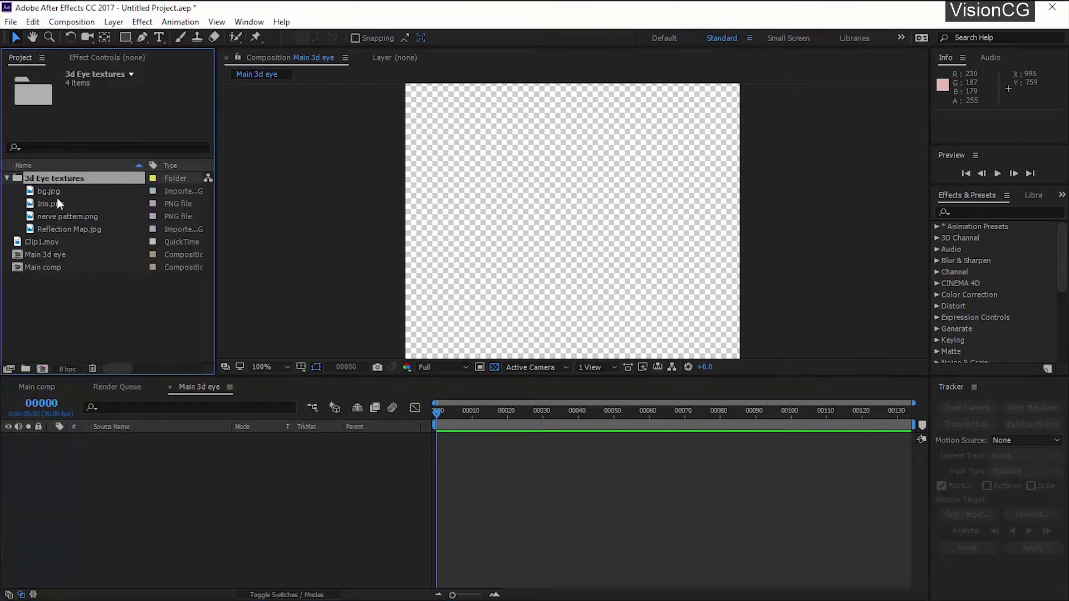
{"action": "left_click", "coordinate": [57, 203]}
{"action": "left_click_drag", "start_coordinate": [81, 230], "coordinate": [167, 470]}
{"action": "left_click", "coordinate": [7, 178]}
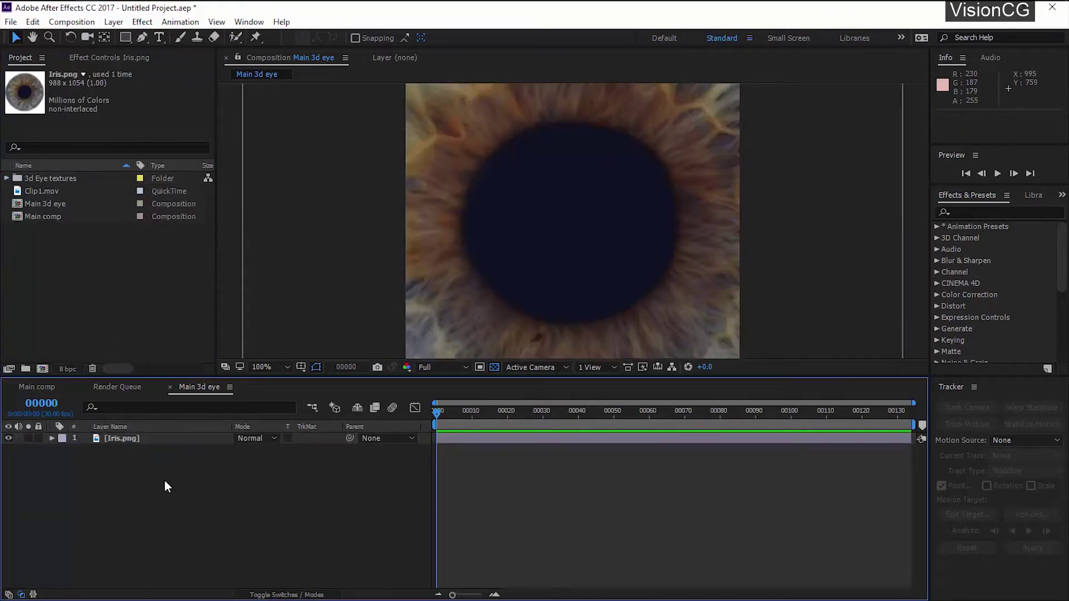
- Add a 500 × 500 px very light grey solid (RGB 227, 225, 225) and place it beneath the Iris.png layer
{"action": "key", "text": "ctrl+y"}
{"action": "key", "text": "Tab"}
{"action": "type", "text": "500"}
{"action": "key", "text": "Tab"}
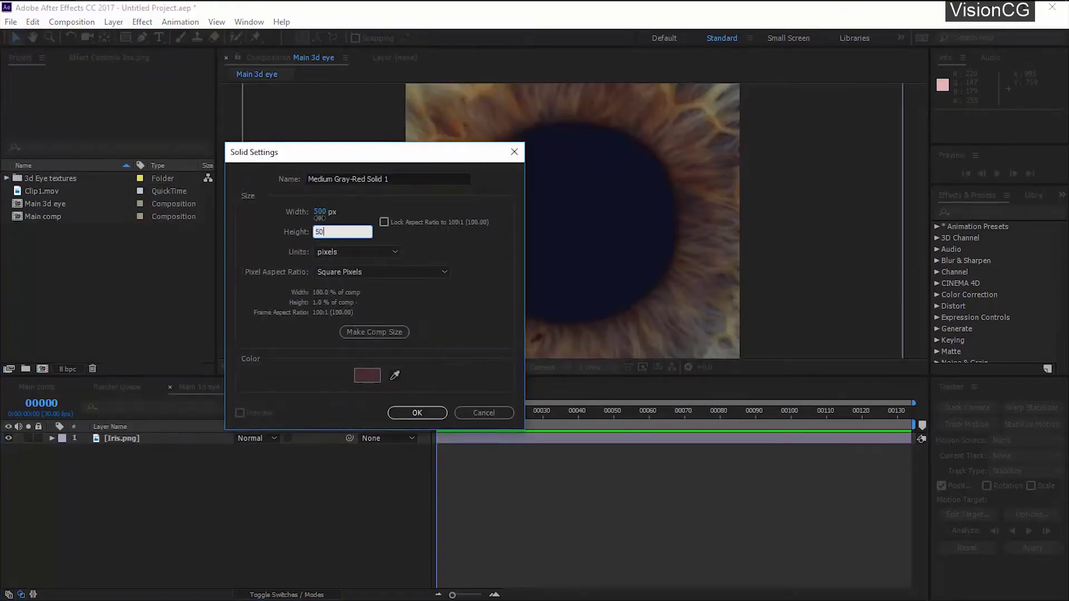
{"action": "type", "text": "500"}
{"action": "left_click", "coordinate": [368, 376]}
{"action": "type", "text": "EDE8E8"}
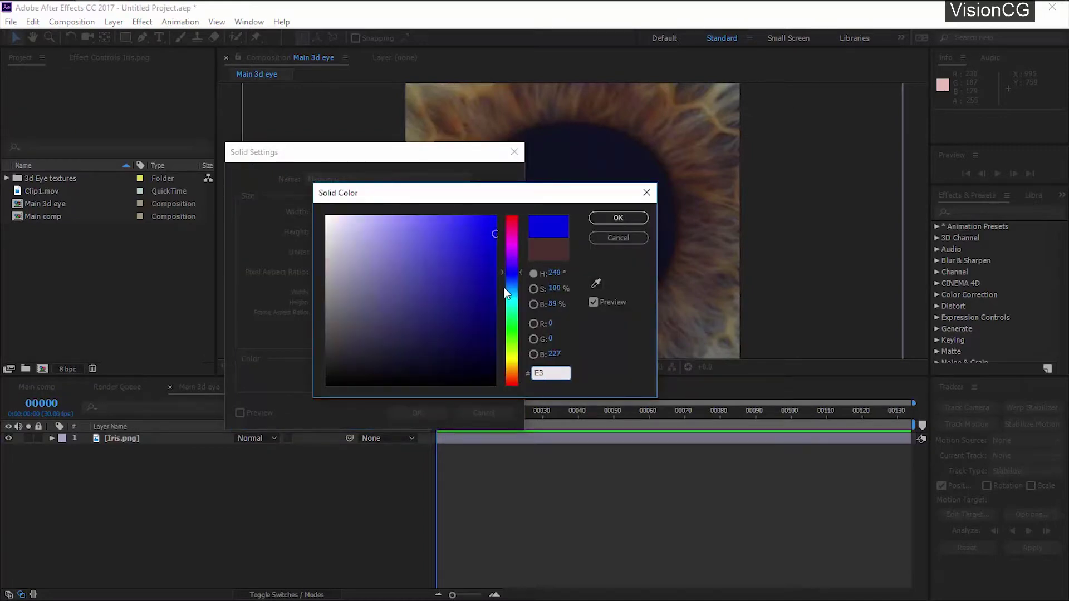
{"action": "key", "text": "Return"}
{"action": "left_click", "coordinate": [415, 413]}
{"action": "left_click_drag", "start_coordinate": [139, 438], "coordinate": [135, 472]}
{"action": "key", "text": "Caps_Lock"}
- Pre-compose the light grey solid layer into a new composition named "EyeBG"
{"action": "left_click", "coordinate": [136, 438]}
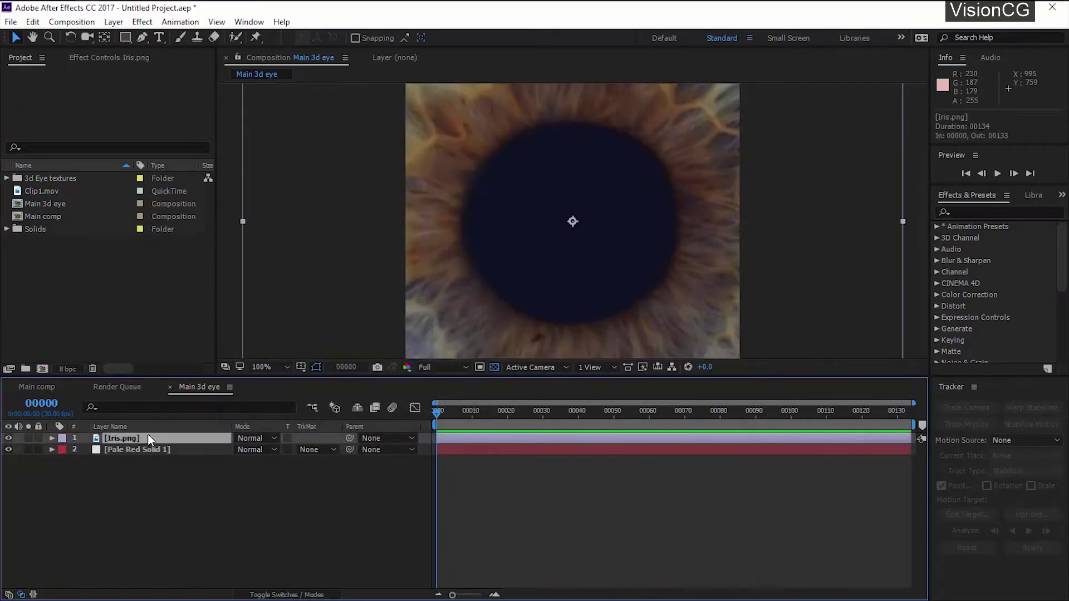
{"action": "right_click", "coordinate": [145, 453]}
{"action": "left_click", "coordinate": [179, 480]}
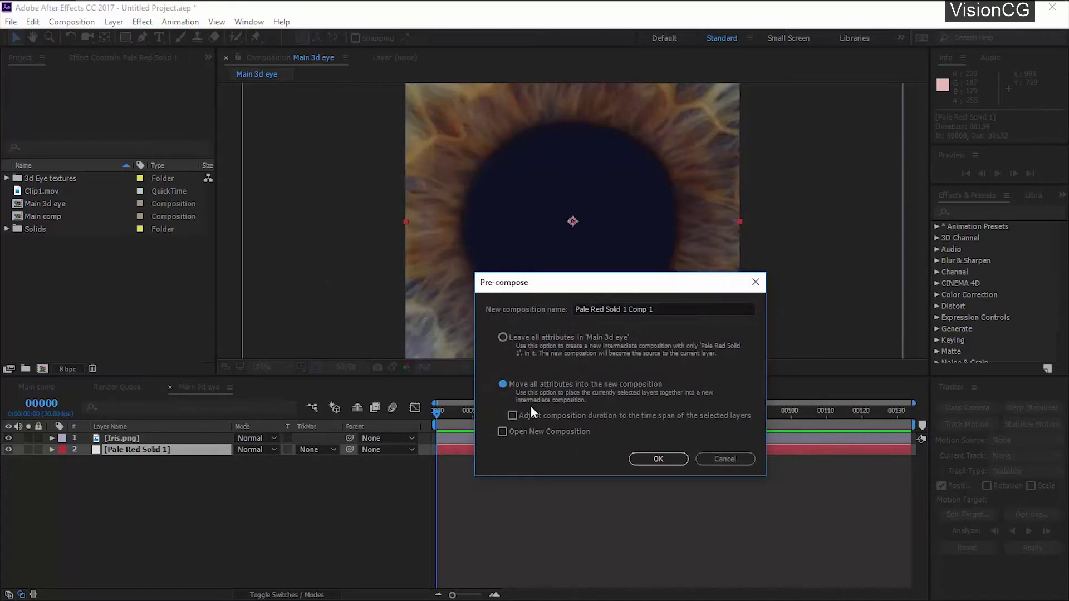
{"action": "type", "text": "EyeBG"}
{"action": "key", "text": "Return"}
- Pre-compose the Iris.png layer into a new composition named "EyeIris"
{"action": "right_click", "coordinate": [146, 438]}
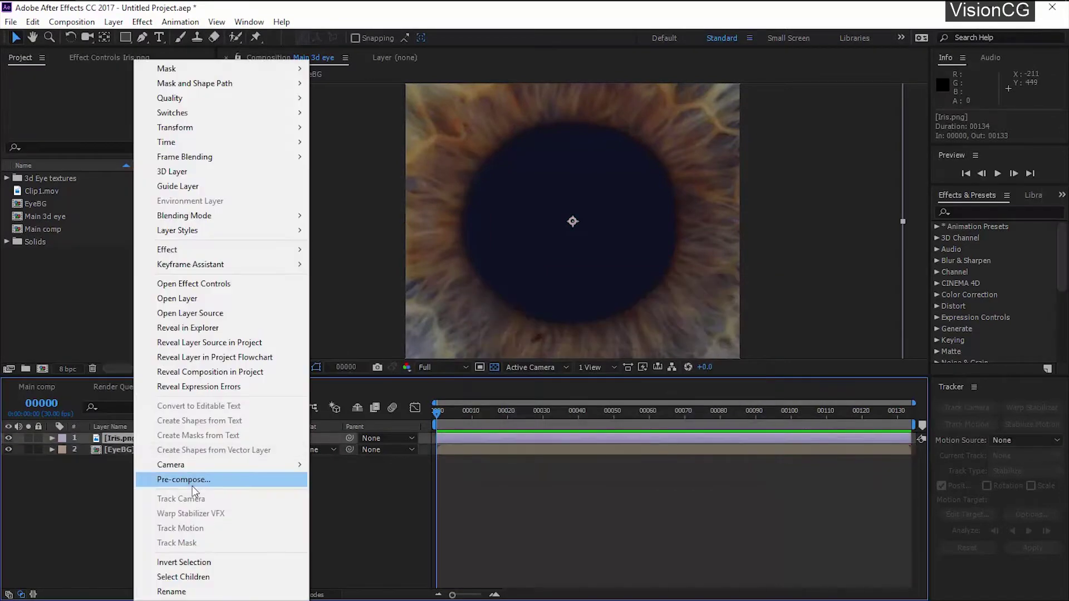
{"action": "left_click", "coordinate": [194, 484]}
{"action": "type", "text": "EyeIris"}
{"action": "key", "text": "Return"}
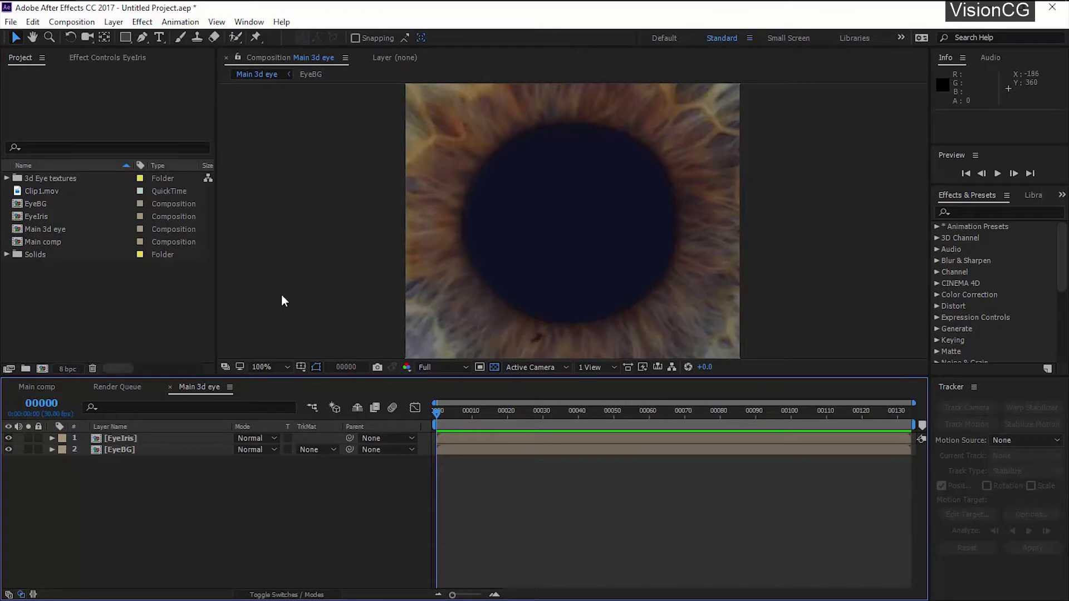
- Look inside the EyeIris composition, close it, and solo the EyeBG layer in Main 3d eye
{"action": "double_click", "coordinate": [143, 438]}
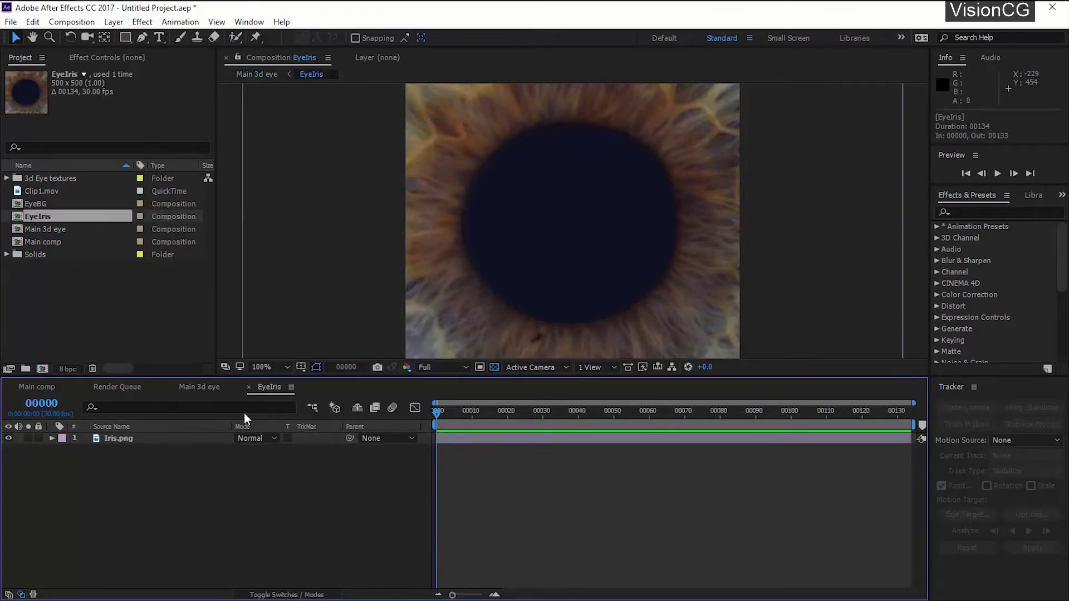
{"action": "left_click", "coordinate": [250, 386]}
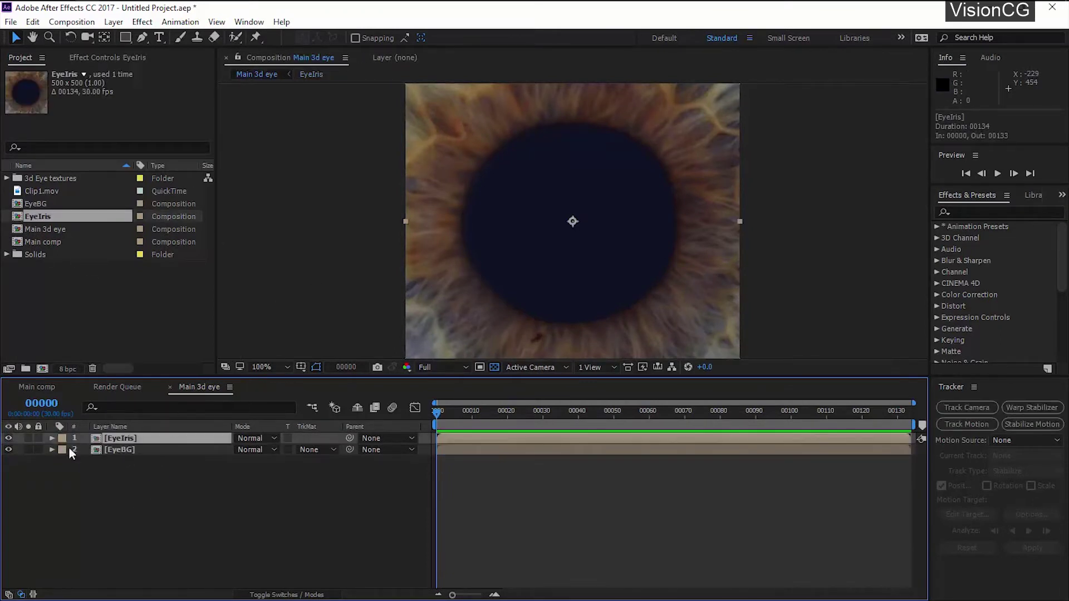
{"action": "left_click", "coordinate": [106, 449]}
{"action": "left_click", "coordinate": [28, 449]}
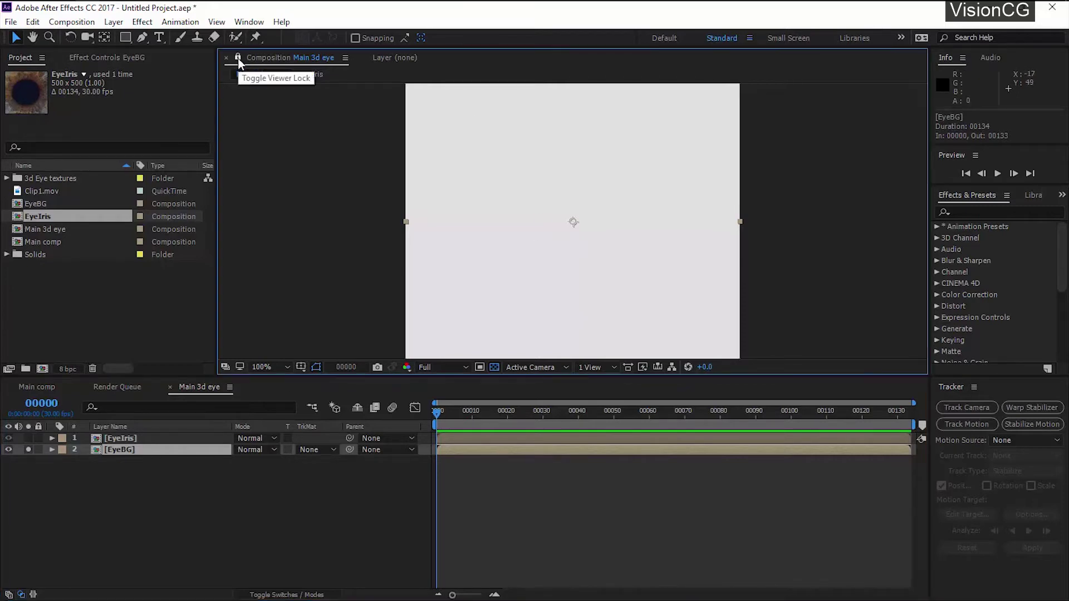
- Open the EyeBG composition in a second viewer and arrange it side by side with the Main 3d eye viewer
{"action": "double_click", "coordinate": [174, 449]}
{"action": "left_click_drag", "start_coordinate": [557, 58], "coordinate": [900, 103]}
{"action": "left_click_drag", "start_coordinate": [216, 74], "coordinate": [104, 75]}
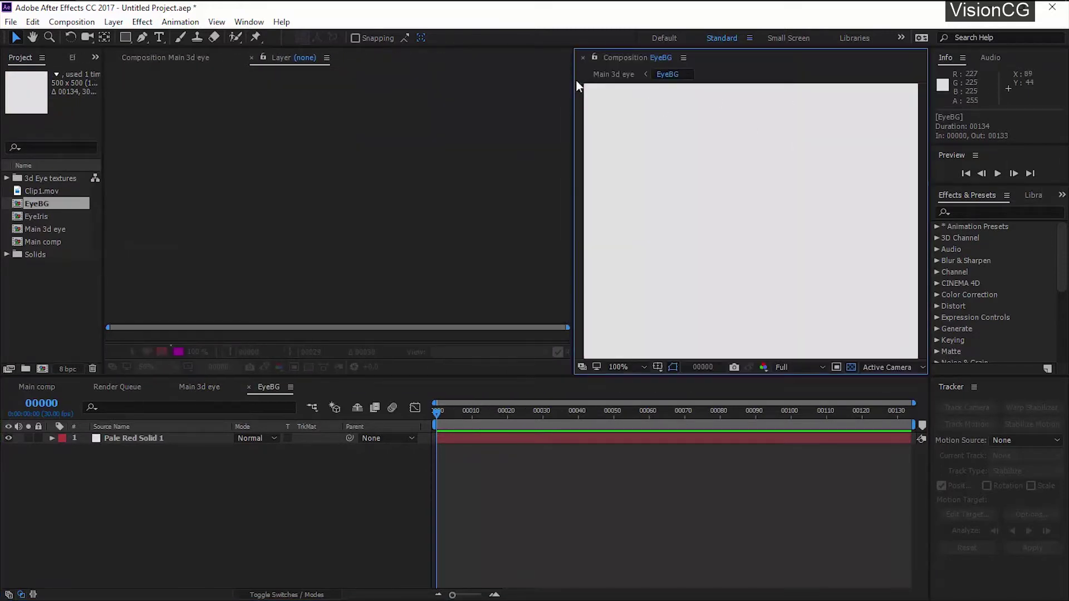
{"action": "left_click_drag", "start_coordinate": [574, 88], "coordinate": [483, 88]}
{"action": "left_click", "coordinate": [154, 58]}
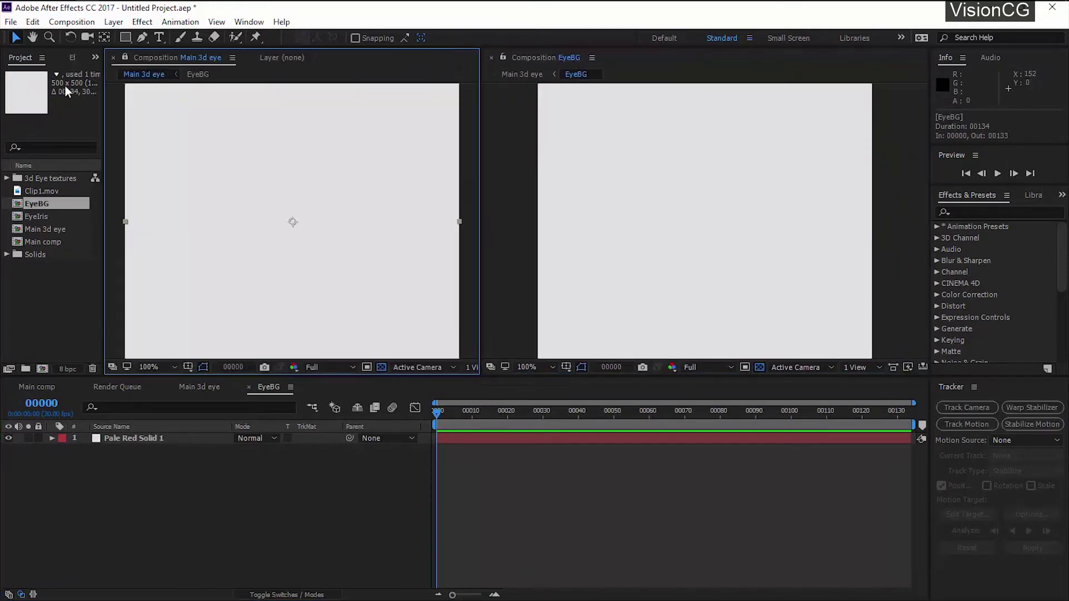
- Add nerve pattern.png from the 3d Eye textures folder above the solid in the EyeBG composition
{"action": "left_click", "coordinate": [44, 179]}
{"action": "left_click", "coordinate": [8, 177]}
{"action": "left_click", "coordinate": [61, 205]}
{"action": "left_click", "coordinate": [66, 219]}
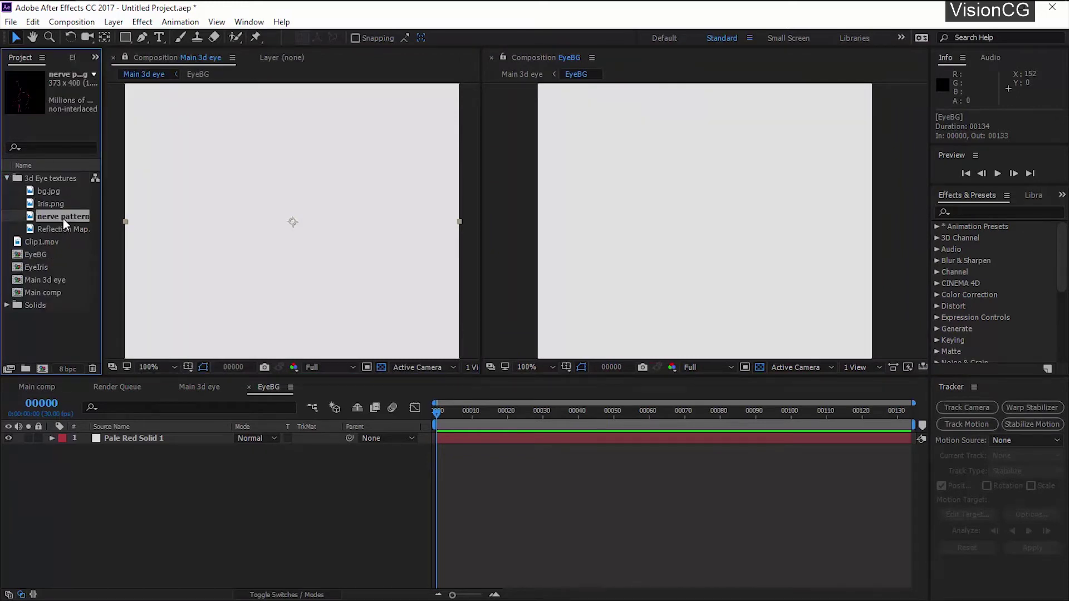
{"action": "left_click", "coordinate": [59, 204]}
{"action": "left_click", "coordinate": [65, 219]}
{"action": "left_click_drag", "start_coordinate": [66, 219], "coordinate": [131, 436]}
- Reduce the Main 3d eye viewer to 50% magnification and lock the second viewer to the EyeBG composition
{"action": "scroll", "coordinate": [315, 241], "scroll_direction": "down", "scroll_amount": 2}
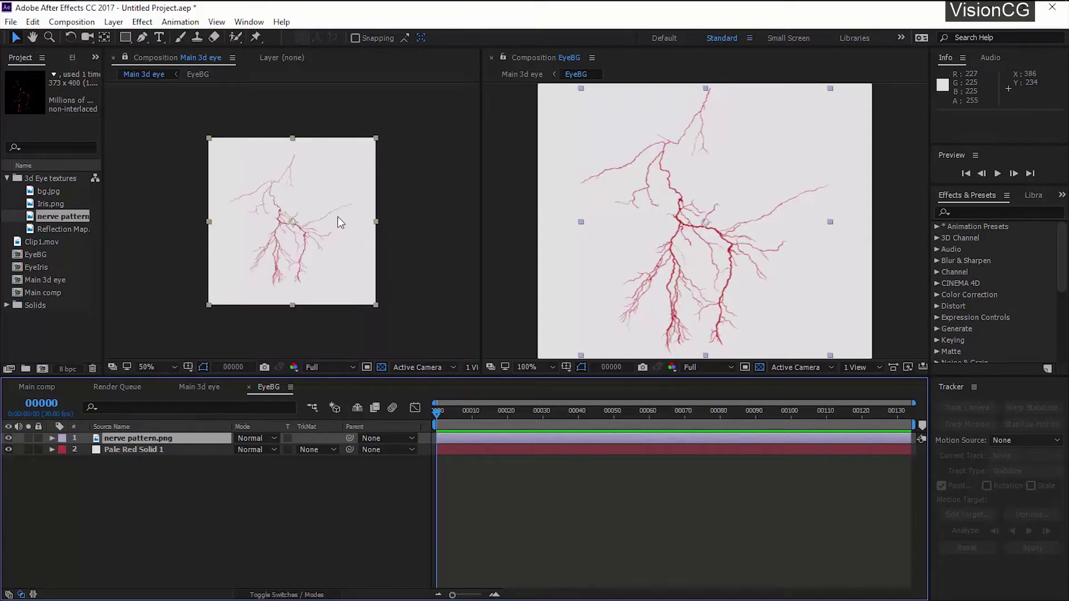
{"action": "left_click", "coordinate": [196, 388]}
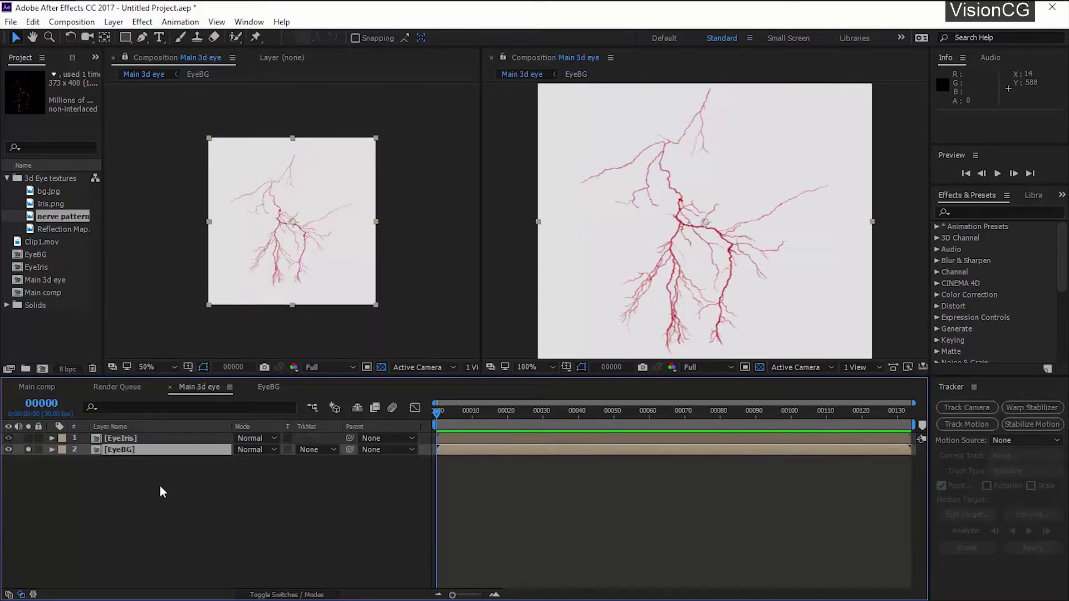
{"action": "left_click", "coordinate": [264, 390]}
{"action": "left_click", "coordinate": [505, 58]}
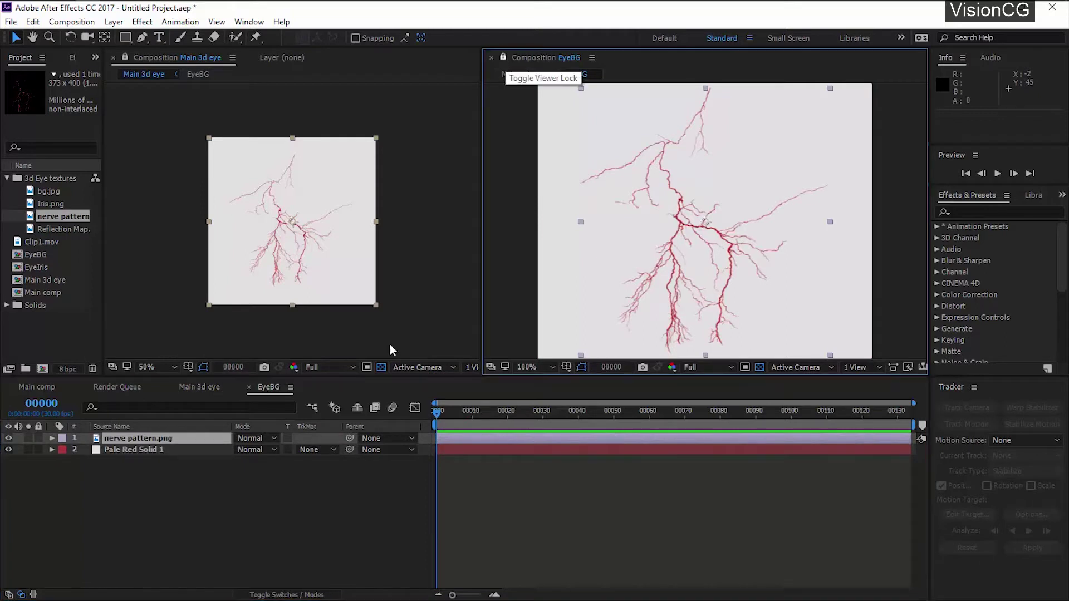
- Apply the CC Sphere effect to the EyeBG layer in the Main 3d eye composition, keeping the effect's default offset
{"action": "left_click", "coordinate": [198, 387]}
{"action": "left_click", "coordinate": [1002, 212]}
{"action": "type", "text": "spher"}
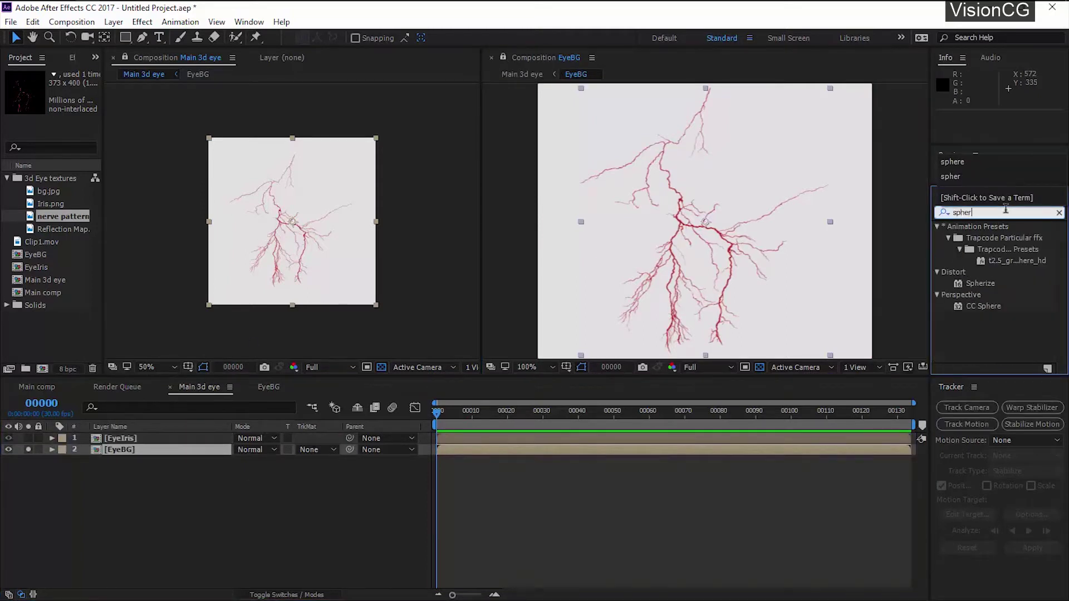
{"action": "double_click", "coordinate": [983, 306]}
{"action": "left_click_drag", "start_coordinate": [244, 238], "coordinate": [303, 242]}
{"action": "key", "text": "ctrl+z"}
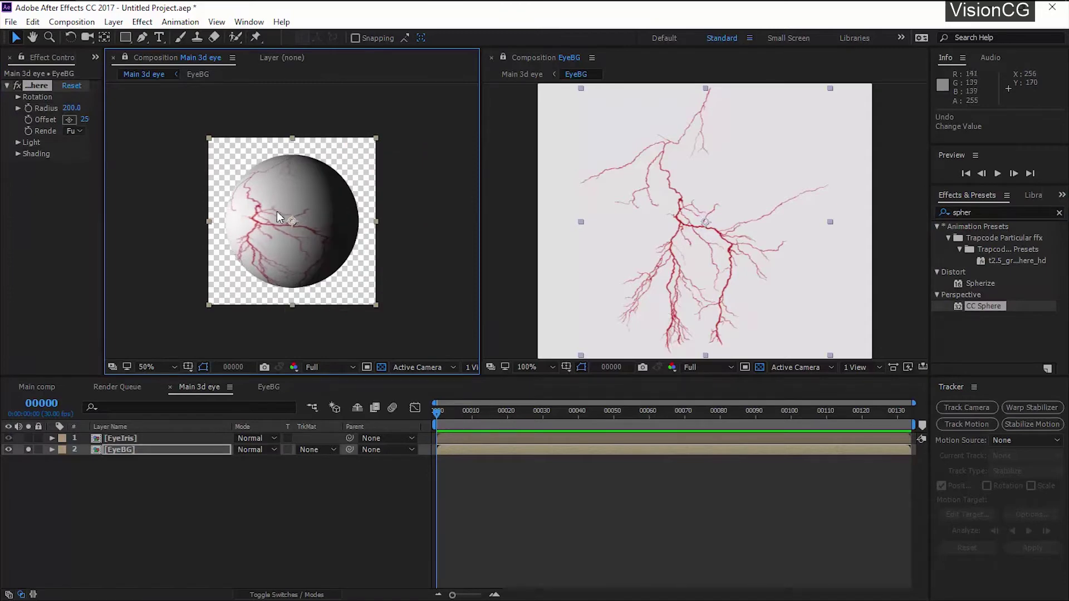
{"action": "left_click", "coordinate": [173, 508]}
- In the EyeBG composition, create a 200 x 200 px solid coloured 4A2F2D
{"action": "left_click", "coordinate": [269, 387]}
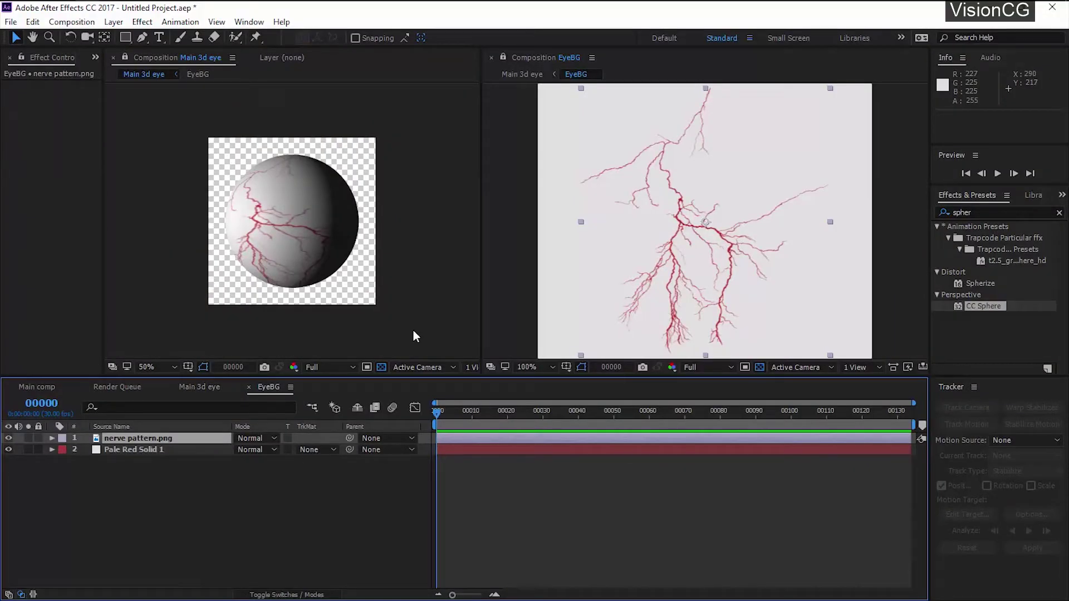
{"action": "left_click", "coordinate": [175, 505]}
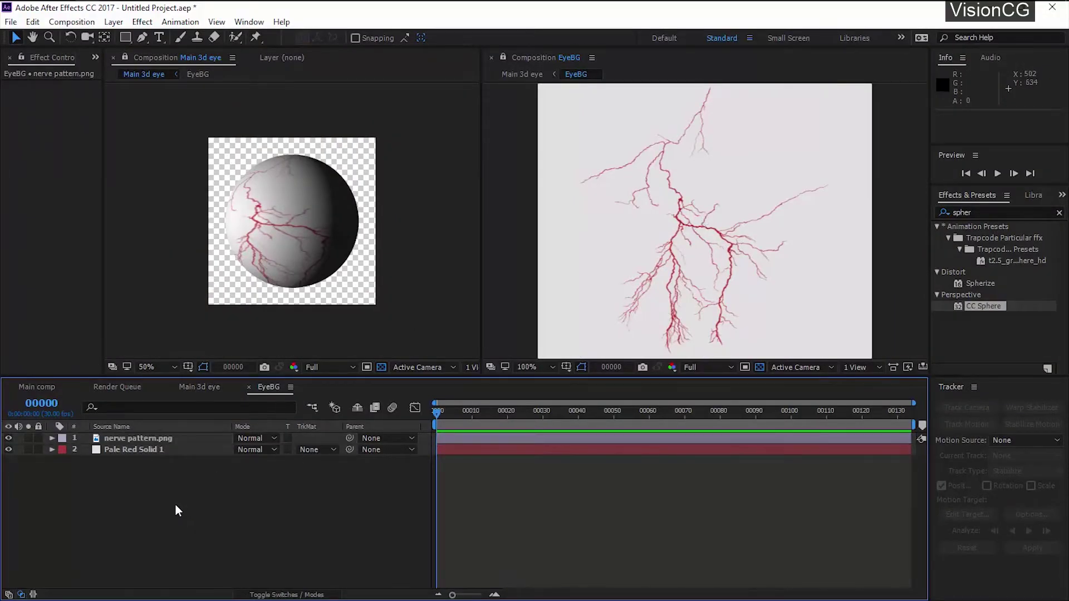
{"action": "key", "text": "ctrl+y"}
{"action": "double_click", "coordinate": [320, 212]}
{"action": "type", "text": "200"}
{"action": "key", "text": "Tab"}
{"action": "left_click", "coordinate": [367, 375]}
{"action": "type", "text": "4A2F"}
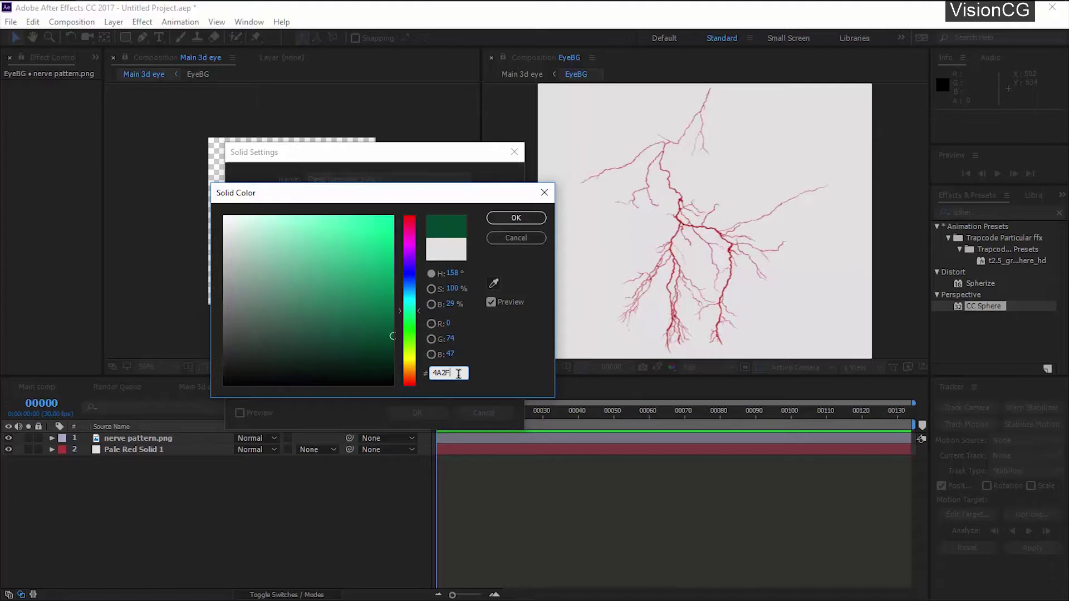
{"action": "type", "text": "2D"}
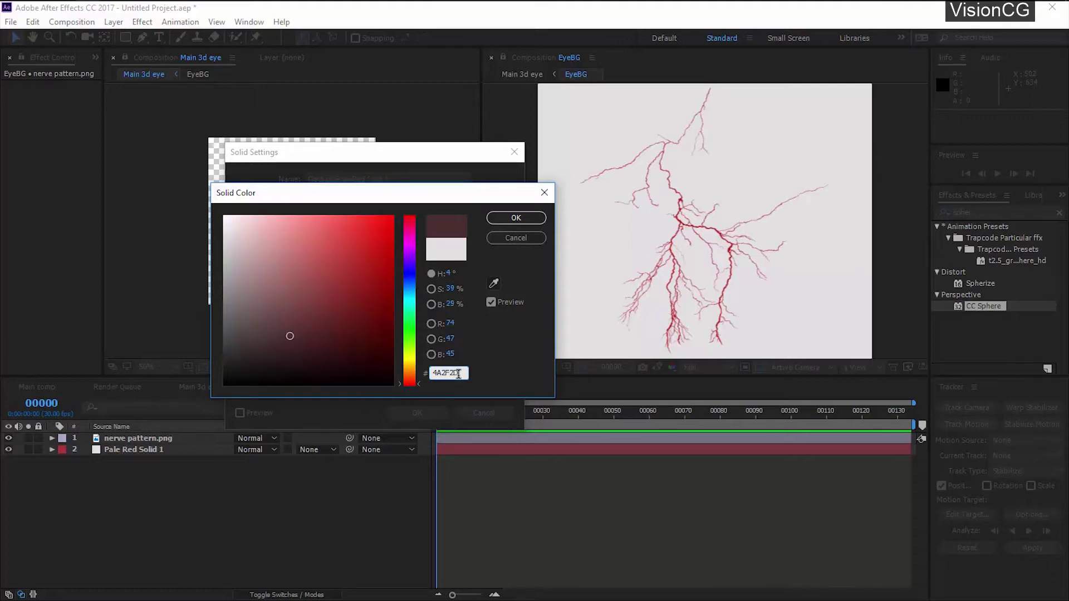
{"action": "key", "text": "Return"}
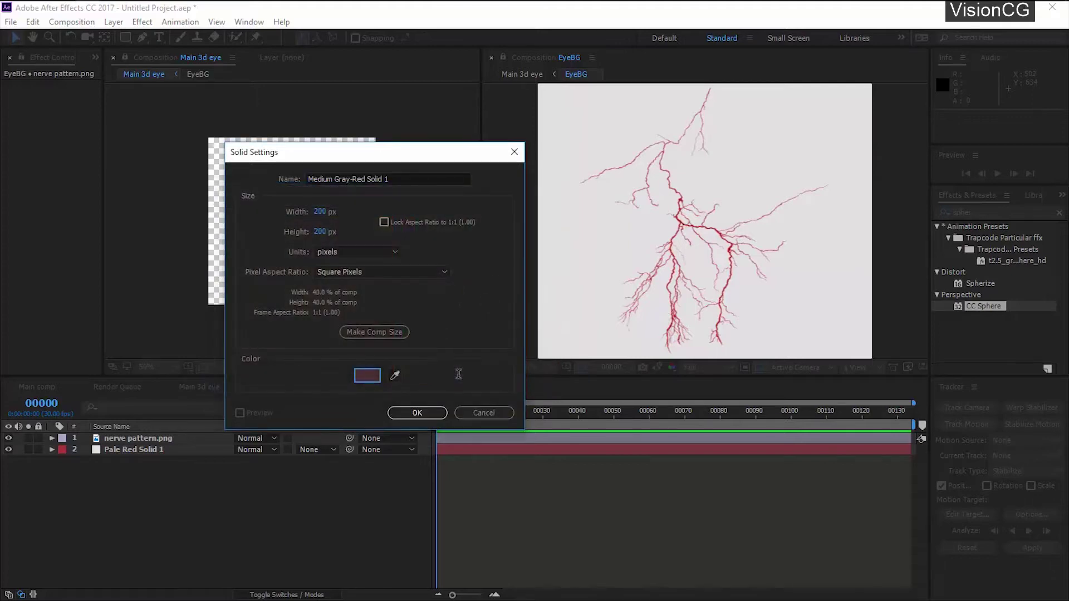
{"action": "left_click", "coordinate": [424, 417]}
{"action": "key", "text": "Caps_Lock"}
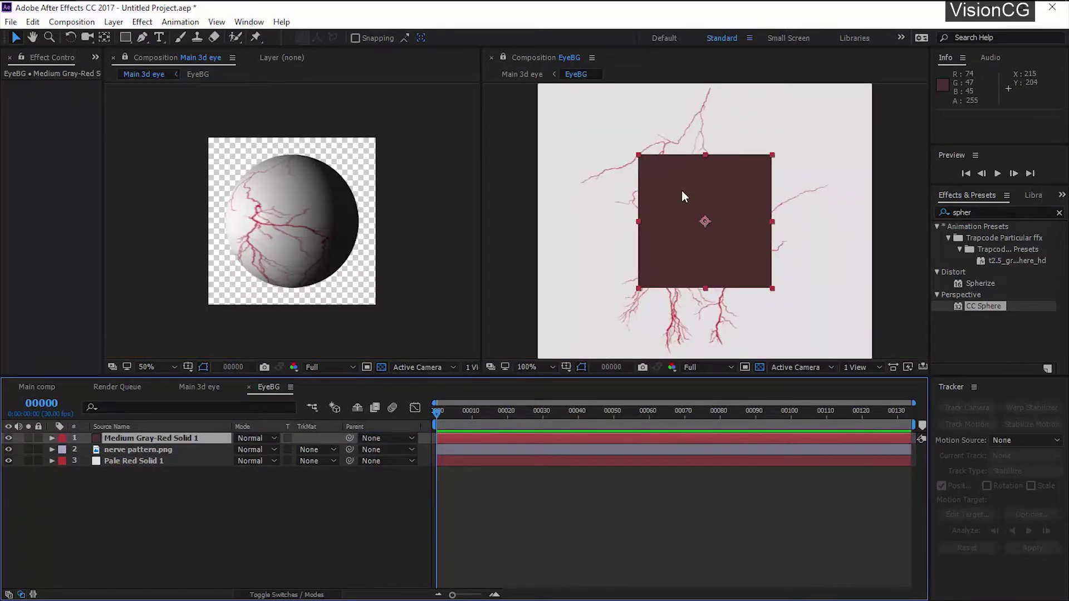
- Give the dark solid a full-size elliptical mask and a second subtracting mask with 66.2 px feather and -27.1 px expansion
{"action": "left_click", "coordinate": [135, 480]}
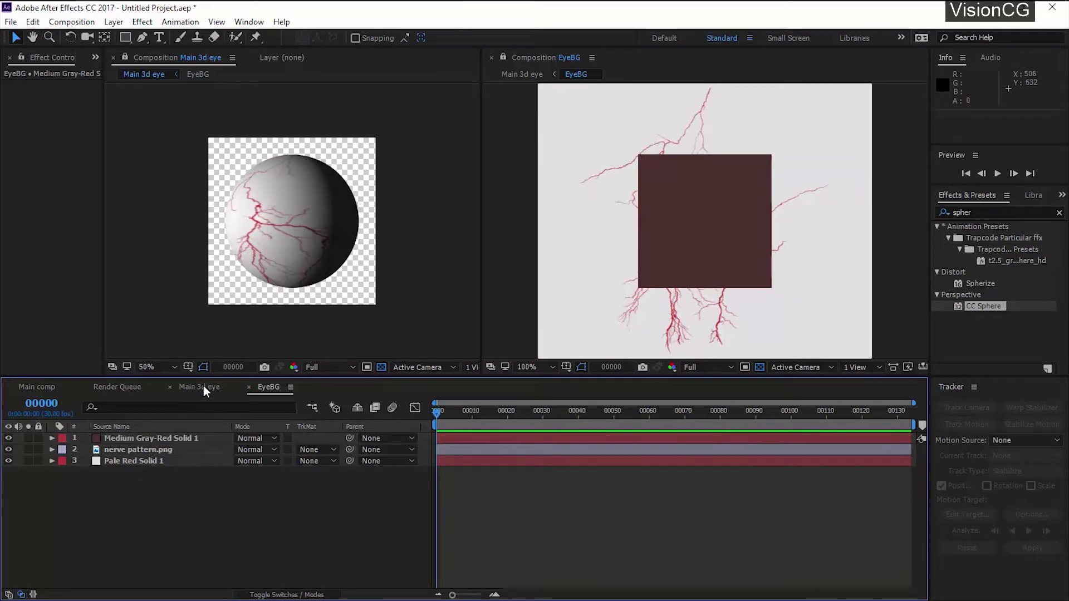
{"action": "left_click_drag", "start_coordinate": [733, 258], "coordinate": [728, 277]}
{"action": "key", "text": "ctrl+z"}
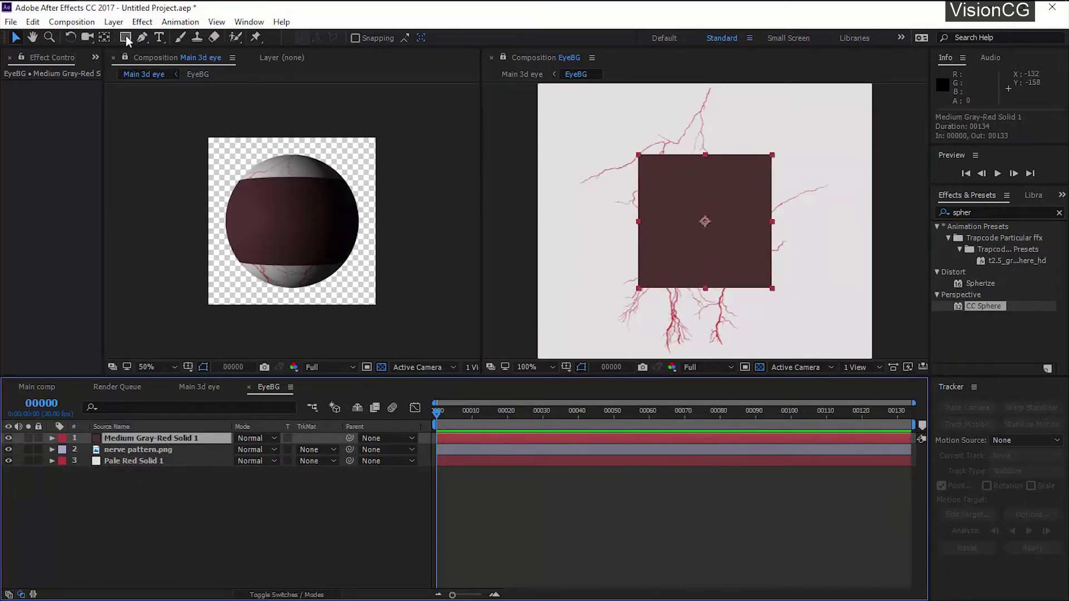
{"action": "left_click", "coordinate": [126, 38]}
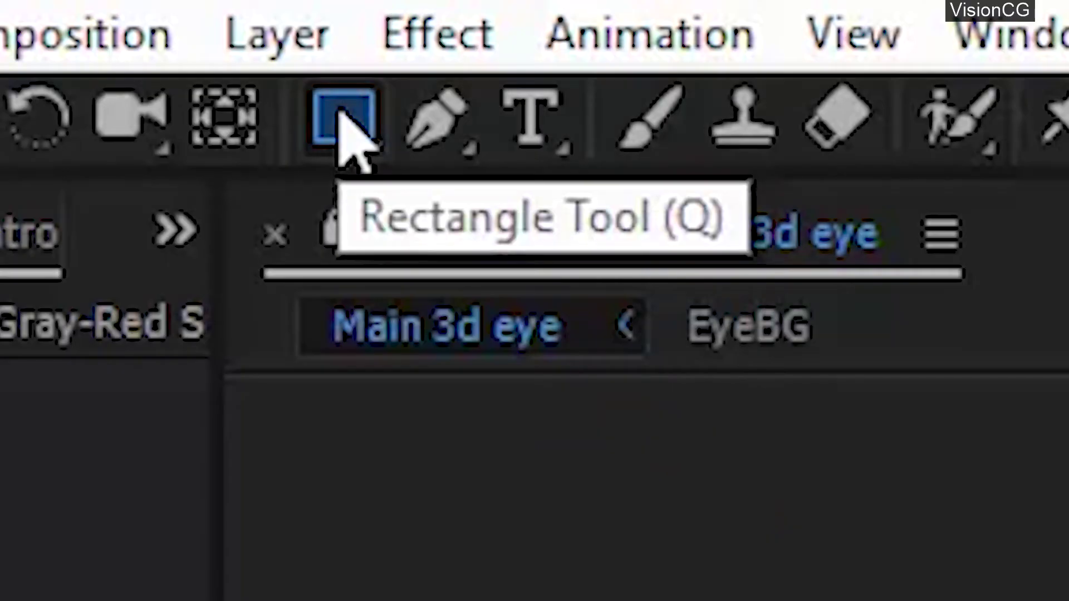
{"action": "key", "text": "q"}
{"action": "key", "text": "q"}
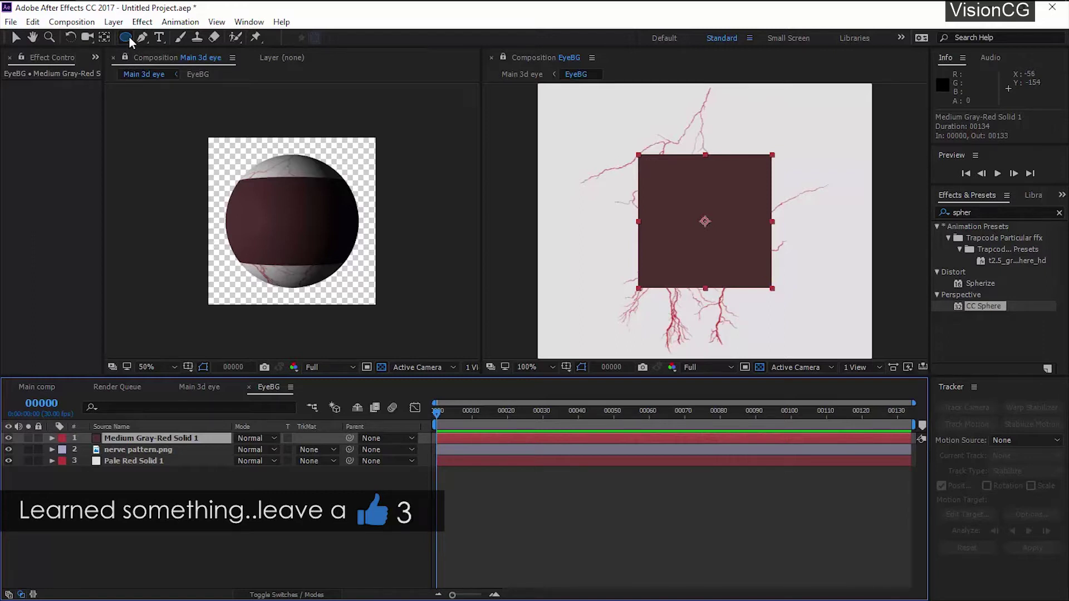
{"action": "double_click", "coordinate": [127, 37]}
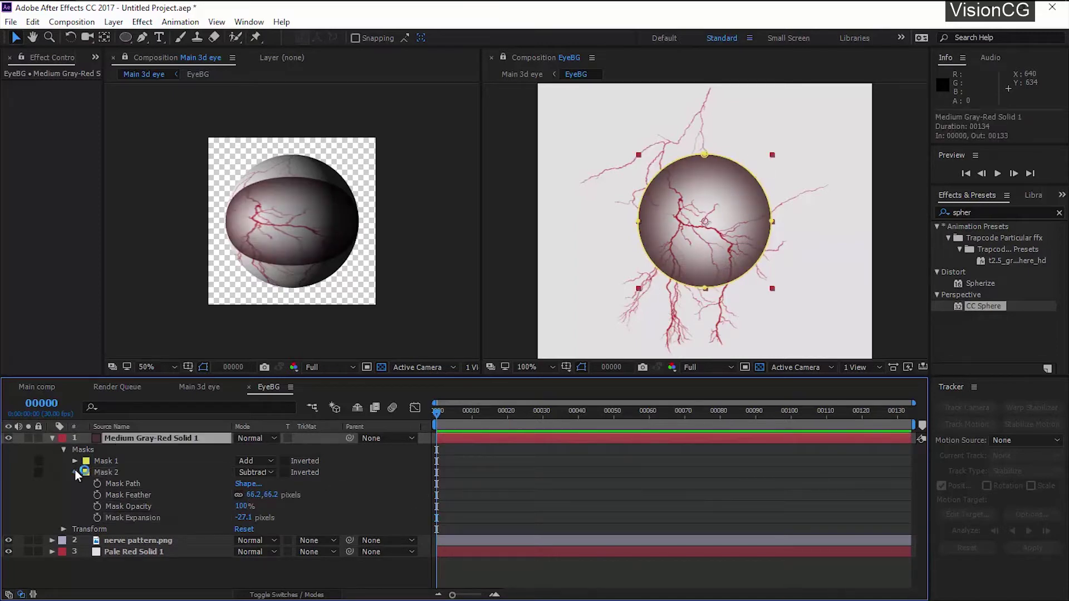
- Duplicate the masked solid and recolour the copy to 883338 as a new solid
{"action": "left_click", "coordinate": [150, 438]}
{"action": "key", "text": "u"}
{"action": "key", "text": "ctrl+d"}
{"action": "left_click", "coordinate": [113, 21]}
{"action": "left_click", "coordinate": [134, 50]}
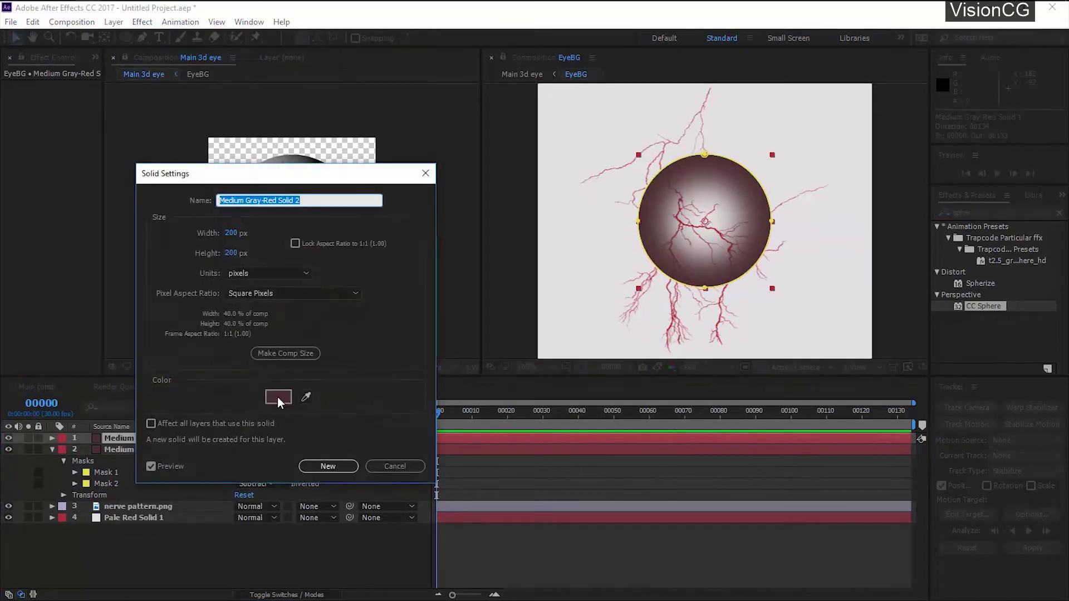
{"action": "left_click", "coordinate": [278, 399]}
{"action": "type", "text": "883338"}
{"action": "key", "text": "Return"}
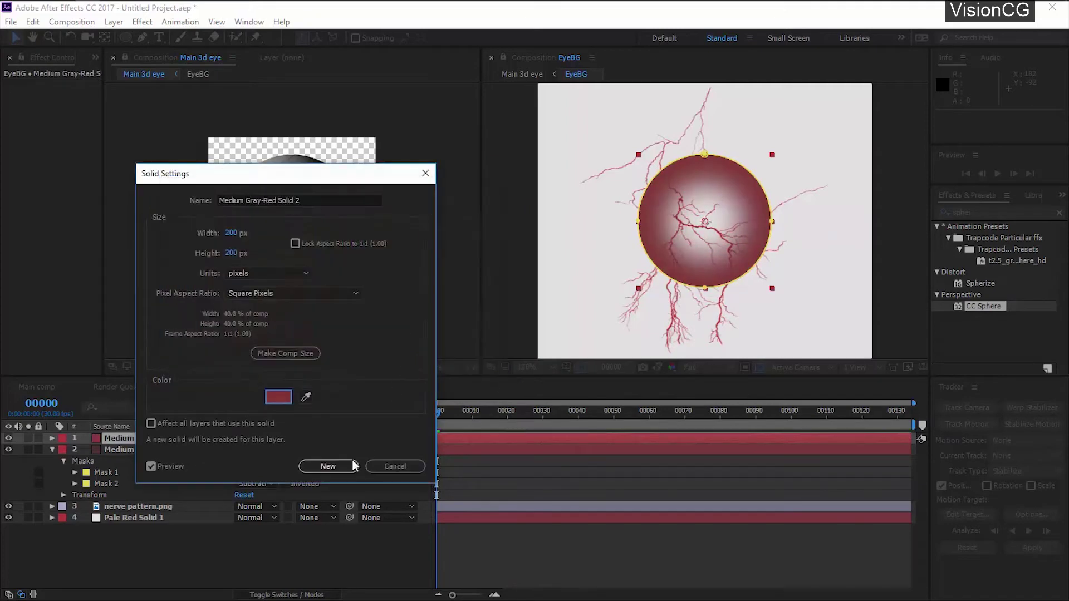
{"action": "left_click", "coordinate": [328, 466]}
- Set the opacity of Medium Gray-Red Solid 2 to 50% and of Medium Gray-Red Solid 1 to 85%
{"action": "key", "text": "t"}
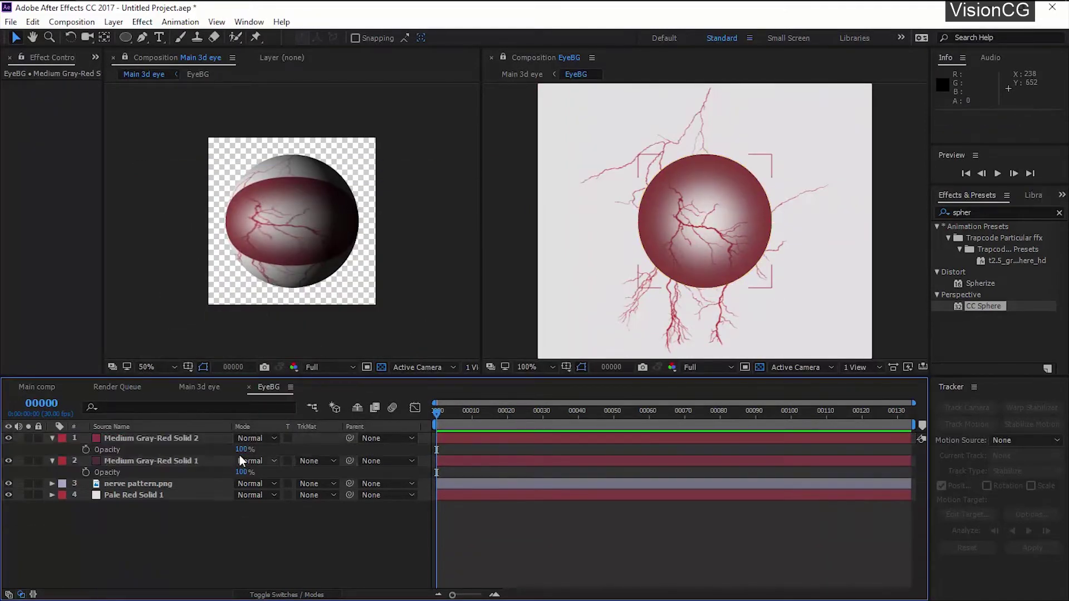
{"action": "key", "text": "Return"}
{"action": "left_click", "coordinate": [192, 460]}
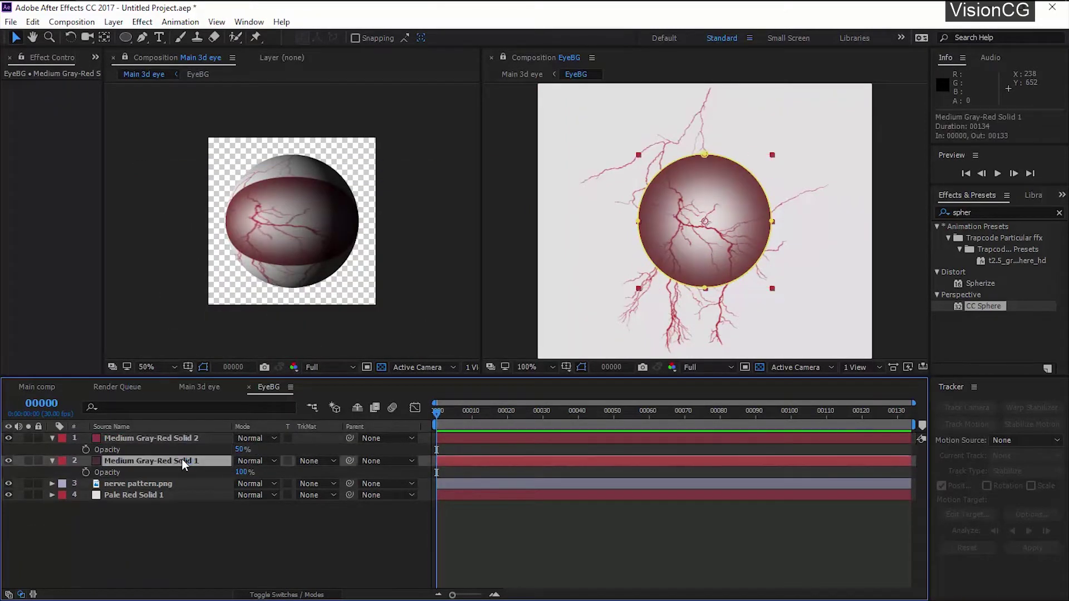
{"action": "key", "text": "t"}
{"action": "key", "text": "t"}
{"action": "left_click", "coordinate": [243, 472]}
{"action": "type", "text": "85"}
{"action": "key", "text": "Return"}
- Set the vertical scale of Medium Gray-Red Solid 2 to 50%, keeping its width at 100%
{"action": "left_click", "coordinate": [214, 438]}
{"action": "key", "text": "s"}
{"action": "left_click", "coordinate": [239, 449]}
{"action": "left_click", "coordinate": [274, 449]}
{"action": "type", "text": "50"}
{"action": "key", "text": "Return"}
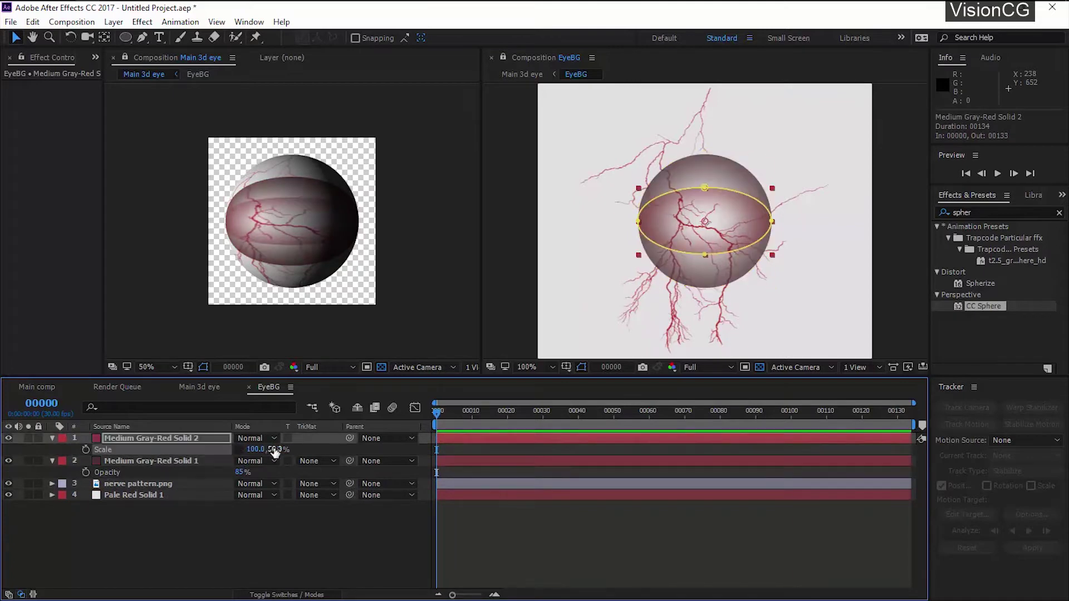
- Reveal the mask properties of the two masked solids and adjust the subtracting mask
{"action": "left_click", "coordinate": [170, 462]}
{"action": "key", "text": "m"}
{"action": "key", "text": "m"}
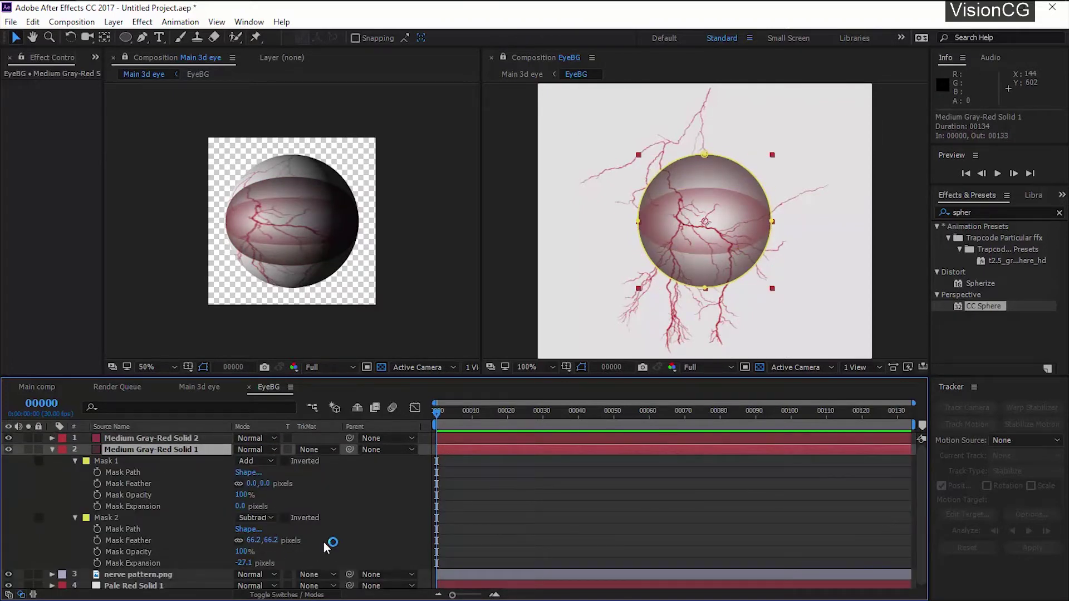
{"action": "left_click", "coordinate": [52, 449]}
{"action": "left_click", "coordinate": [55, 438]}
{"action": "left_click", "coordinate": [73, 449]}
{"action": "key", "text": "m"}
{"action": "key", "text": "m"}
{"action": "left_click_drag", "start_coordinate": [251, 540], "coordinate": [237, 533]}
{"action": "key", "text": "u"}
- Scale the nerve pattern.png layer to 50% and move it to the disc's left side, at about 181, 232
{"action": "left_click", "coordinate": [140, 462]}
{"action": "key", "text": "s"}
{"action": "left_click", "coordinate": [255, 472]}
{"action": "type", "text": "50"}
{"action": "key", "text": "Return"}
{"action": "left_click_drag", "start_coordinate": [706, 221], "coordinate": [665, 205]}
- Duplicate the nerve pattern layer to get three, scaling the top one to 40% and the middle one to 55%
{"action": "key", "text": "ctrl+d"}
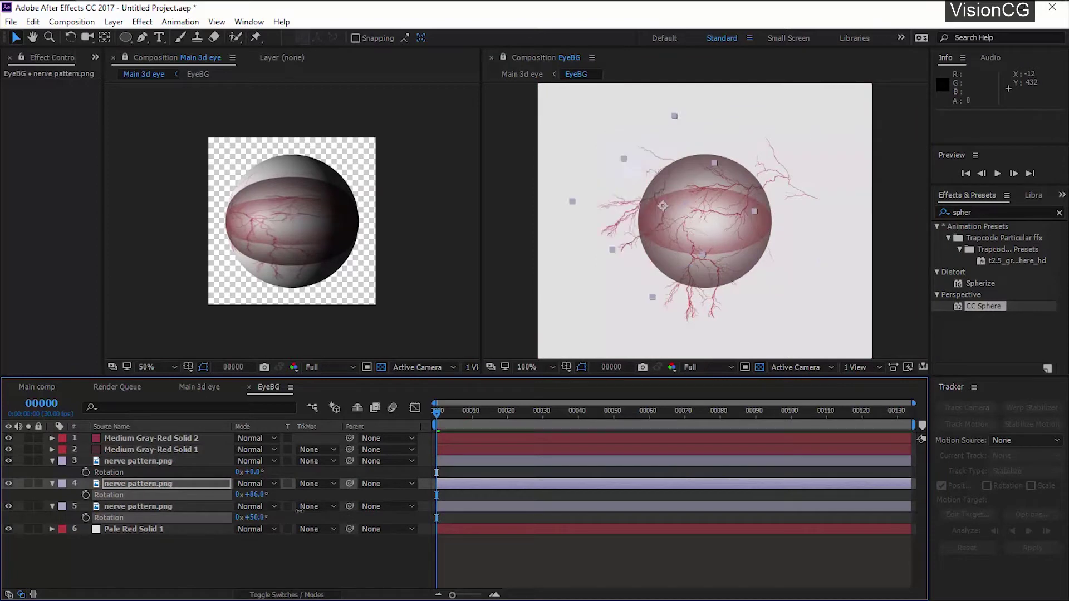
{"action": "mouse_move", "coordinate": [703, 297]}
{"action": "left_mouse_down"}
{"action": "mouse_move", "coordinate": [689, 295]}
{"action": "mouse_move", "coordinate": [705, 308]}
{"action": "left_mouse_up"}
{"action": "key", "text": "ctrl+z"}
{"action": "key", "text": "s"}
{"action": "left_click", "coordinate": [253, 472]}
{"action": "type", "text": "40"}
{"action": "left_click", "coordinate": [139, 483]}
{"action": "left_click", "coordinate": [256, 495]}
{"action": "type", "text": "55.0,55.0"}
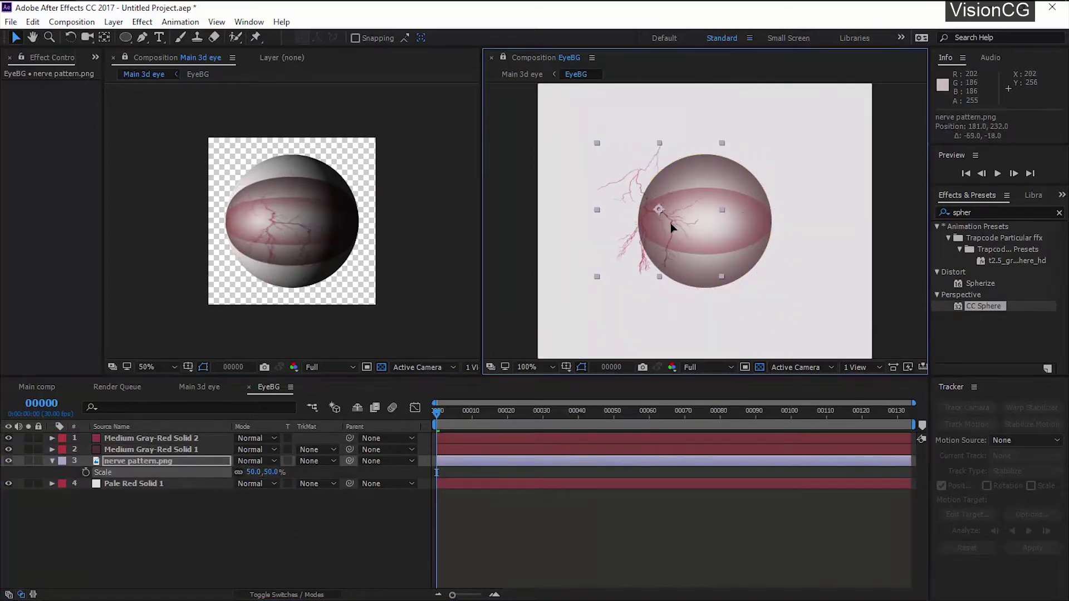
- Move the middle nerve pattern to the disc's right side and set the lowest nerve pattern's rotation to 50°
{"action": "left_click_drag", "start_coordinate": [678, 207], "coordinate": [752, 203]}
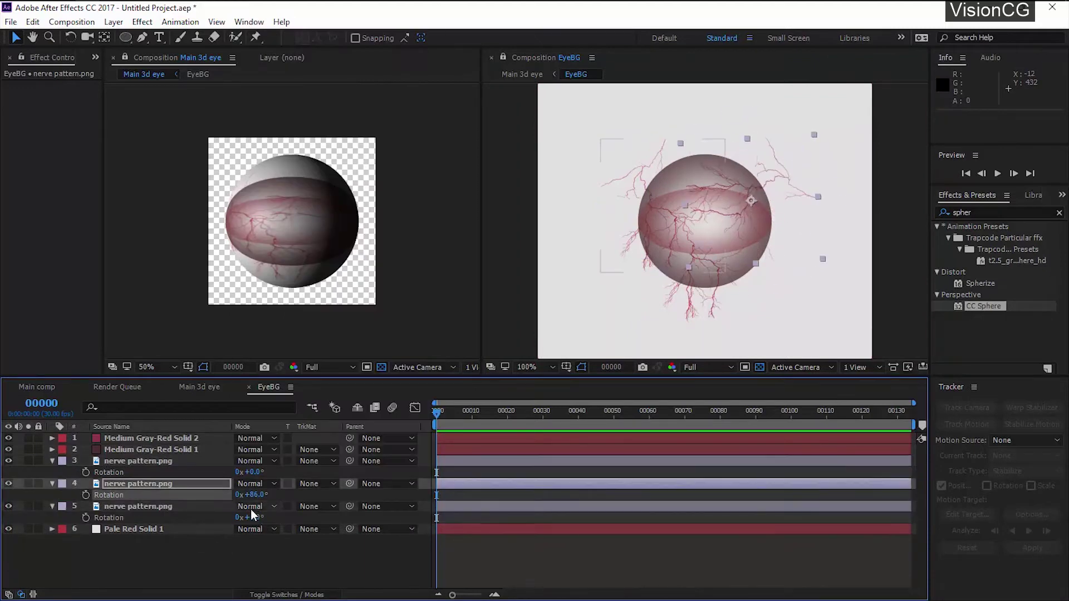
{"action": "left_click", "coordinate": [139, 506]}
{"action": "key", "text": "Return"}
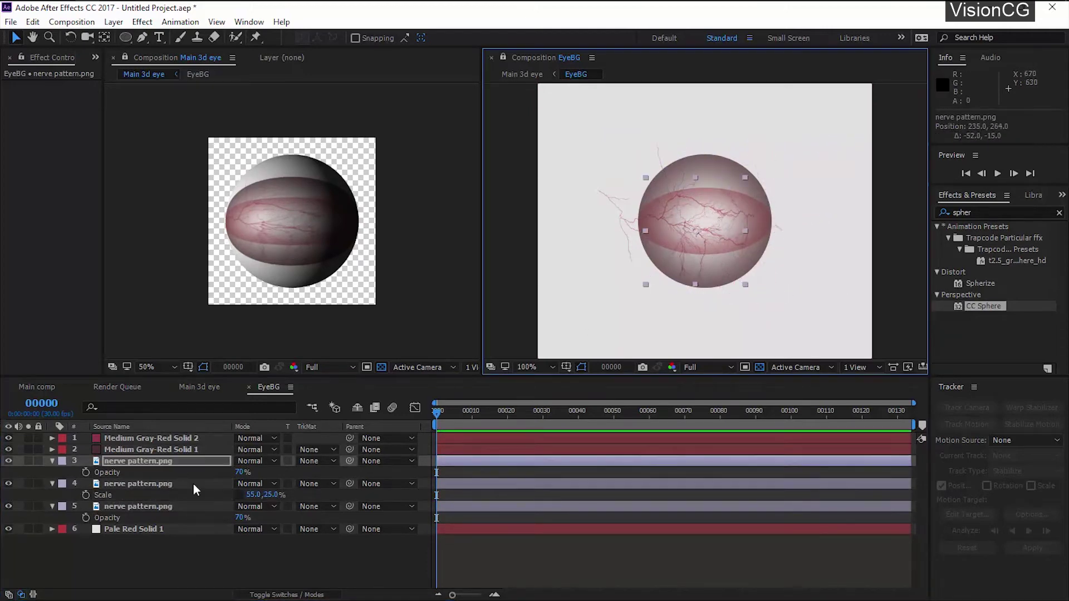
- Scale the top nerve pattern to 26 by 40%, and rotate and reposition the lowest one at 39 by 36% scale
{"action": "key", "text": "s"}
{"action": "left_click", "coordinate": [254, 473]}
{"action": "left_click", "coordinate": [198, 506]}
{"action": "key", "text": "r"}
{"action": "left_click_drag", "start_coordinate": [250, 517], "coordinate": [226, 517]}
{"action": "left_click_drag", "start_coordinate": [648, 209], "coordinate": [656, 177]}
{"action": "left_click_drag", "start_coordinate": [264, 517], "coordinate": [237, 517]}
{"action": "key", "text": "s"}
{"action": "left_click_drag", "start_coordinate": [693, 197], "coordinate": [713, 202]}
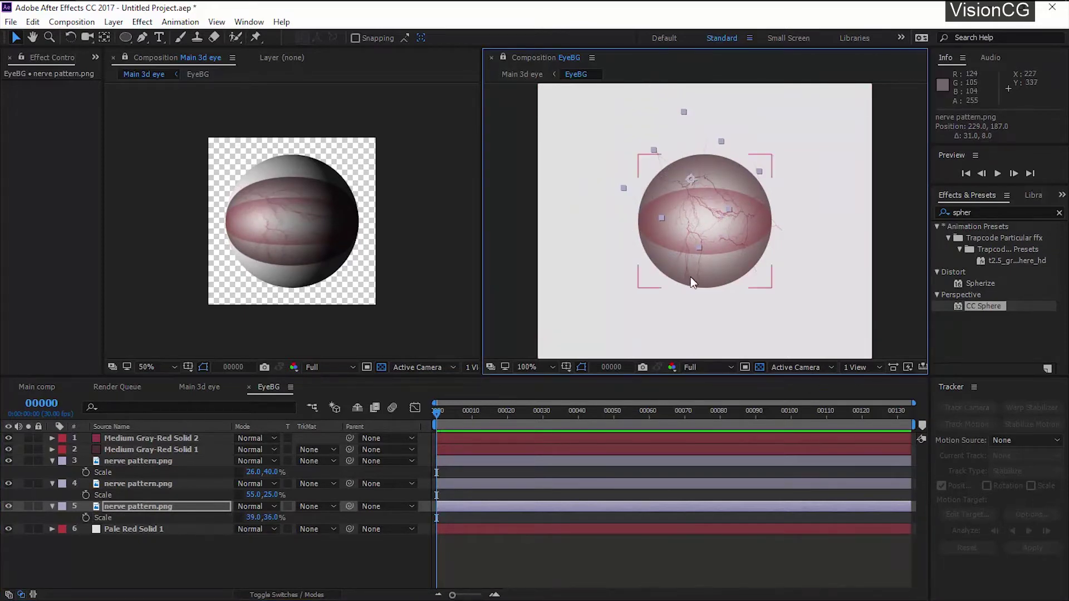
- Move the top nerve pattern layer to about 226, 269 and rotate it to 334°
{"action": "mouse_move", "coordinate": [702, 248]}
{"action": "left_mouse_down"}
{"action": "mouse_move", "coordinate": [690, 246]}
{"action": "mouse_move", "coordinate": [714, 249]}
{"action": "mouse_move", "coordinate": [690, 248]}
{"action": "left_mouse_up"}
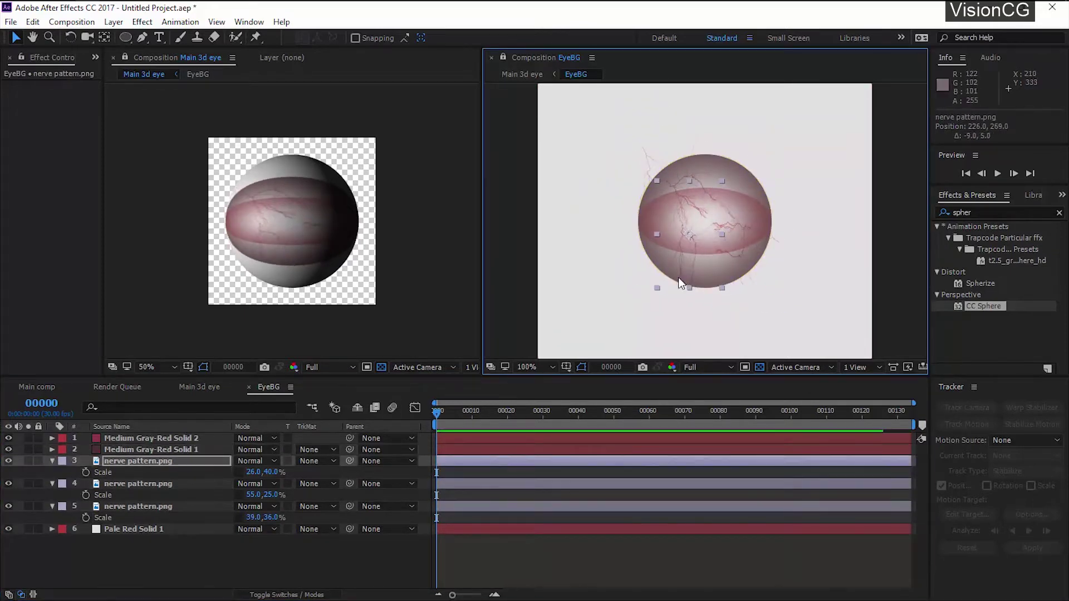
{"action": "key", "text": "r"}
{"action": "left_click_drag", "start_coordinate": [257, 472], "coordinate": [243, 472]}
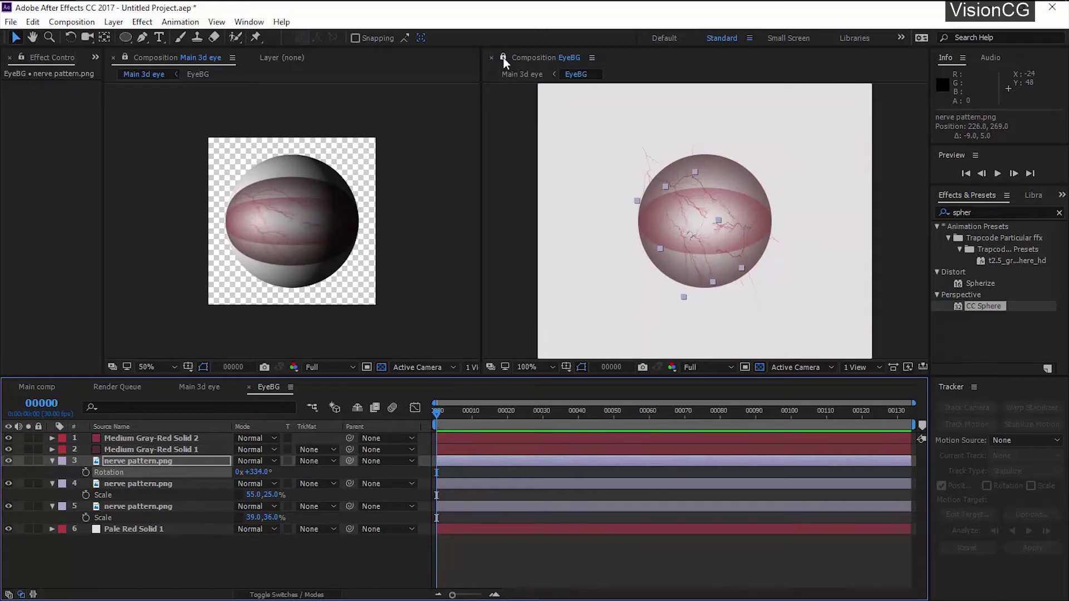
- Unlock the second viewer, return to the Main 3d eye composition and turn off solo for the EyeBG layer
{"action": "left_click", "coordinate": [504, 57]}
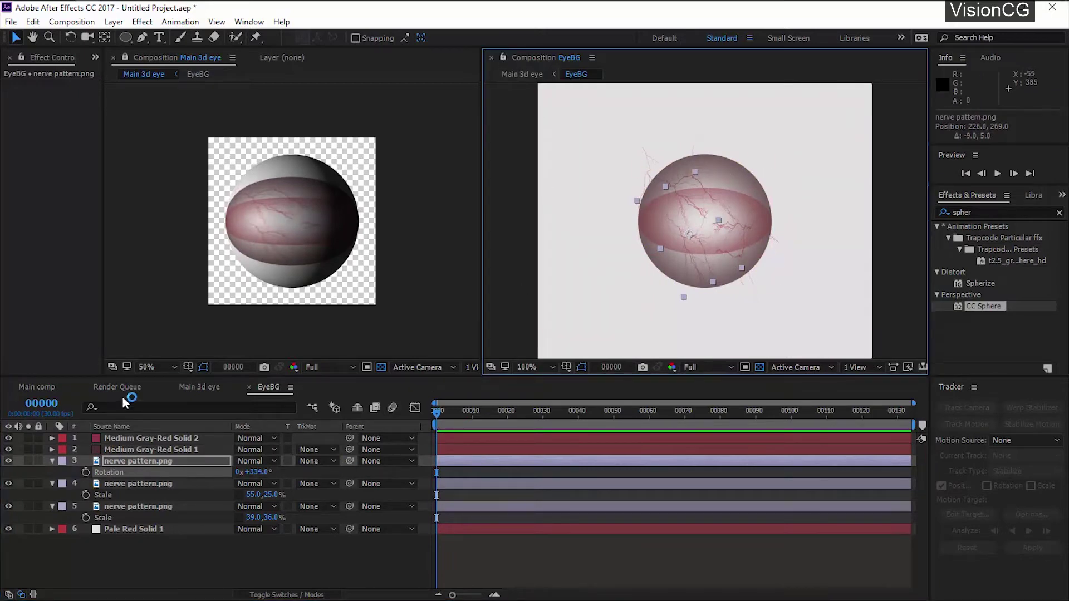
{"action": "left_click", "coordinate": [188, 388]}
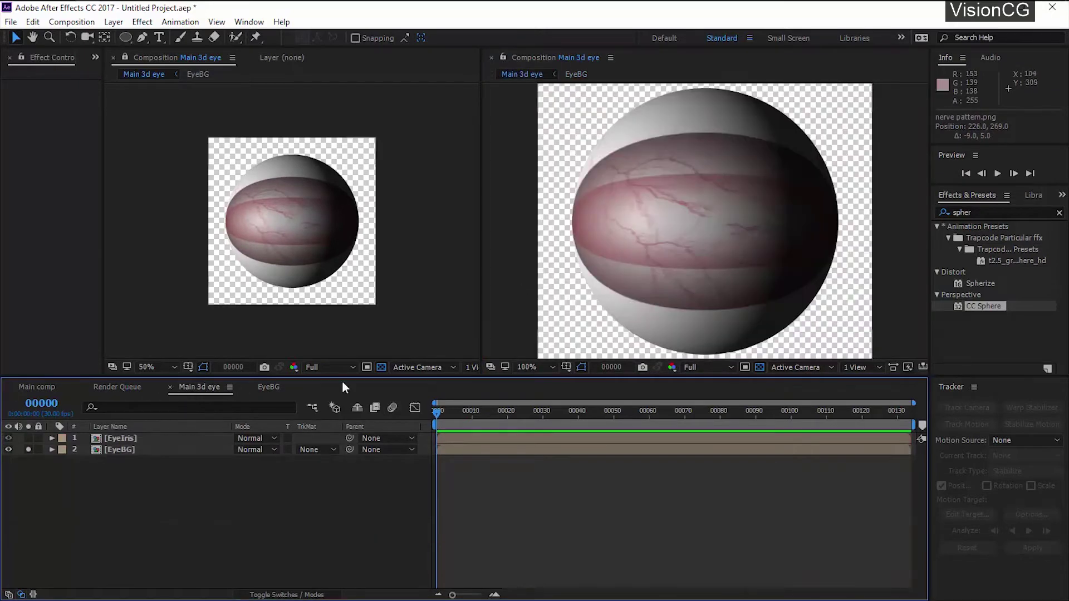
{"action": "left_click", "coordinate": [133, 438]}
{"action": "left_click", "coordinate": [28, 450]}
- Copy the CC Sphere effect from the EyeBG layer to the EyeIris layer
{"action": "left_click", "coordinate": [133, 455]}
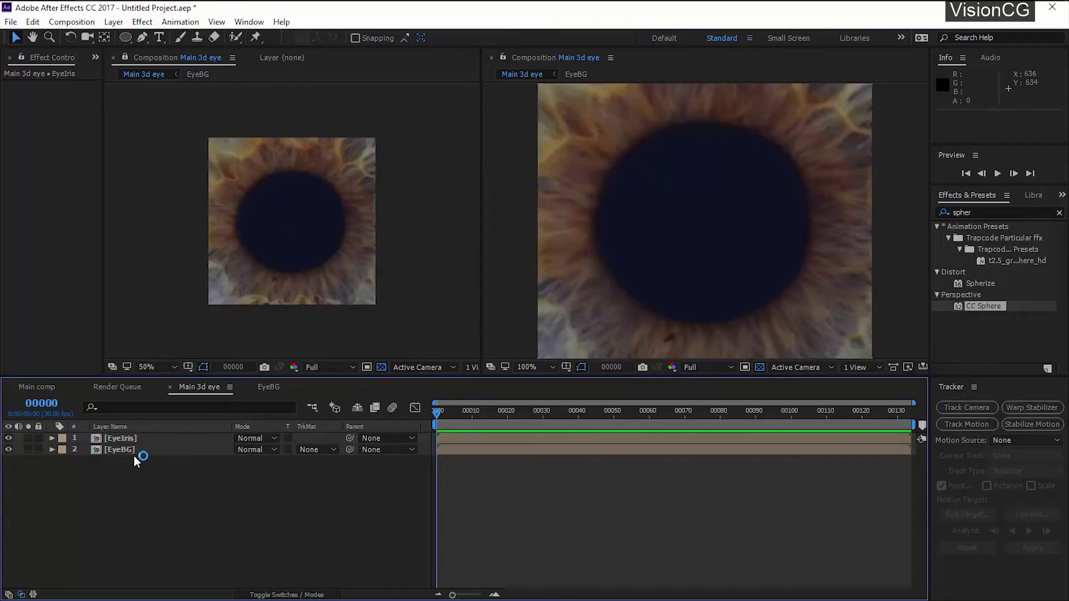
{"action": "left_click", "coordinate": [45, 85]}
{"action": "key", "text": "ctrl+c"}
{"action": "left_click", "coordinate": [153, 441]}
{"action": "key", "text": "ctrl+v"}
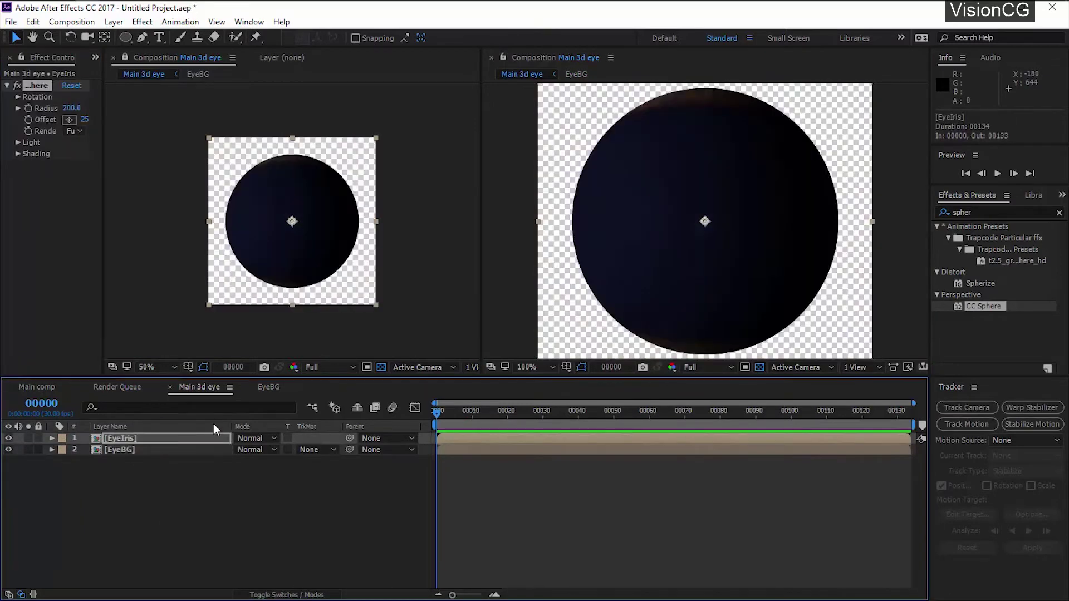
- Open the EyeIris composition and pre-compose its Iris.png layer as "iris", moving all attributes into the new composition
{"action": "double_click", "coordinate": [173, 439]}
{"action": "scroll", "coordinate": [699, 206], "scroll_direction": "down", "scroll_amount": 2}
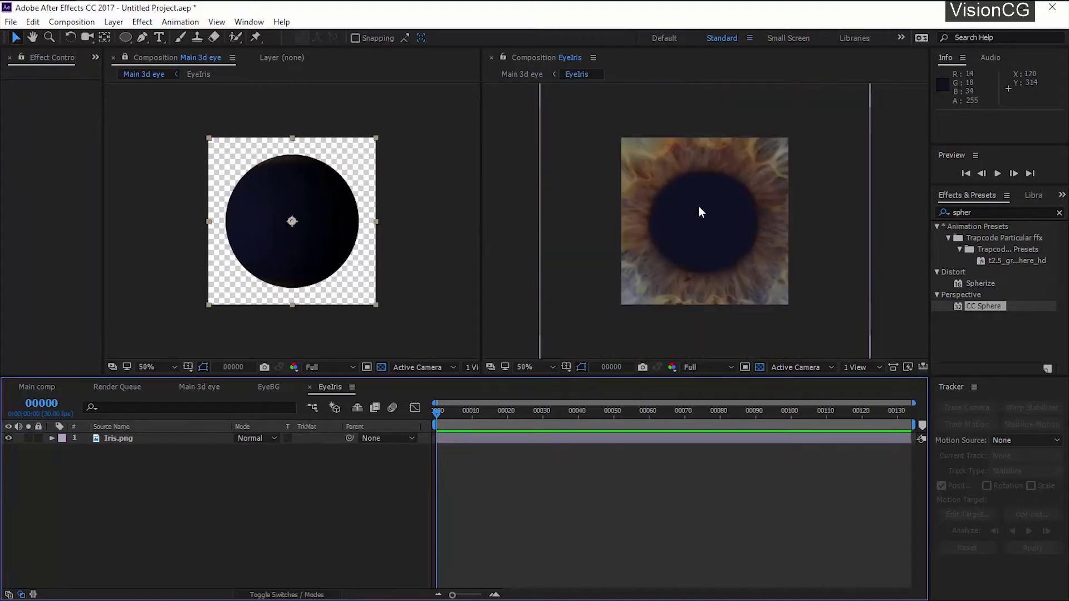
{"action": "left_click", "coordinate": [139, 441]}
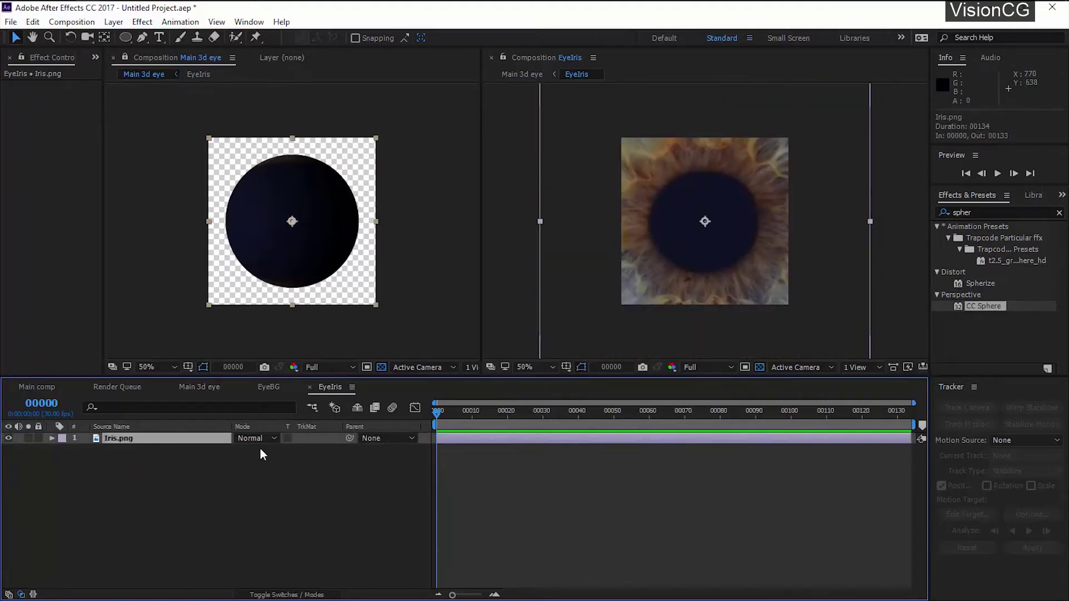
{"action": "scroll", "coordinate": [691, 299], "scroll_direction": "down", "scroll_amount": 6}
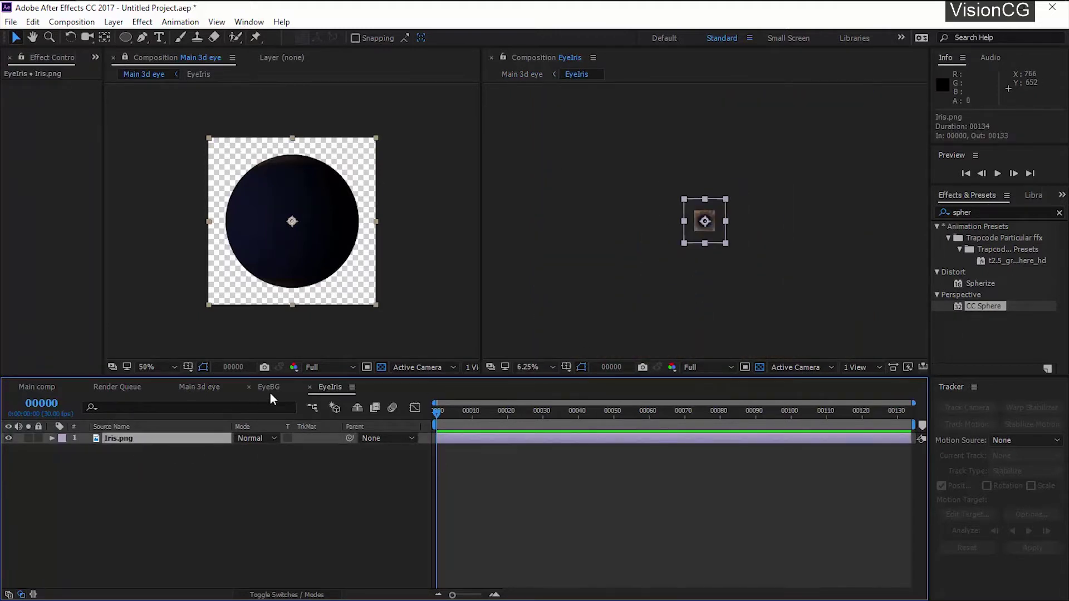
{"action": "left_click", "coordinate": [144, 463]}
{"action": "left_click", "coordinate": [137, 439]}
{"action": "right_click", "coordinate": [136, 436]}
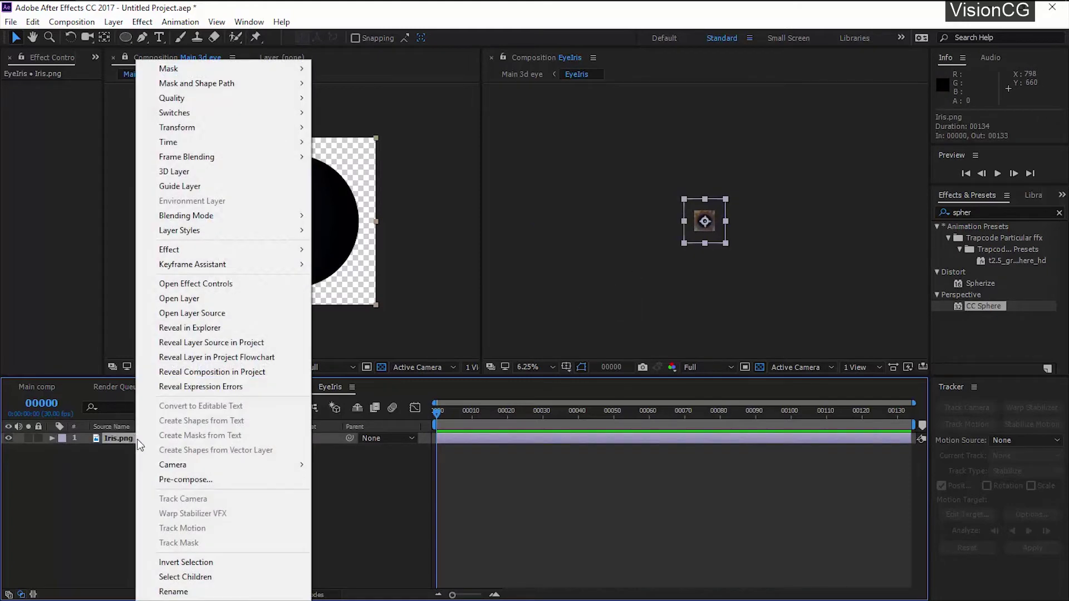
{"action": "left_click", "coordinate": [176, 480]}
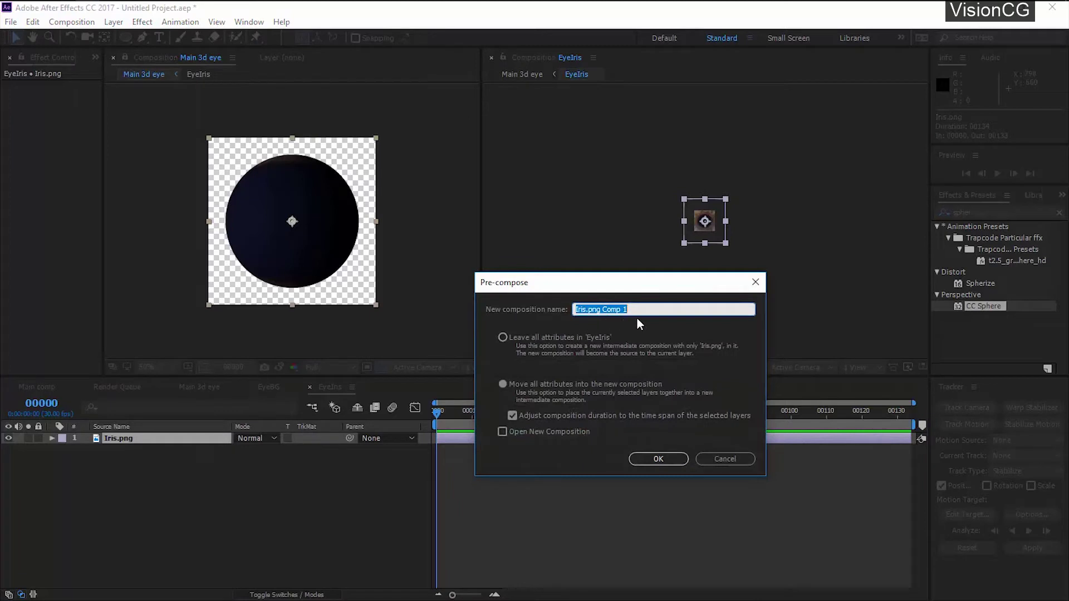
{"action": "type", "text": "iris"}
{"action": "key", "text": "Return"}
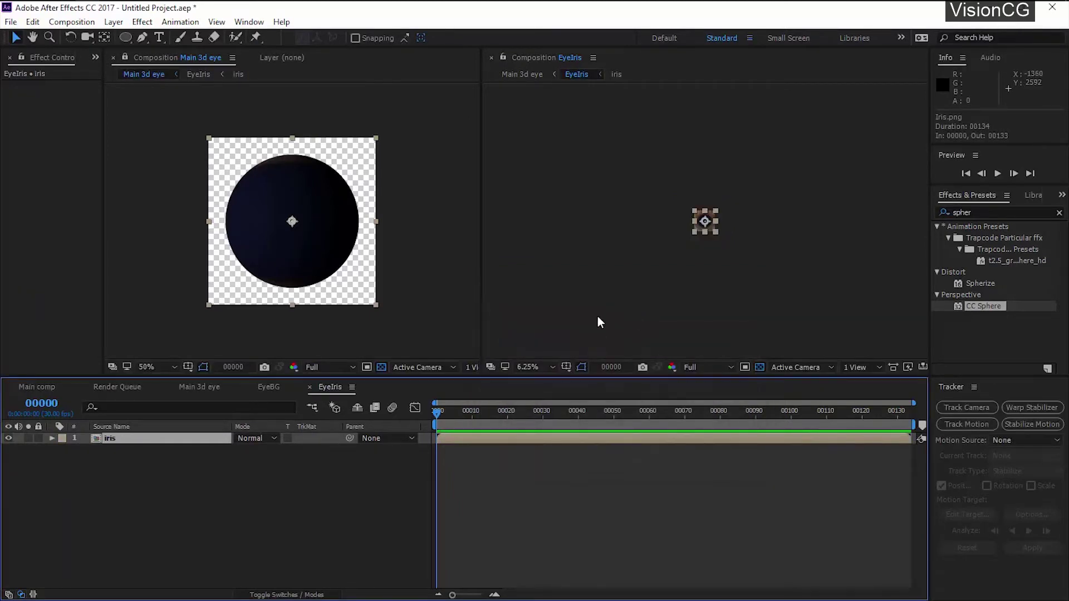
- Set the iris layer's scale to 10% in the EyeIris composition
{"action": "key", "text": "period"}
{"action": "key", "text": "period"}
{"action": "key", "text": "s"}
{"action": "left_click", "coordinate": [254, 451]}
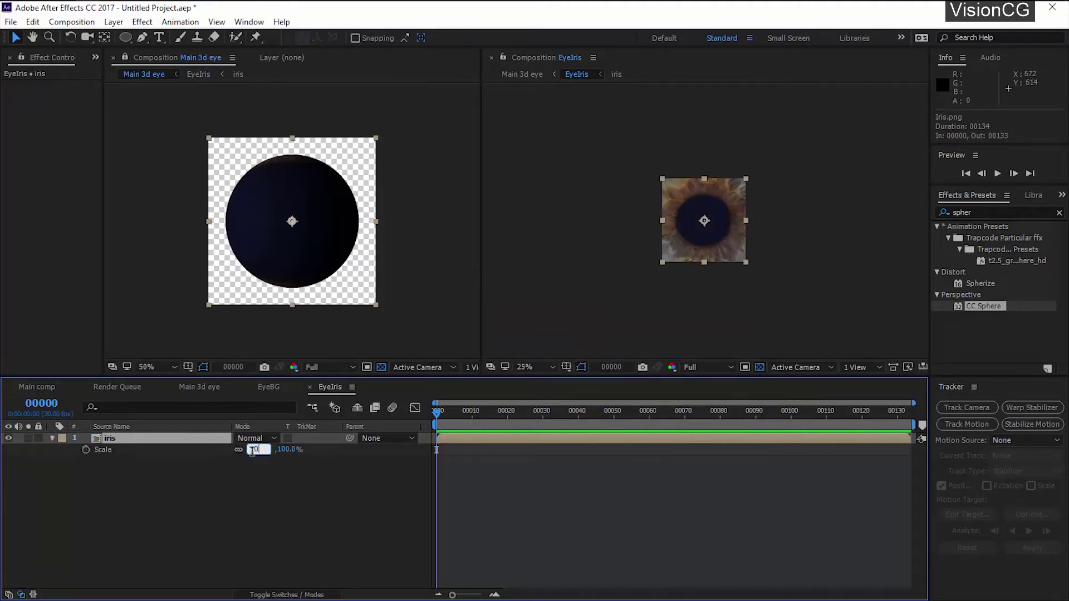
{"action": "type", "text": "10"}
{"action": "key", "text": "Return"}
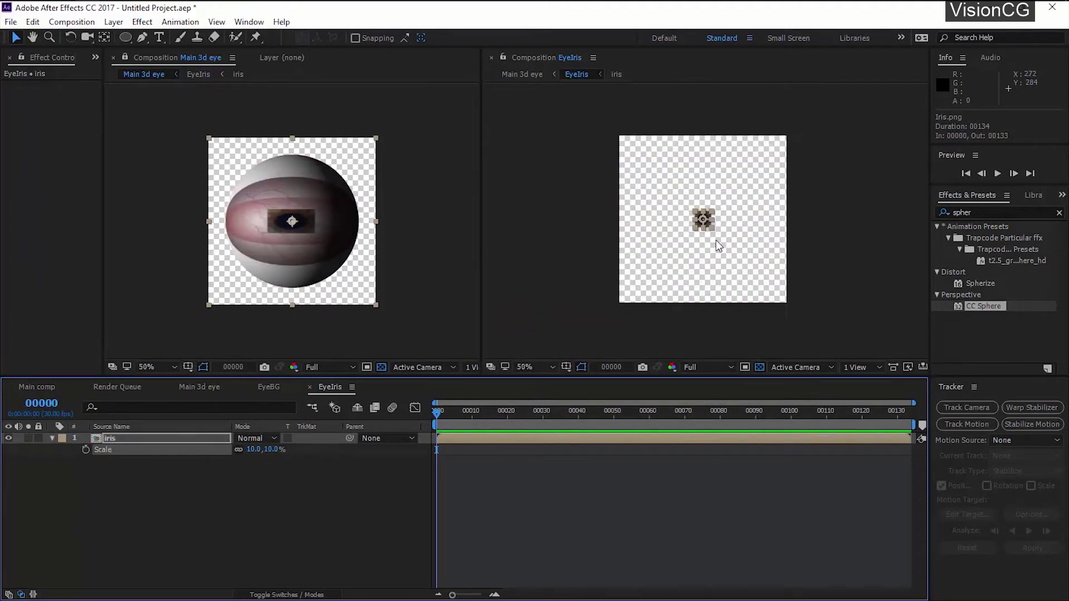
{"action": "key", "text": "slash"}
{"action": "key", "text": "Return"}
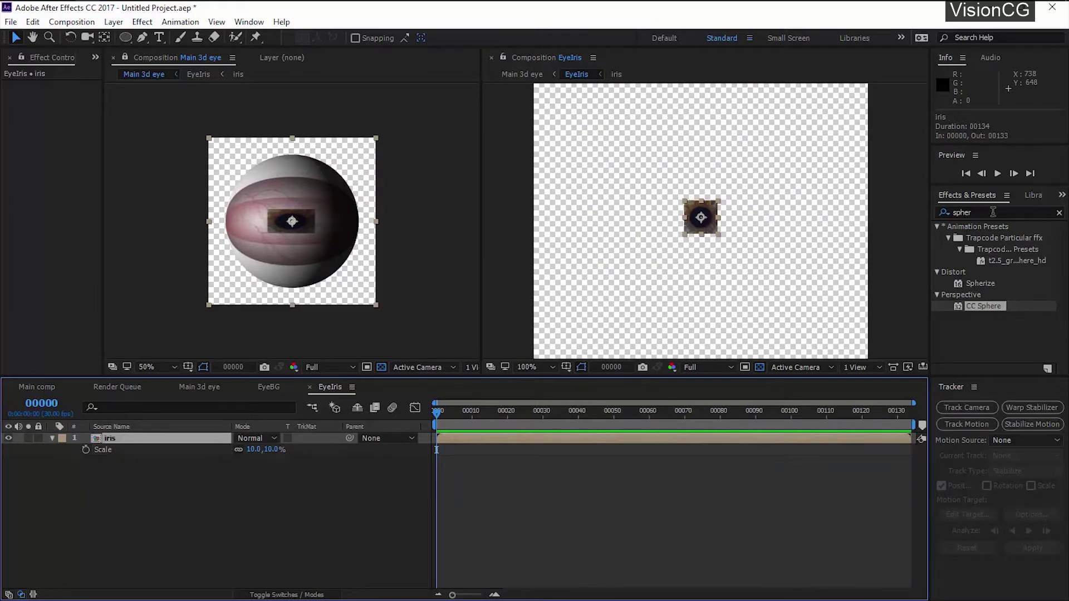
- Apply the Mirror effect to the iris layer and widen the area showing its effect settings
{"action": "double_click", "coordinate": [993, 212]}
{"action": "type", "text": "mirror"}
{"action": "double_click", "coordinate": [964, 238]}
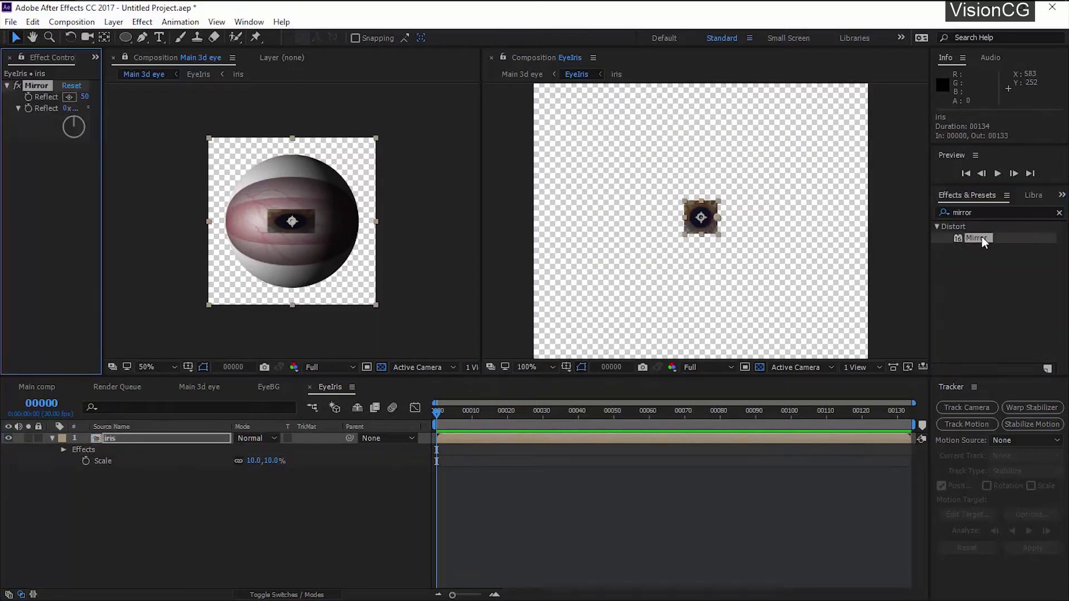
{"action": "left_click_drag", "start_coordinate": [102, 107], "coordinate": [190, 102]}
- Try moving the Mirror effect's reflection center to about 435, 232.5 on the iris layer
{"action": "scroll", "coordinate": [774, 237], "scroll_direction": "up", "scroll_amount": 2}
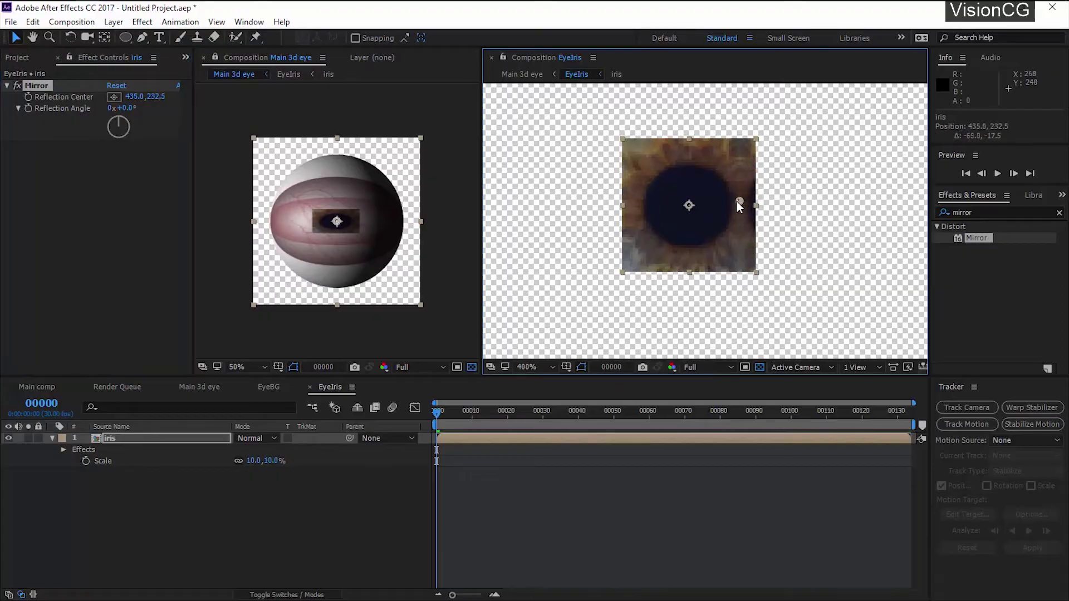
{"action": "left_click_drag", "start_coordinate": [647, 306], "coordinate": [433, 303]}
{"action": "left_click_drag", "start_coordinate": [653, 206], "coordinate": [737, 220]}
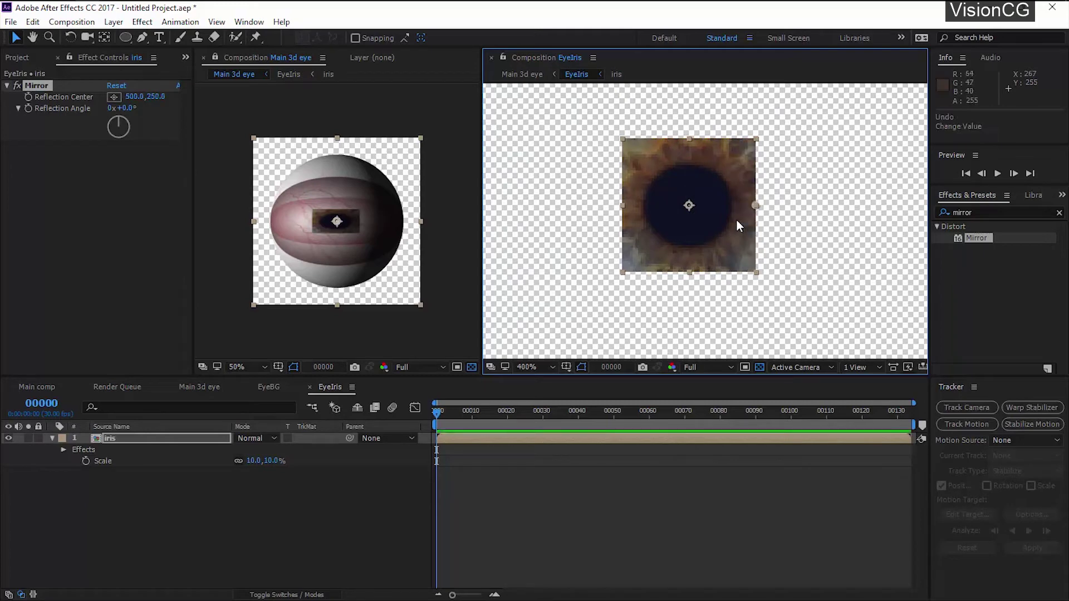
{"action": "scroll", "coordinate": [719, 264], "scroll_direction": "down", "scroll_amount": 2}
{"action": "left_click", "coordinate": [166, 498]}
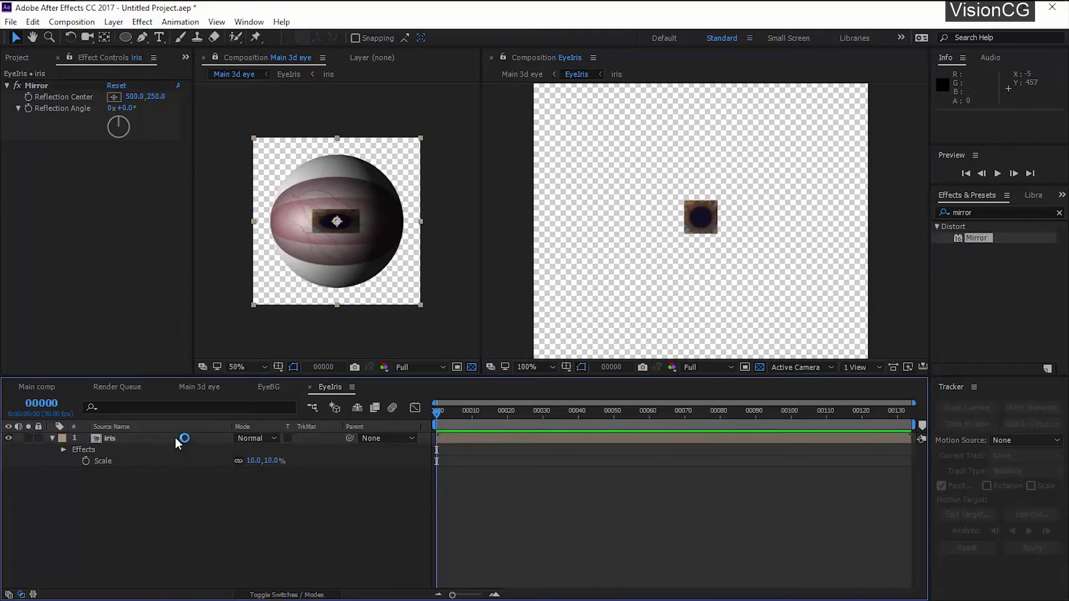
- Open the iris composition and set its size to 3000 px wide by 1000 px high
{"action": "double_click", "coordinate": [177, 439]}
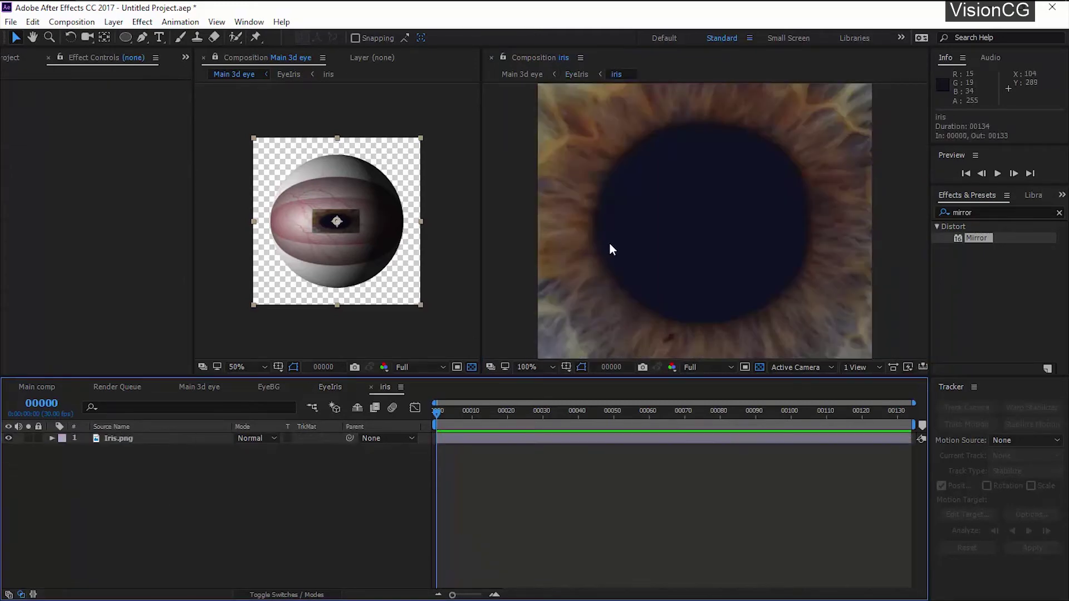
{"action": "left_click", "coordinate": [142, 439]}
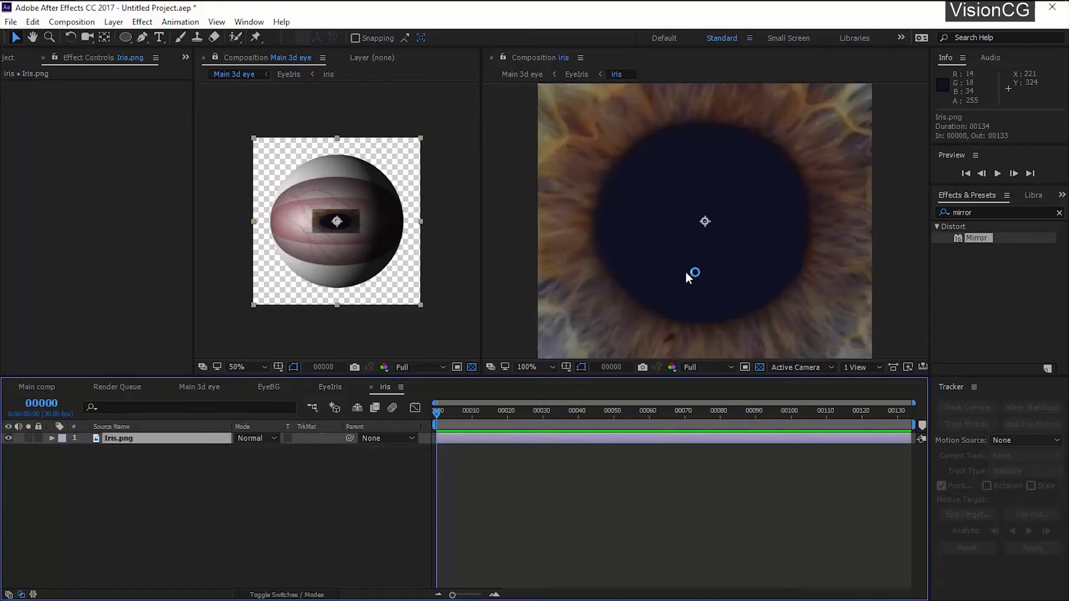
{"action": "scroll", "coordinate": [690, 281], "scroll_direction": "down", "scroll_amount": 2}
{"action": "scroll", "coordinate": [695, 295], "scroll_direction": "down", "scroll_amount": 2}
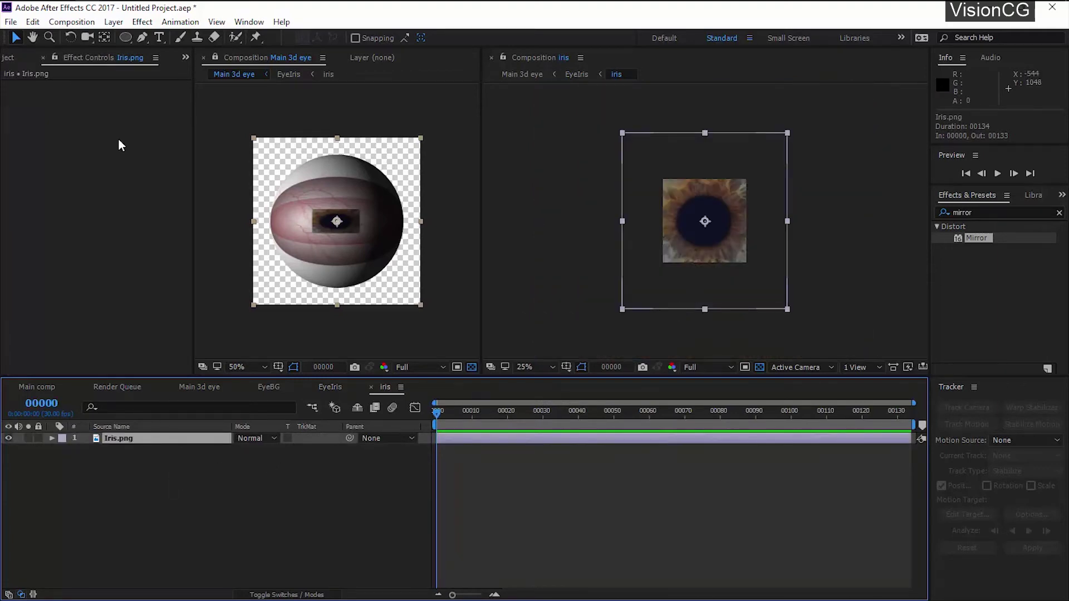
{"action": "left_click", "coordinate": [71, 22]}
{"action": "left_click", "coordinate": [105, 57]}
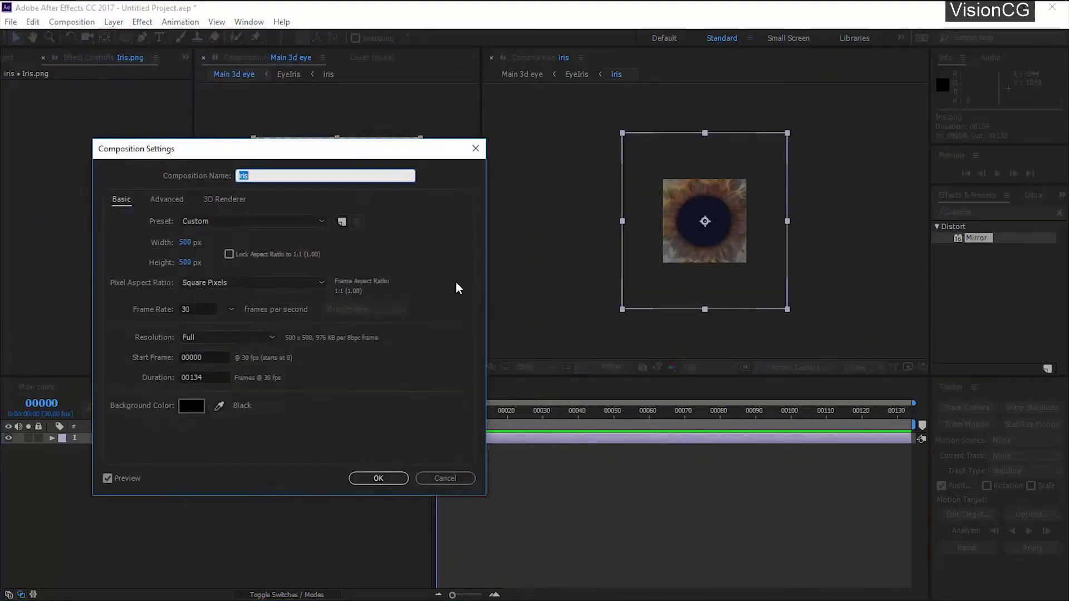
{"action": "left_click", "coordinate": [184, 242]}
{"action": "type", "text": "3000"}
{"action": "key", "text": "Tab"}
{"action": "type", "text": "100"}
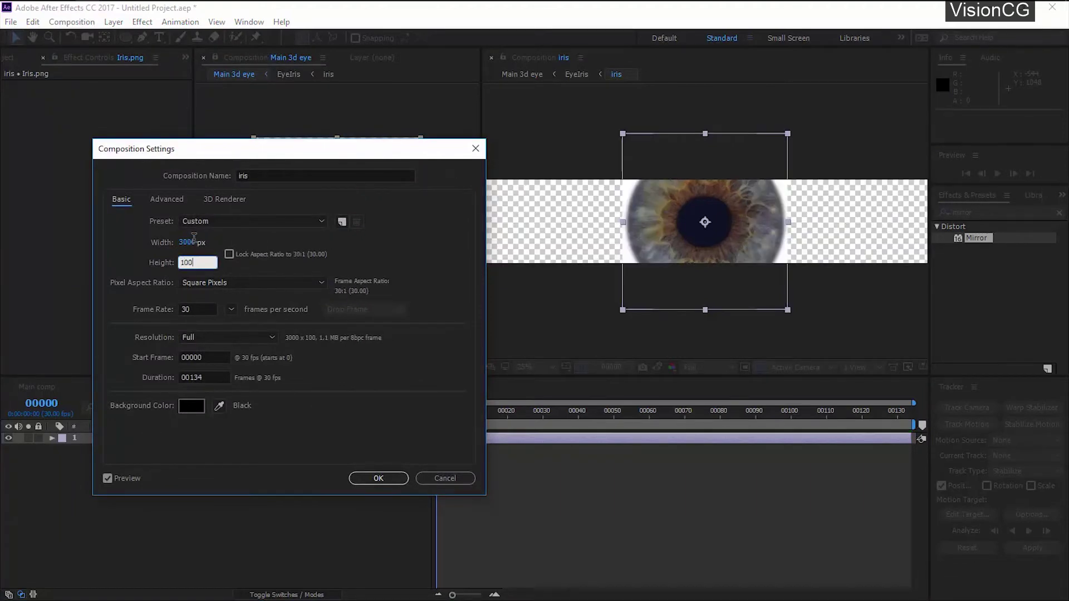
{"action": "type", "text": "0"}
{"action": "key", "text": "Return"}
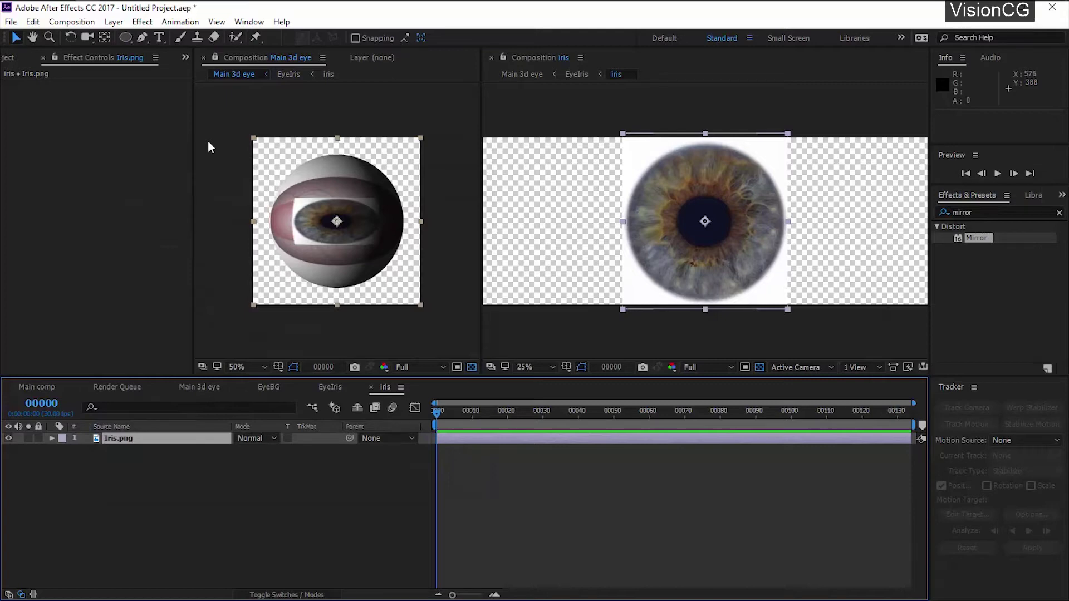
- Draw a circular mask from the pupil's center around the iris on the Iris.png layer, cutting away the white surround
{"action": "key", "text": "q"}
{"action": "key", "text": "period"}
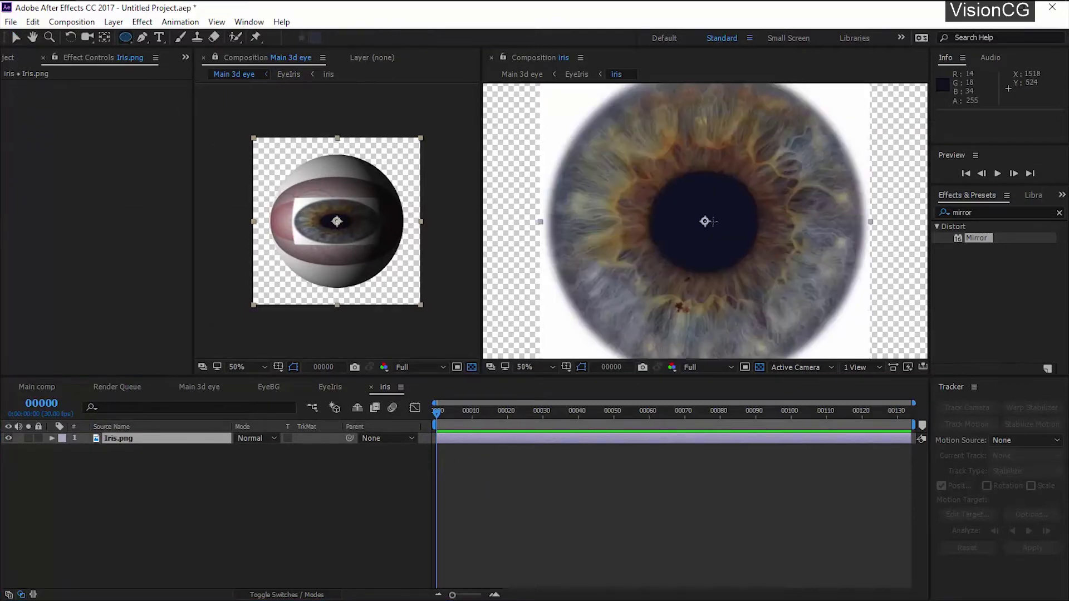
{"action": "left_click_drag", "start_coordinate": [698, 377], "coordinate": [699, 454]}
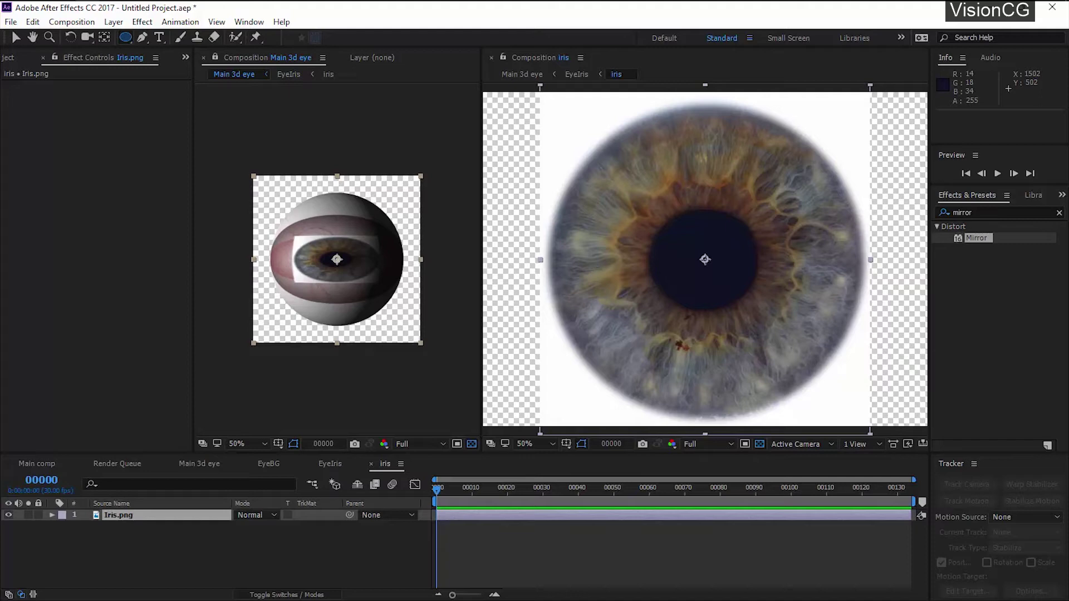
{"action": "left_click_drag", "start_coordinate": [704, 258], "coordinate": [858, 376]}
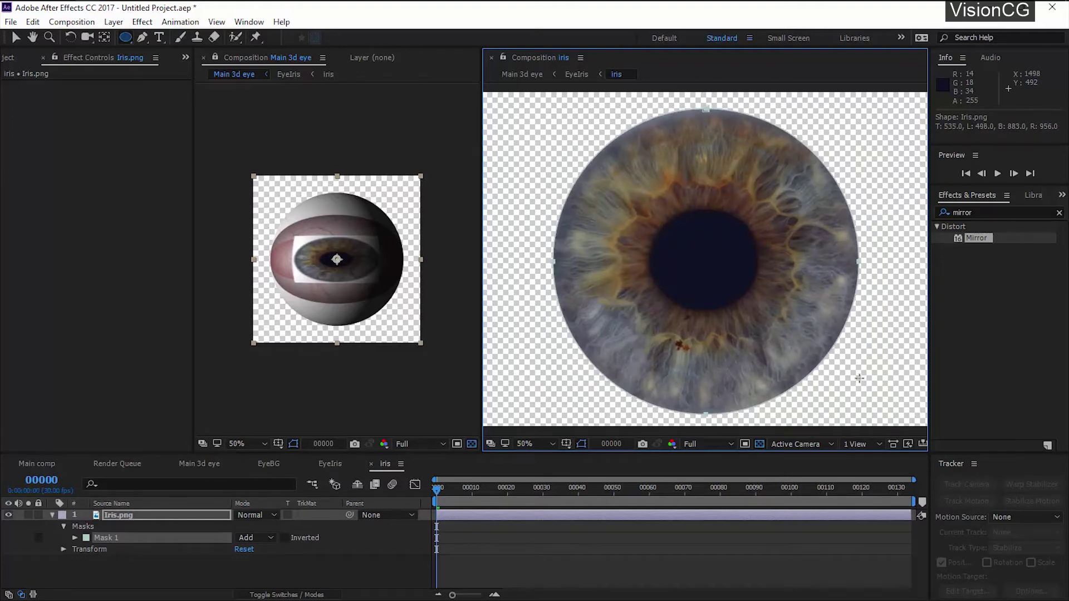
- Apply the Tint effect to the Iris.png layer with its default black and white mapping
{"action": "left_click", "coordinate": [148, 514]}
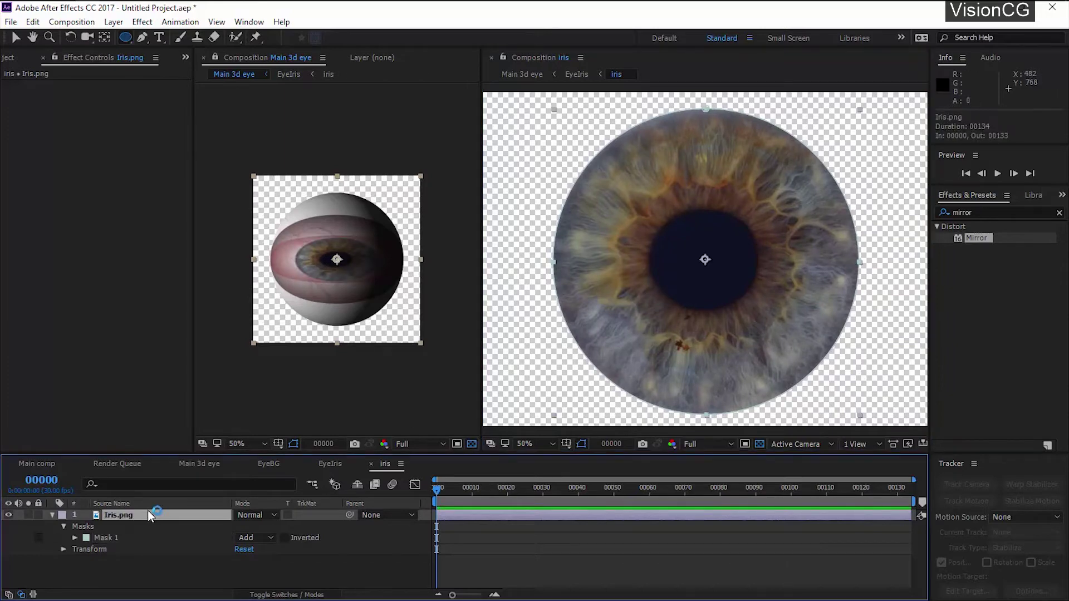
{"action": "left_click", "coordinate": [980, 213]}
{"action": "type", "text": "tint"}
{"action": "double_click", "coordinate": [985, 272]}
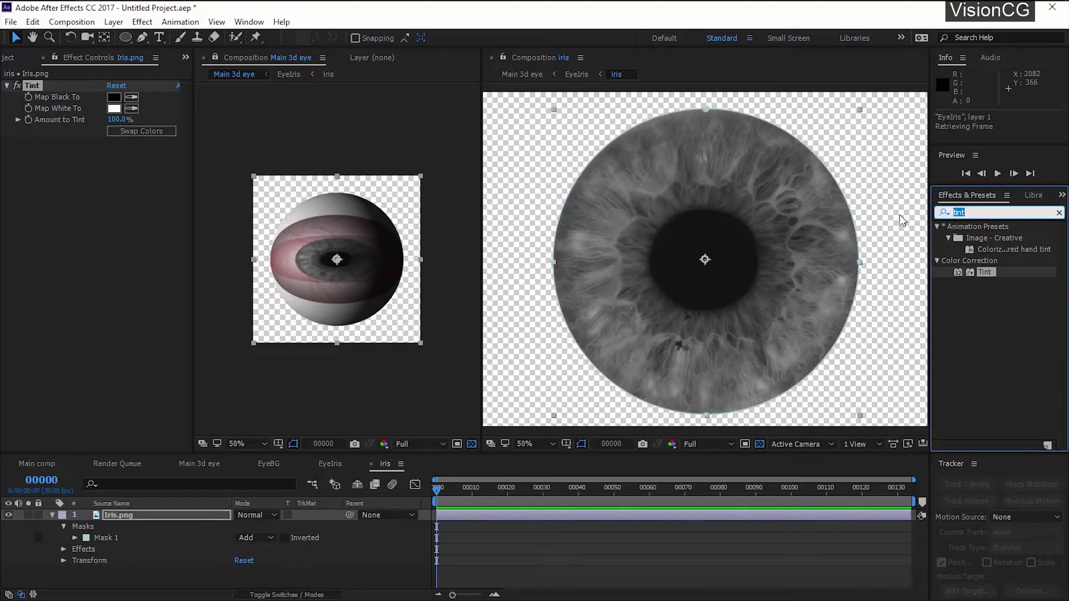
- Apply Curves to Iris.png, shaping an RGB S-curve, raising the red channel and lowering the blue channel for an orange tone
{"action": "type", "text": "curve"}
{"action": "double_click", "coordinate": [977, 271]}
{"action": "left_click_drag", "start_coordinate": [140, 251], "coordinate": [139, 235]}
{"action": "mouse_move", "coordinate": [98, 287]}
{"action": "left_mouse_down"}
{"action": "mouse_move", "coordinate": [89, 316]}
{"action": "mouse_move", "coordinate": [103, 271]}
{"action": "mouse_move", "coordinate": [113, 281]}
{"action": "left_mouse_up"}
{"action": "left_click", "coordinate": [141, 153]}
{"action": "left_click", "coordinate": [128, 182]}
{"action": "left_click", "coordinate": [140, 153]}
{"action": "left_click", "coordinate": [131, 211]}
{"action": "left_click", "coordinate": [140, 153]}
{"action": "left_click", "coordinate": [128, 167]}
{"action": "key", "text": "ctrl+z"}
{"action": "key", "text": "ctrl+z"}
- Apply the Color Correction Exposure effect to Iris.png, set exposure to 1.96 and collapse the effect settings
{"action": "left_click", "coordinate": [966, 212]}
{"action": "type", "text": "expos"}
{"action": "double_click", "coordinate": [982, 352]}
{"action": "left_click_drag", "start_coordinate": [114, 377], "coordinate": [162, 379]}
{"action": "key", "text": "ctrl+a"}
{"action": "key", "text": "ctrl+grave"}
{"action": "left_click", "coordinate": [111, 302]}
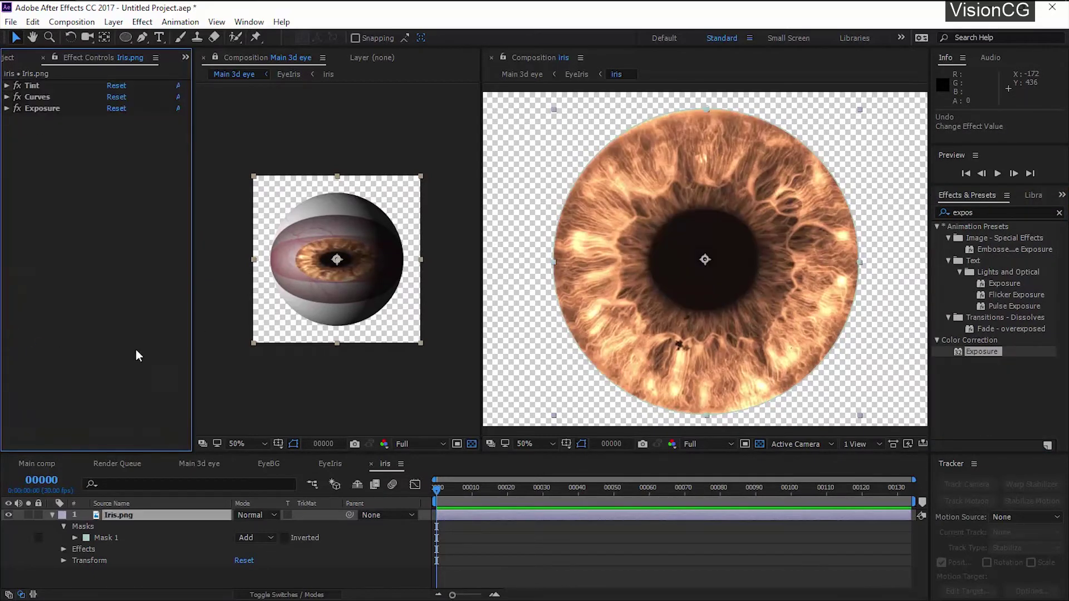
- Apply the Tritone effect to Iris.png and set Blend With Original to 70%
{"action": "left_click", "coordinate": [967, 213]}
{"action": "type", "text": "trito"}
{"action": "double_click", "coordinate": [979, 238]}
{"action": "left_click_drag", "start_coordinate": [113, 166], "coordinate": [117, 166]}
- Set the Tritone highlights to 787066, midtones to 666670 and shadows to 4d3d36
{"action": "left_click", "coordinate": [112, 134]}
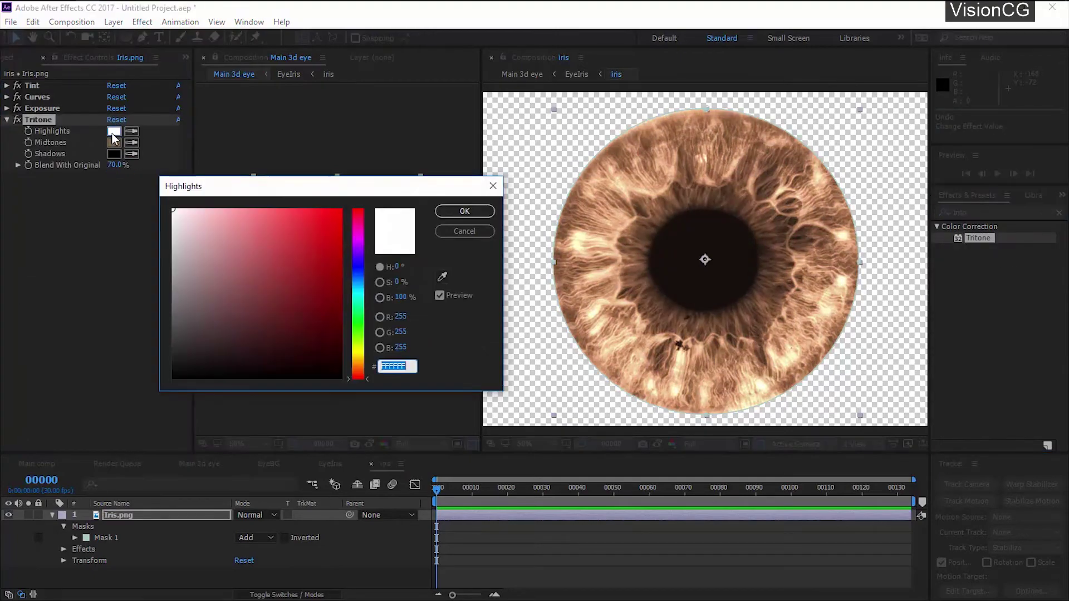
{"action": "type", "text": "787066"}
{"action": "key", "text": "Return"}
{"action": "left_click", "coordinate": [113, 145]}
{"action": "type", "text": "666670"}
{"action": "key", "text": "Return"}
{"action": "left_click", "coordinate": [114, 156]}
{"action": "type", "text": "4d3d36"}
{"action": "key", "text": "Return"}
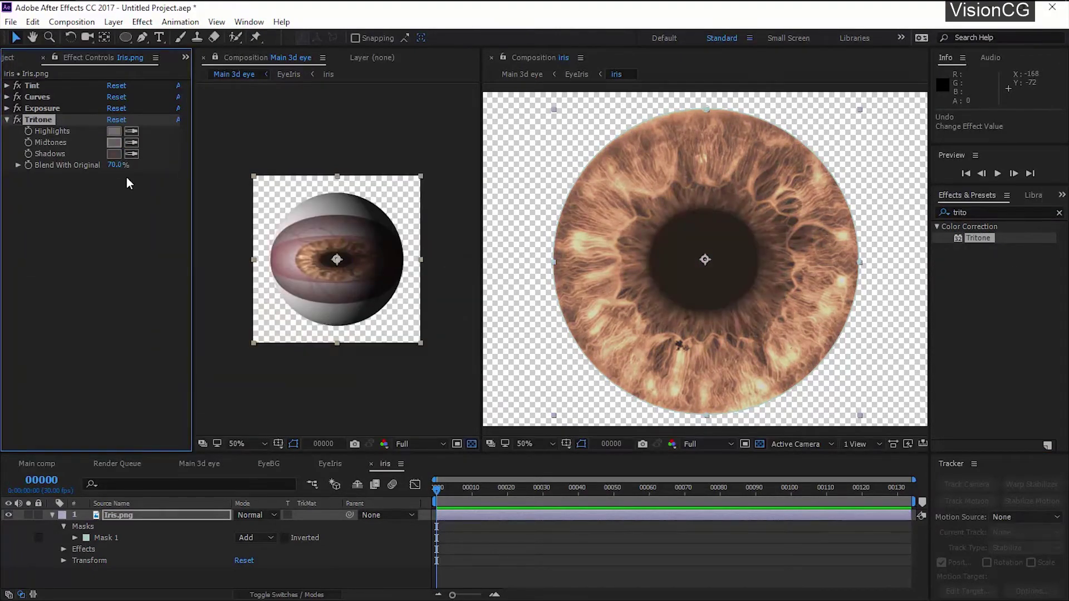
{"action": "left_click", "coordinate": [8, 120]}
- Apply the Stroke effect along Mask 1 of Iris.png, with its color sampled from the dark pupil
{"action": "left_click", "coordinate": [937, 209]}
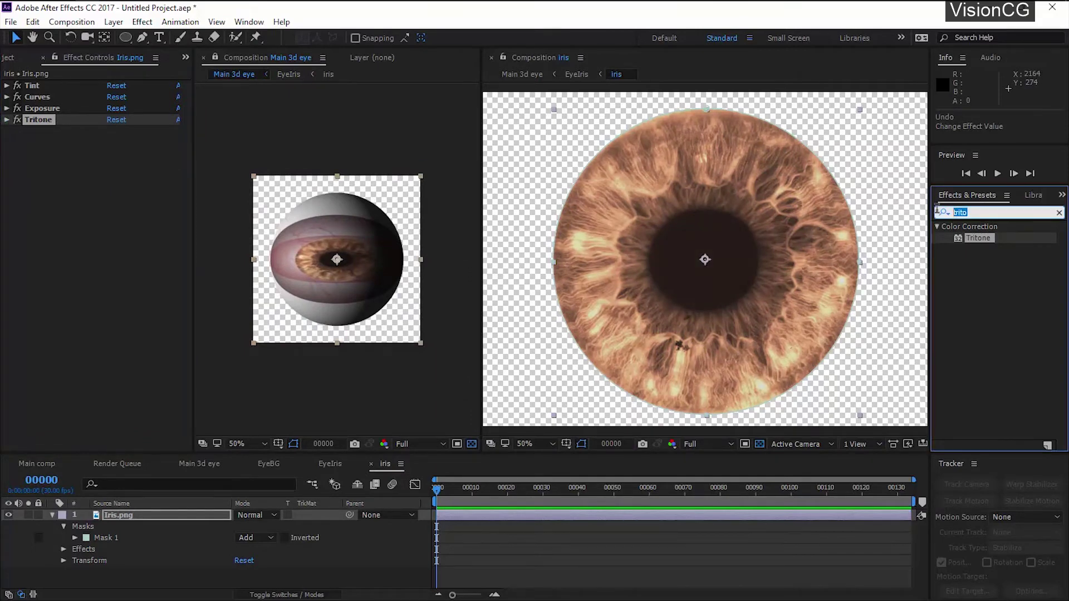
{"action": "type", "text": "stroke"}
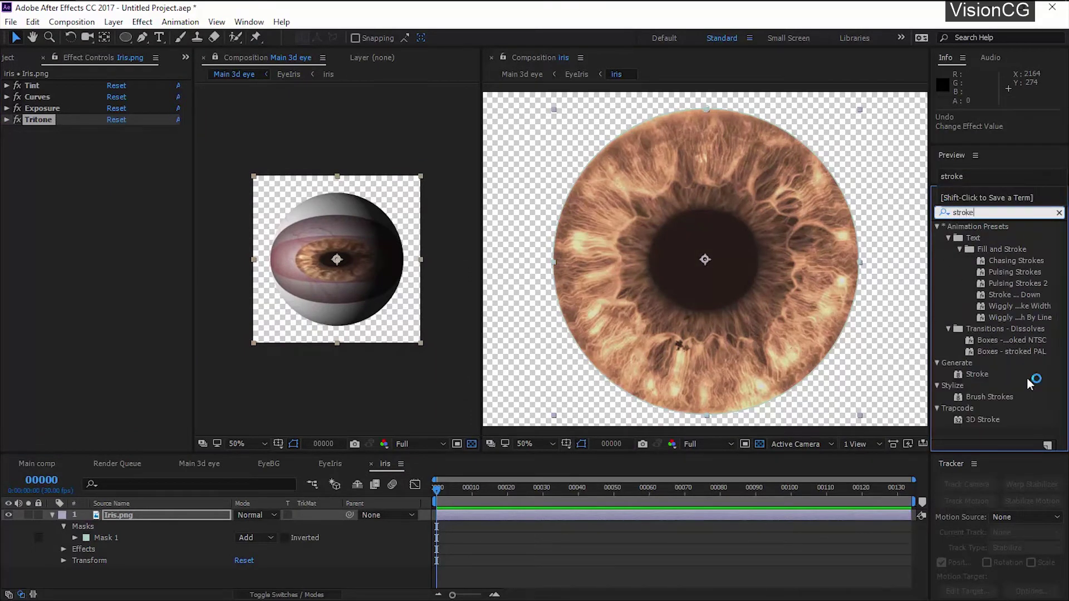
{"action": "left_click_drag", "start_coordinate": [980, 376], "coordinate": [543, 301]}
{"action": "scroll", "coordinate": [336, 256], "scroll_direction": "up", "scroll_amount": 3}
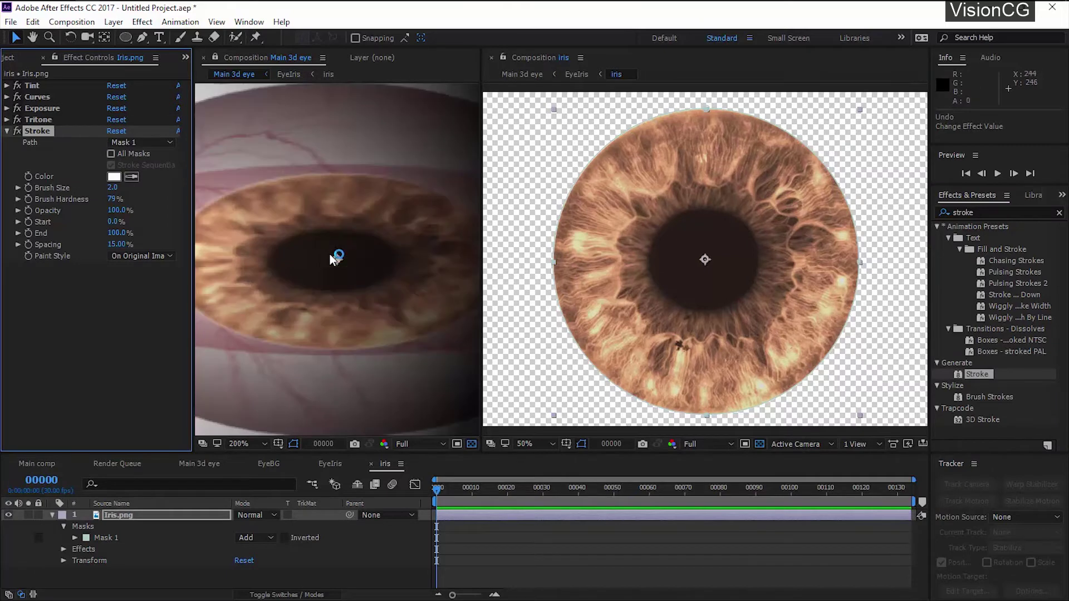
{"action": "left_click", "coordinate": [131, 177]}
{"action": "left_click", "coordinate": [662, 260]}
- Set the Stroke effect's brush size to 76 and brush hardness to 0%
{"action": "left_click", "coordinate": [115, 187]}
{"action": "type", "text": "80"}
{"action": "key", "text": "Return"}
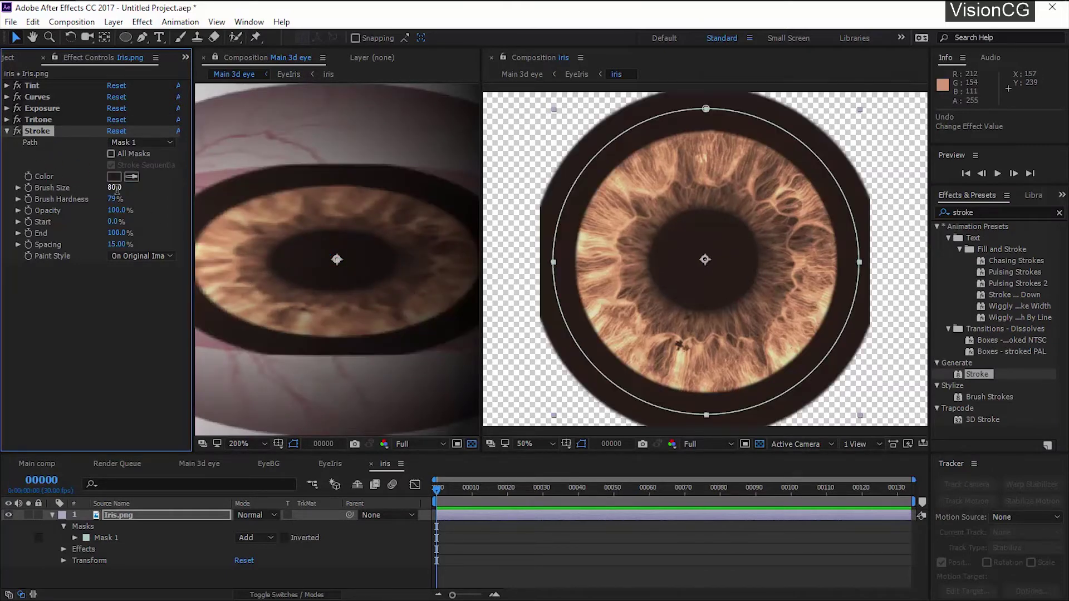
{"action": "left_click", "coordinate": [112, 198]}
{"action": "type", "text": "0"}
{"action": "key", "text": "Return"}
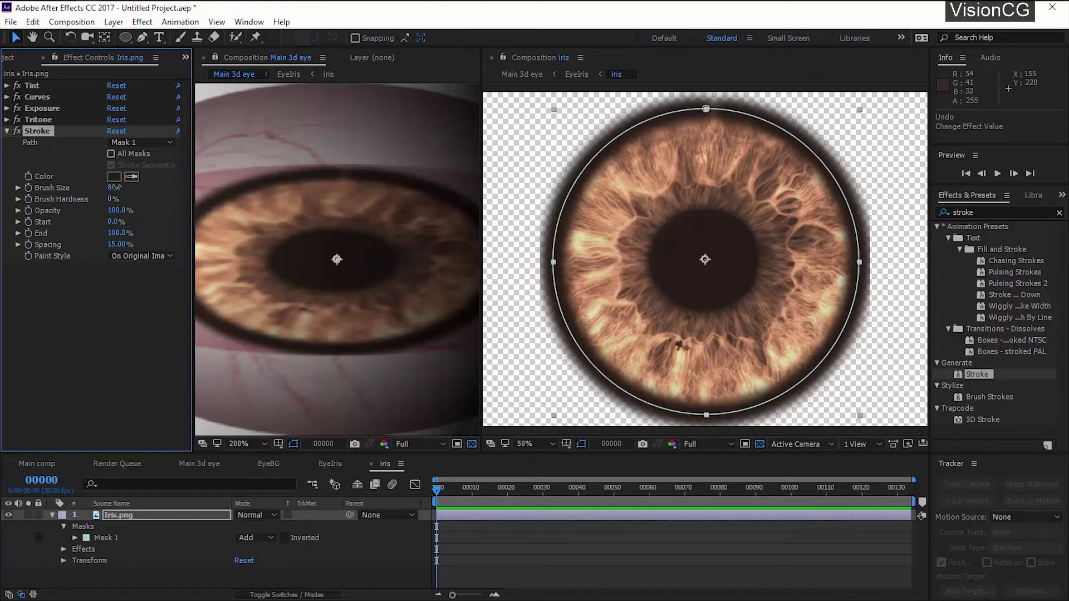
{"action": "left_click_drag", "start_coordinate": [115, 188], "coordinate": [114, 188]}
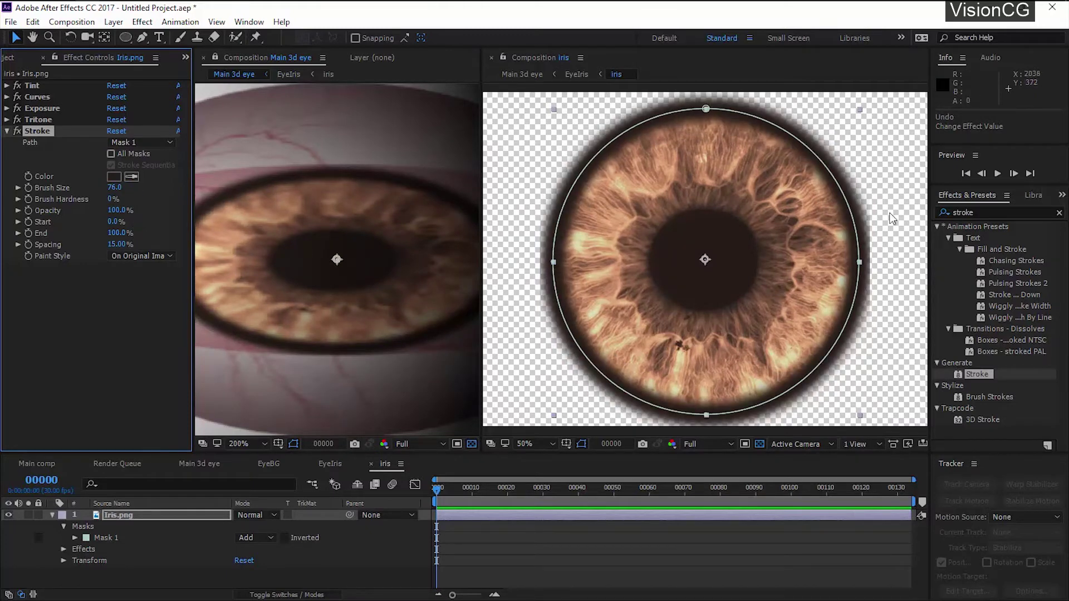
- Apply Roughen Edges to the Iris.png layer with a border of 21 and a scale of 10
{"action": "left_click", "coordinate": [1059, 212]}
{"action": "type", "text": "rough"}
{"action": "double_click", "coordinate": [992, 237]}
{"action": "left_click", "coordinate": [116, 301]}
{"action": "type", "text": "21"}
{"action": "key", "text": "Return"}
{"action": "left_click", "coordinate": [116, 335]}
{"action": "type", "text": "100."}
{"action": "key", "text": "Return"}
- Set the Stroke to 50% opacity and 20% spacing, and Roughen Edges to border 21, edge sharpness 0.02 and stretch 14
{"action": "mouse_move", "coordinate": [119, 210]}
{"action": "left_mouse_down"}
{"action": "mouse_move", "coordinate": [91, 211]}
{"action": "mouse_move", "coordinate": [114, 244]}
{"action": "left_mouse_up"}
{"action": "left_click_drag", "start_coordinate": [120, 305], "coordinate": [148, 306]}
{"action": "left_click", "coordinate": [118, 302]}
{"action": "type", "text": "21"}
{"action": "key", "text": "Return"}
{"action": "left_click", "coordinate": [118, 347]}
{"action": "type", "text": "14"}
{"action": "key", "text": "Return"}
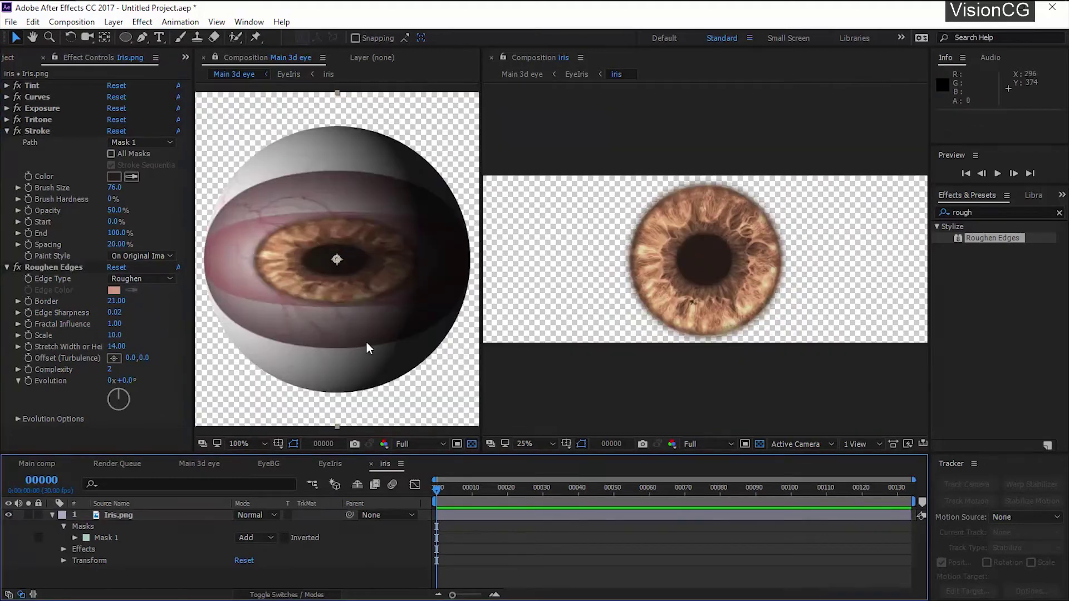
- Duplicate the Iris.png layer, duplicate Mask 1 on the copy and set Mask 2 to Subtract
{"action": "left_click", "coordinate": [53, 516]}
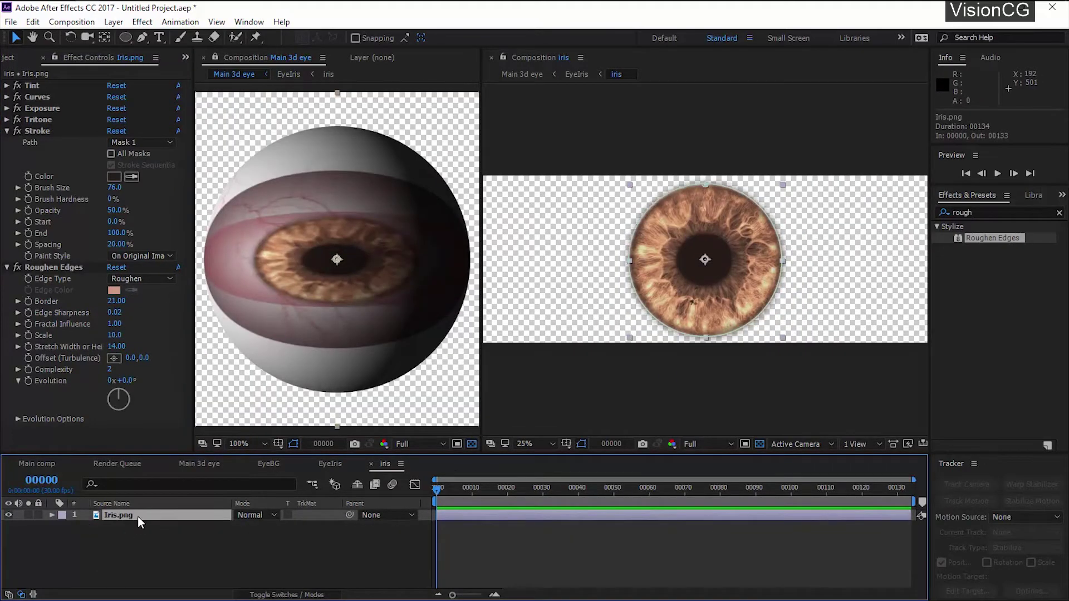
{"action": "key", "text": "ctrl+d"}
{"action": "key", "text": "m"}
{"action": "left_click", "coordinate": [113, 526]}
{"action": "key", "text": "ctrl+d"}
{"action": "left_click", "coordinate": [265, 538]}
{"action": "left_click", "coordinate": [256, 463]}
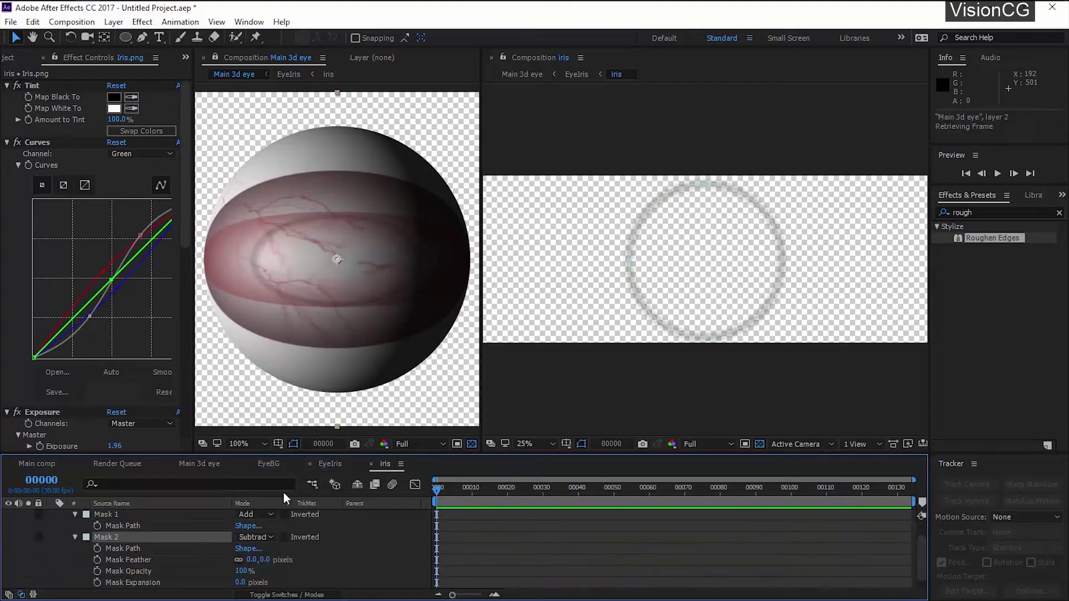
- Set the top Iris.png layer's mask expansion to about -72 pixels for Mask 1 and -270 pixels for Mask 2
{"action": "left_click_drag", "start_coordinate": [237, 455], "coordinate": [237, 360]}
{"action": "double_click", "coordinate": [75, 442]}
{"action": "left_click_drag", "start_coordinate": [241, 488], "coordinate": [254, 488]}
{"action": "key", "text": "ctrl+z"}
{"action": "left_click_drag", "start_coordinate": [241, 544], "coordinate": [305, 524]}
{"action": "mouse_move", "coordinate": [236, 488]}
{"action": "left_mouse_down"}
{"action": "mouse_move", "coordinate": [226, 490]}
{"action": "mouse_move", "coordinate": [267, 465]}
{"action": "mouse_move", "coordinate": [248, 489]}
{"action": "mouse_move", "coordinate": [259, 490]}
{"action": "mouse_move", "coordinate": [239, 496]}
{"action": "left_mouse_up"}
- Set the top Iris.png layer's mask feather to about 104 pixels for Mask 1 and 113 pixels for Mask 2
{"action": "left_click", "coordinate": [250, 521]}
{"action": "type", "text": "30"}
{"action": "key", "text": "Return"}
{"action": "left_click", "coordinate": [252, 466]}
{"action": "type", "text": "40"}
{"action": "key", "text": "Return"}
{"action": "left_click_drag", "start_coordinate": [254, 465], "coordinate": [289, 466]}
{"action": "left_click_drag", "start_coordinate": [252, 522], "coordinate": [295, 522]}
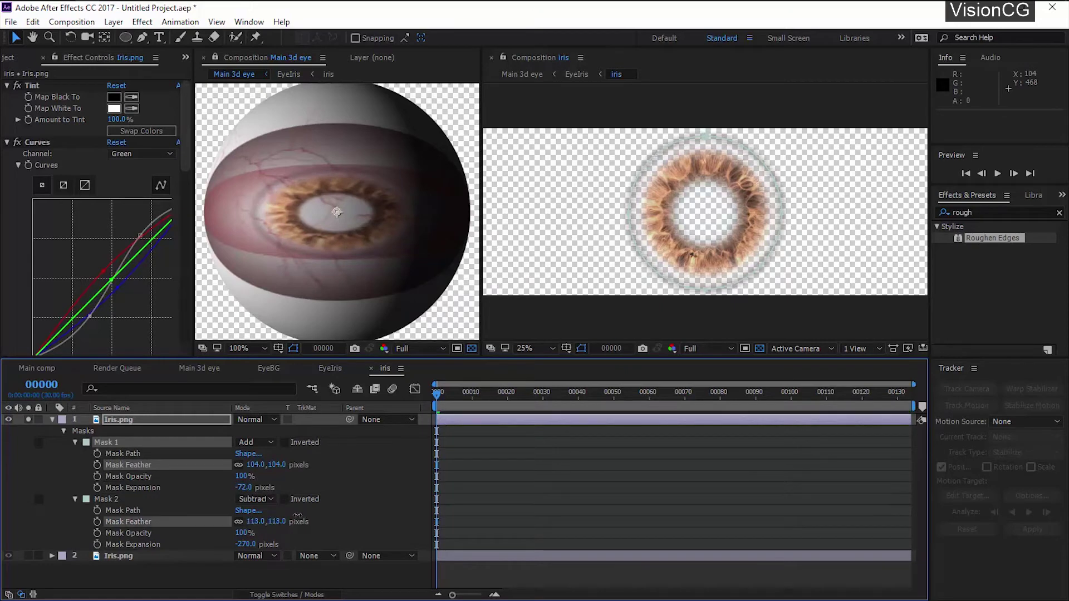
- Collapse the top Iris.png layer and set its blending mode to Soft Light
{"action": "left_click", "coordinate": [49, 421]}
{"action": "left_click", "coordinate": [51, 419]}
{"action": "left_click", "coordinate": [256, 419]}
{"action": "left_click", "coordinate": [355, 341]}
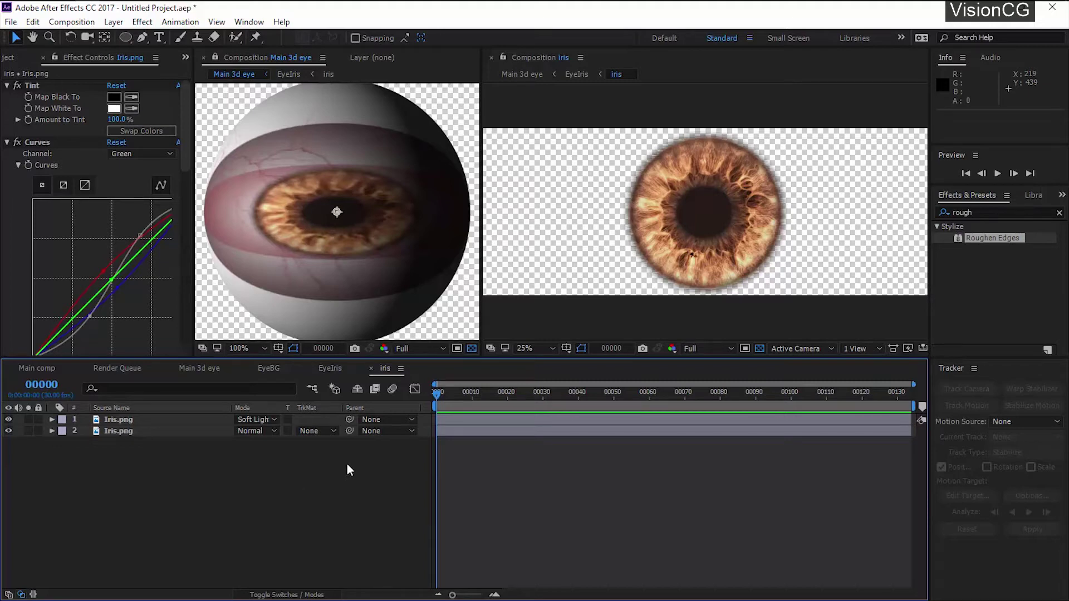
- Set the horizontal scale of both Iris.png layers to 50%, keeping the vertical scale at 100%, and collapse the layers
{"action": "left_click", "coordinate": [152, 420]}
{"action": "left_click", "coordinate": [155, 431], "text": "shift"}
{"action": "key", "text": "s"}
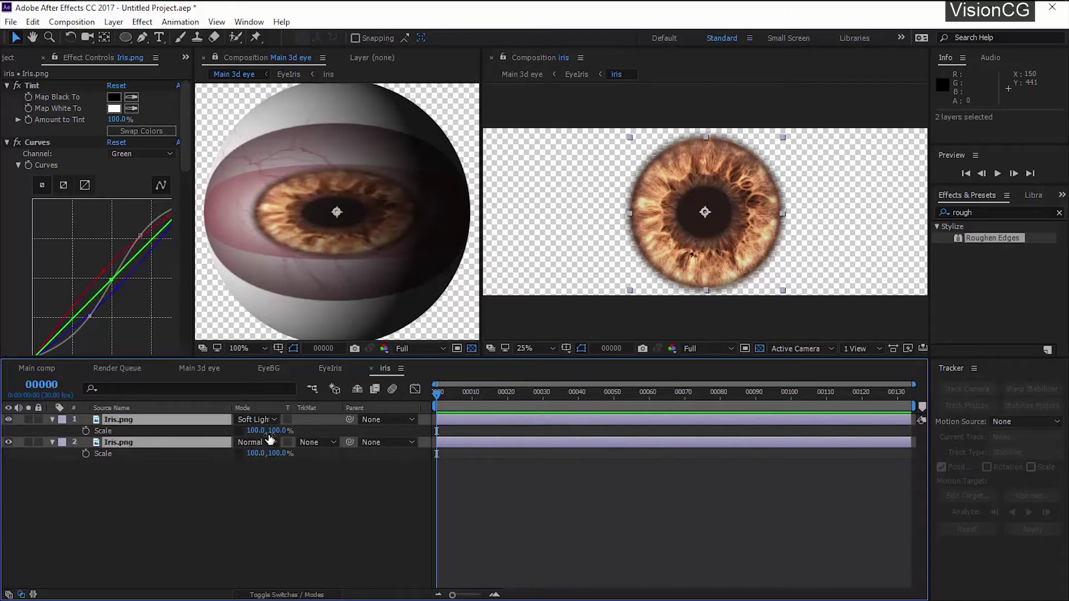
{"action": "type", "text": "50"}
{"action": "key", "text": "Return"}
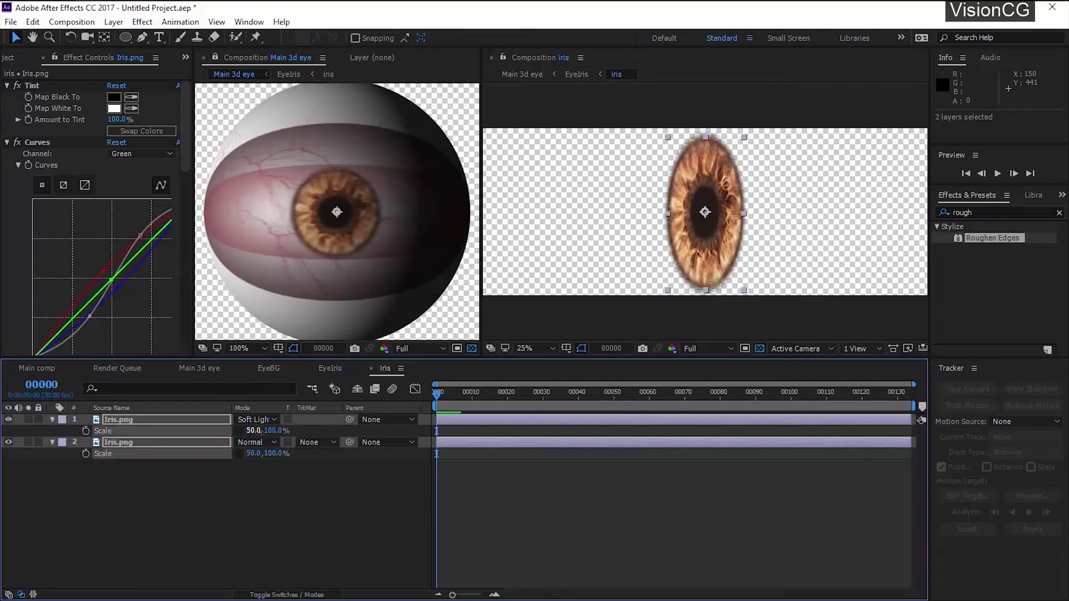
{"action": "key", "text": "F2"}
{"action": "key", "text": "ctrl+a"}
{"action": "key", "text": "s"}
{"action": "key", "text": "F2"}
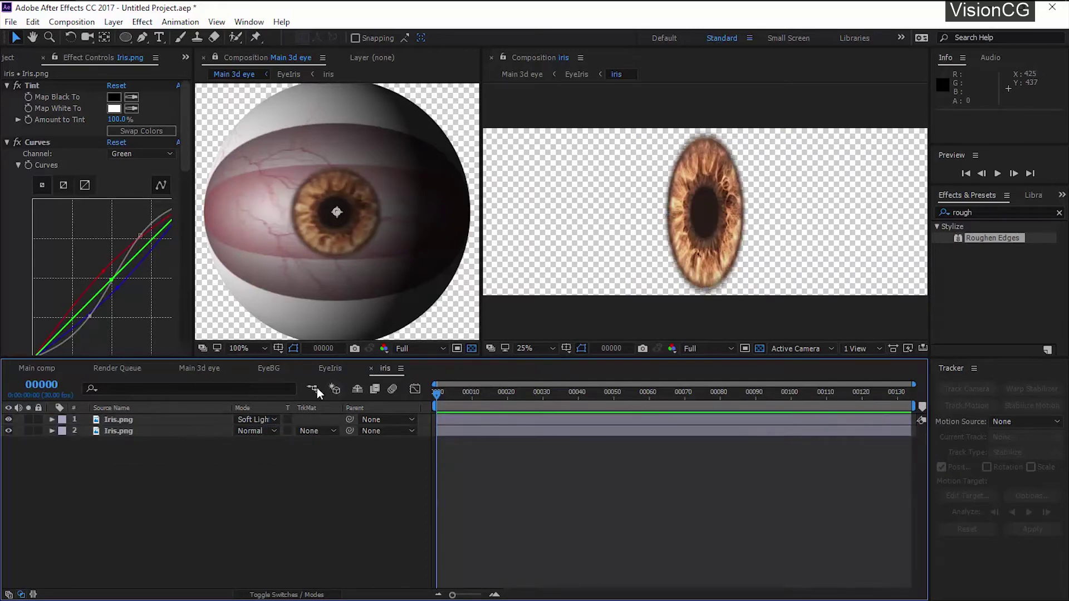
- In EyeIris, set frame 30 keyframes for the iris layer's Mirror Reflection Center and Position
{"action": "left_click", "coordinate": [330, 368]}
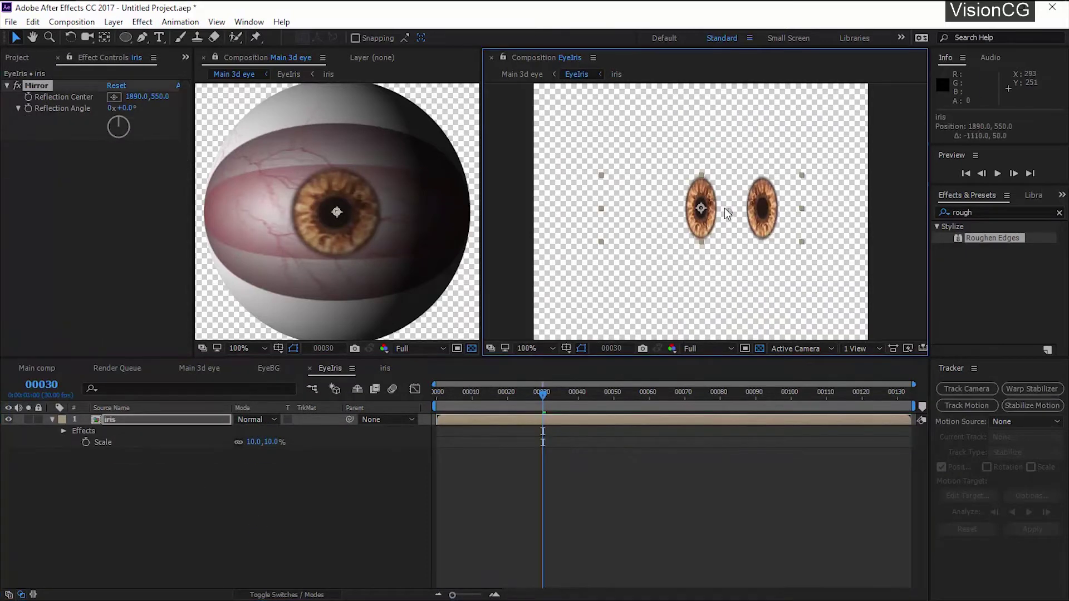
{"action": "mouse_move", "coordinate": [731, 202]}
{"action": "left_mouse_down"}
{"action": "mouse_move", "coordinate": [675, 202]}
{"action": "mouse_move", "coordinate": [712, 200]}
{"action": "left_mouse_up"}
{"action": "key", "text": "ctrl+z"}
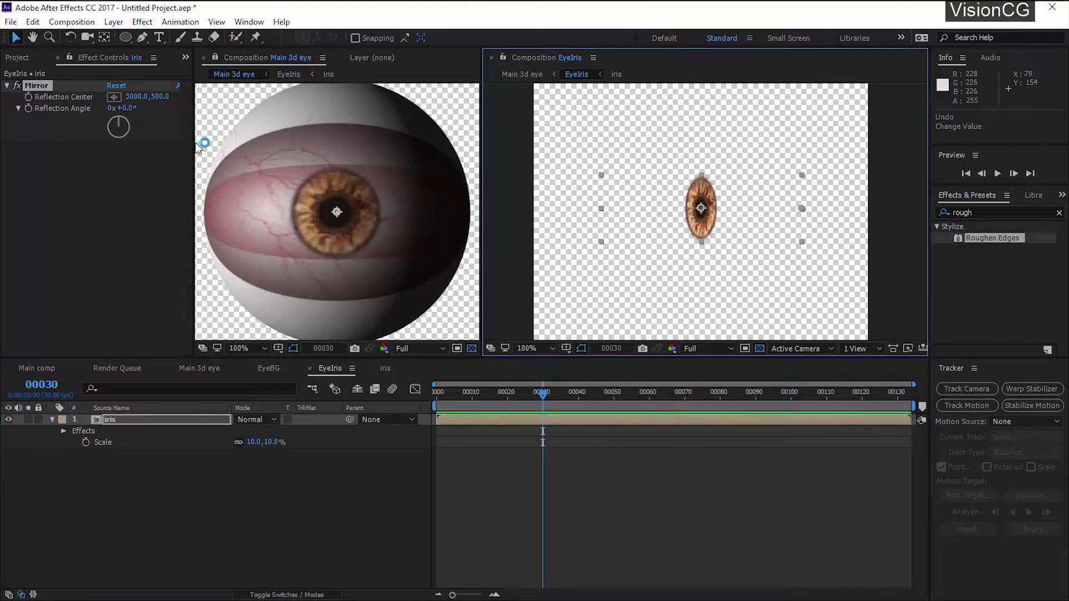
{"action": "left_click", "coordinate": [27, 96]}
{"action": "left_click", "coordinate": [125, 419]}
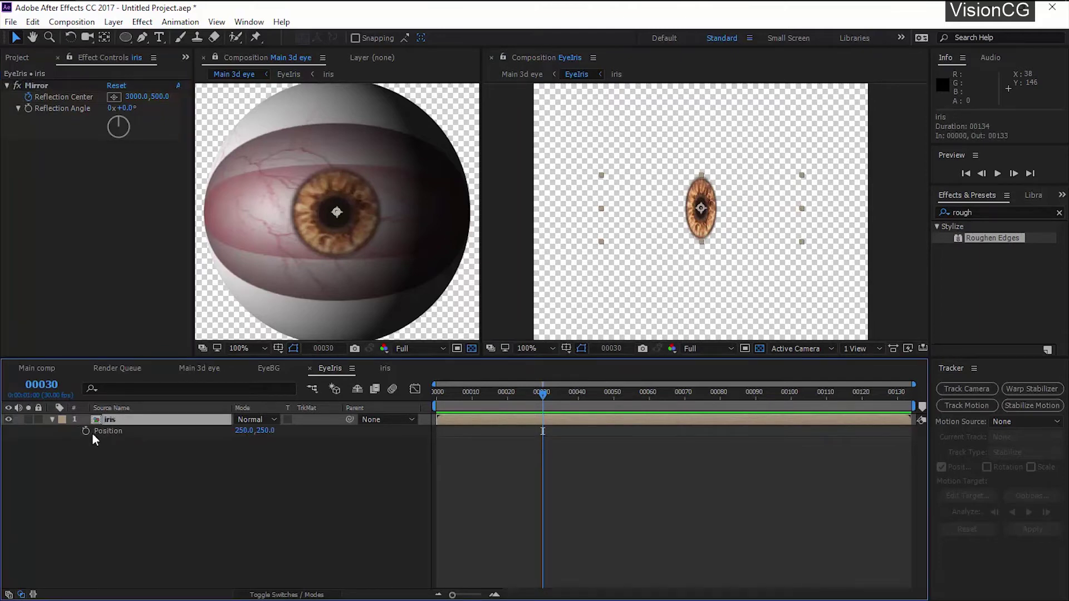
{"action": "key", "text": "alt+shift+p"}
{"action": "key", "text": "u"}
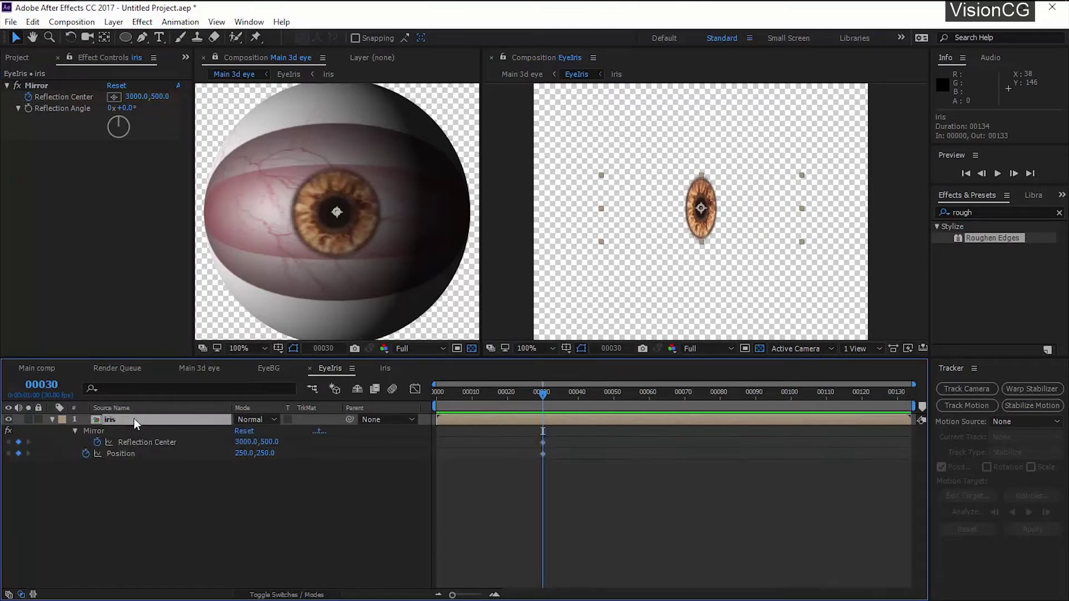
- Move the frame 30 Mirror Reflection Center to the middle of the iris at 1500, 497.5
{"action": "scroll", "coordinate": [740, 213], "scroll_direction": "up", "scroll_amount": 4}
{"action": "left_click", "coordinate": [113, 96]}
{"action": "left_click", "coordinate": [689, 195]}
{"action": "scroll", "coordinate": [694, 203], "scroll_direction": "down", "scroll_amount": 2}
- At the last frame, keyframe the Mirror Reflection Center at 1700, 497.5 and the iris Position at 230, 250
{"action": "key", "text": "End"}
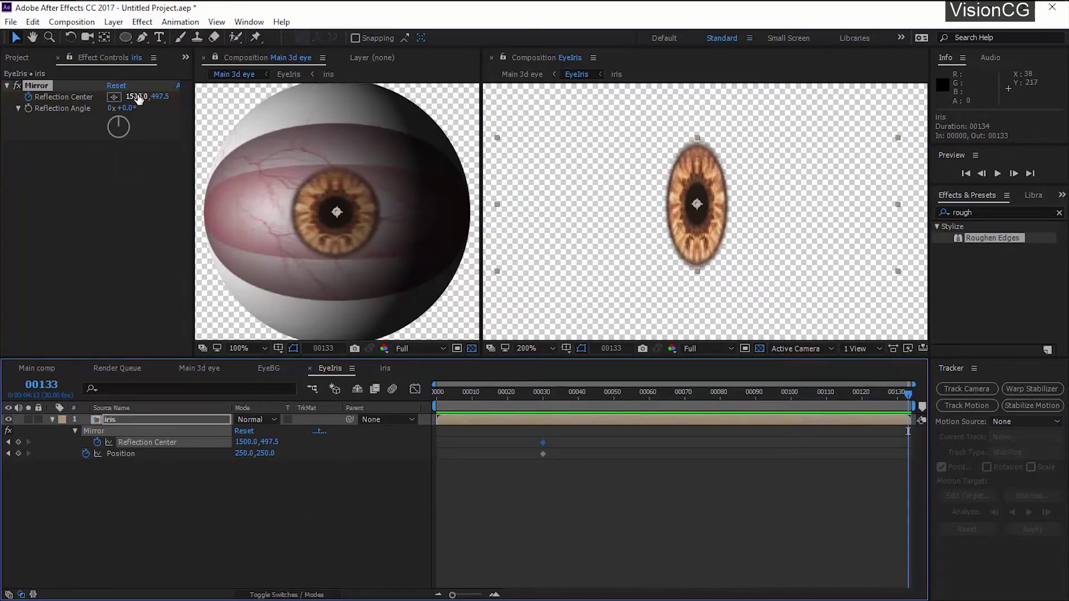
{"action": "left_click", "coordinate": [137, 97]}
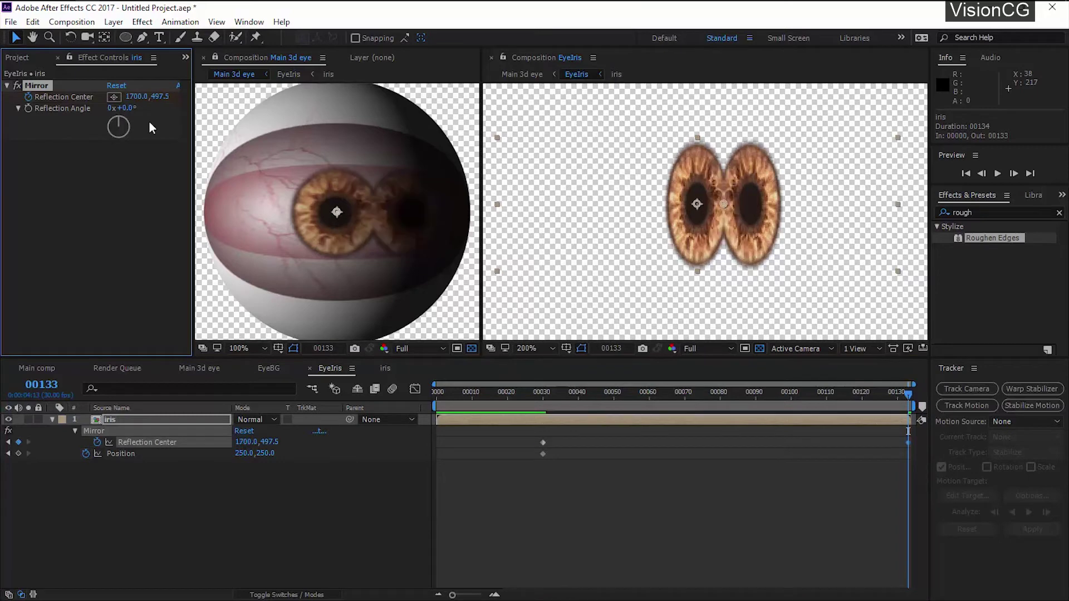
{"action": "left_click", "coordinate": [229, 458]}
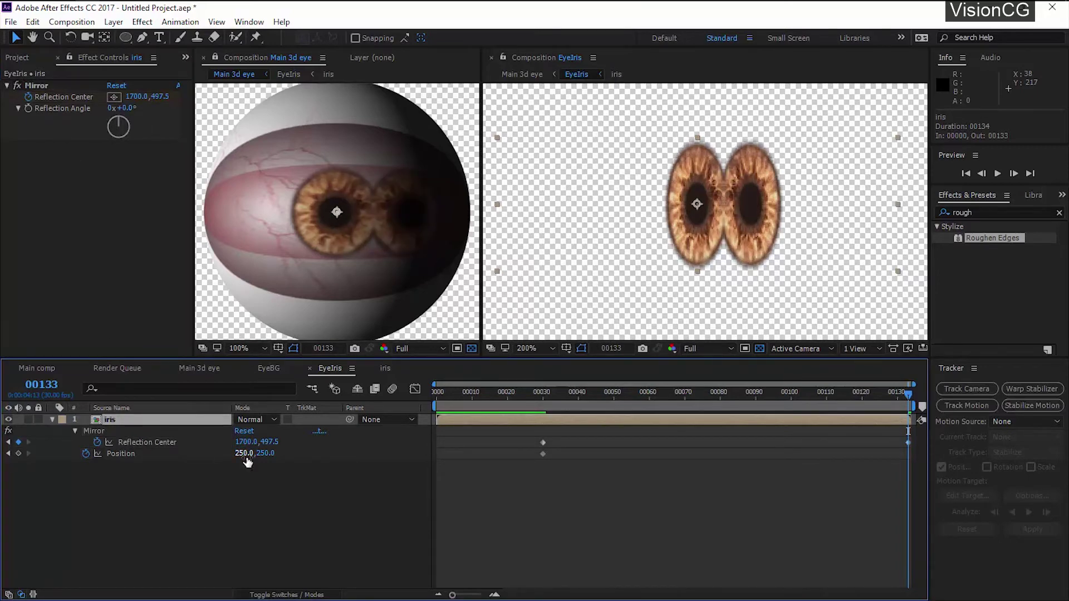
{"action": "left_click", "coordinate": [245, 454]}
{"action": "type", "text": "230"}
{"action": "key", "text": "Return"}
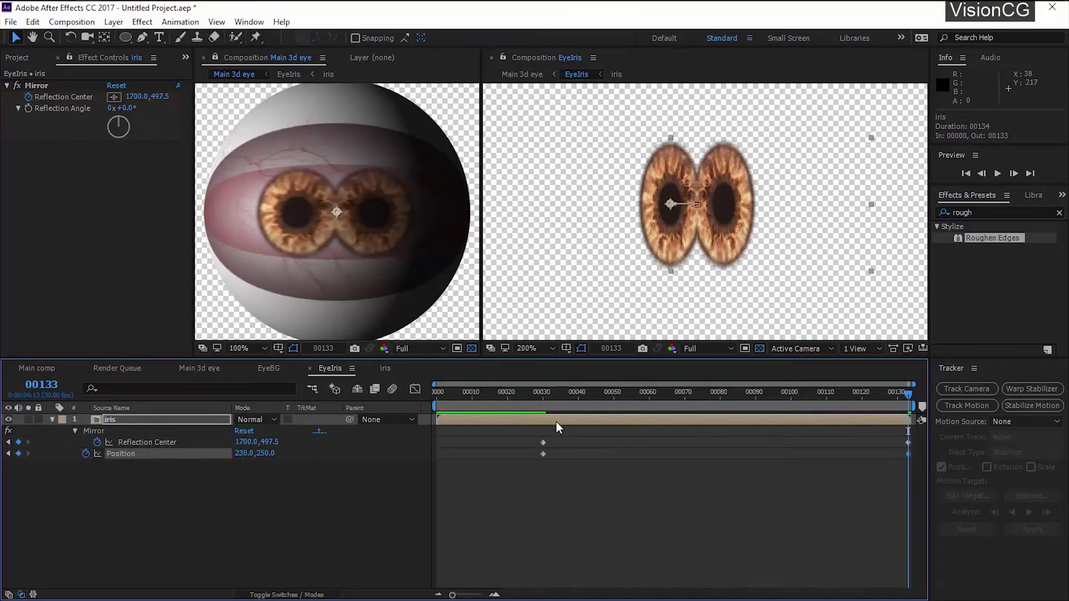
- Apply Easy Ease to all Reflection Center and Position keyframes of the iris layer
{"action": "left_click_drag", "start_coordinate": [522, 431], "coordinate": [912, 502]}
{"action": "right_click", "coordinate": [544, 456]}
{"action": "mouse_move", "coordinate": [648, 445]}
{"action": "left_click", "coordinate": [743, 475]}
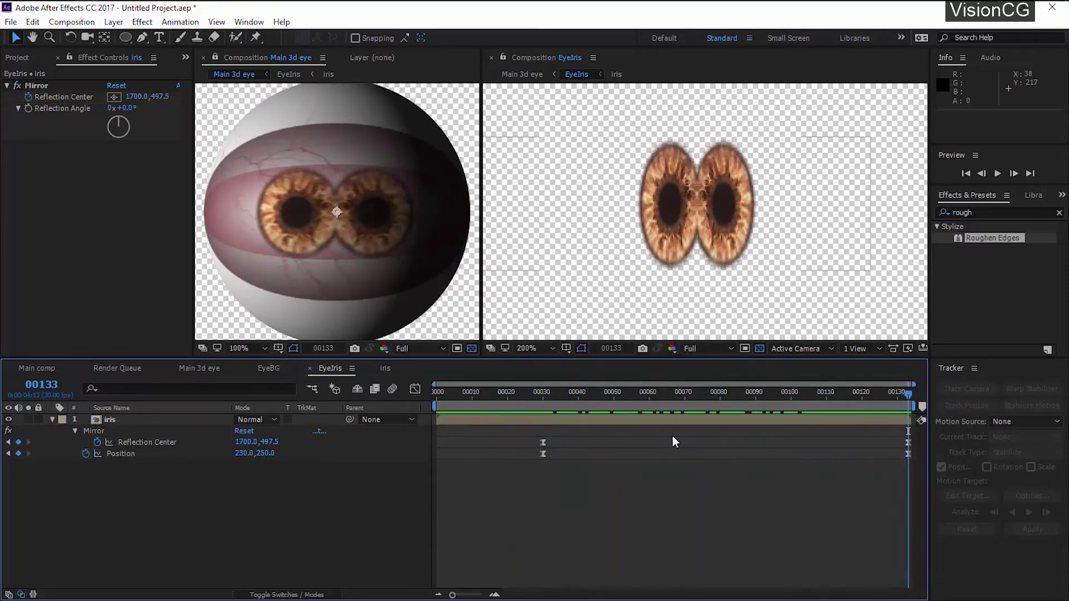
- Close the extra composition viewer and preview the iris split in the Main 3d eye composition
{"action": "left_click", "coordinate": [520, 397]}
{"action": "left_click", "coordinate": [491, 58]}
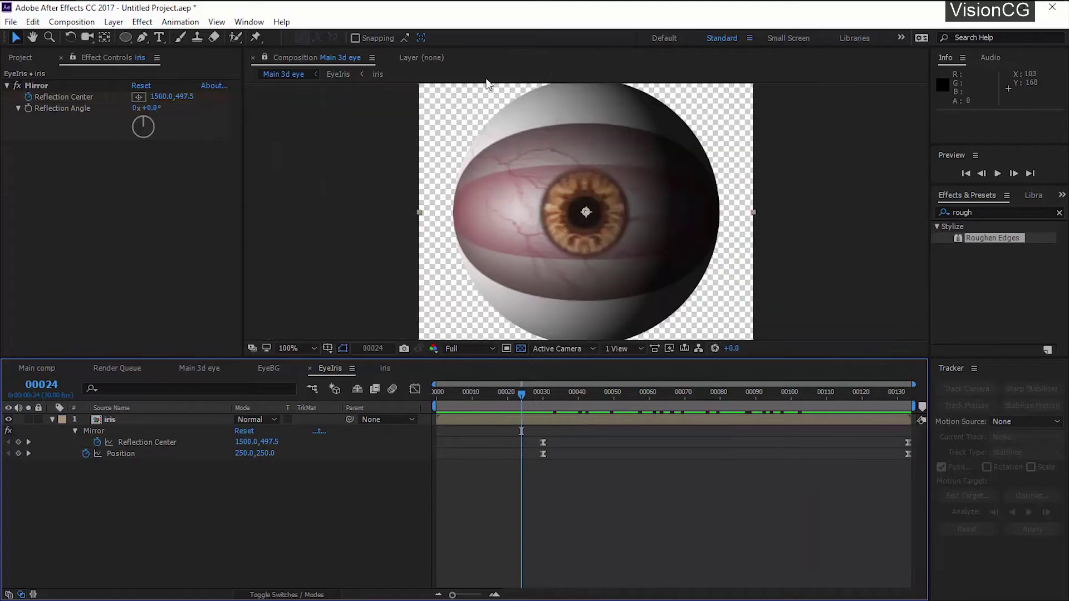
{"action": "left_click", "coordinate": [307, 421]}
{"action": "key", "text": "End"}
{"action": "left_click", "coordinate": [312, 388]}
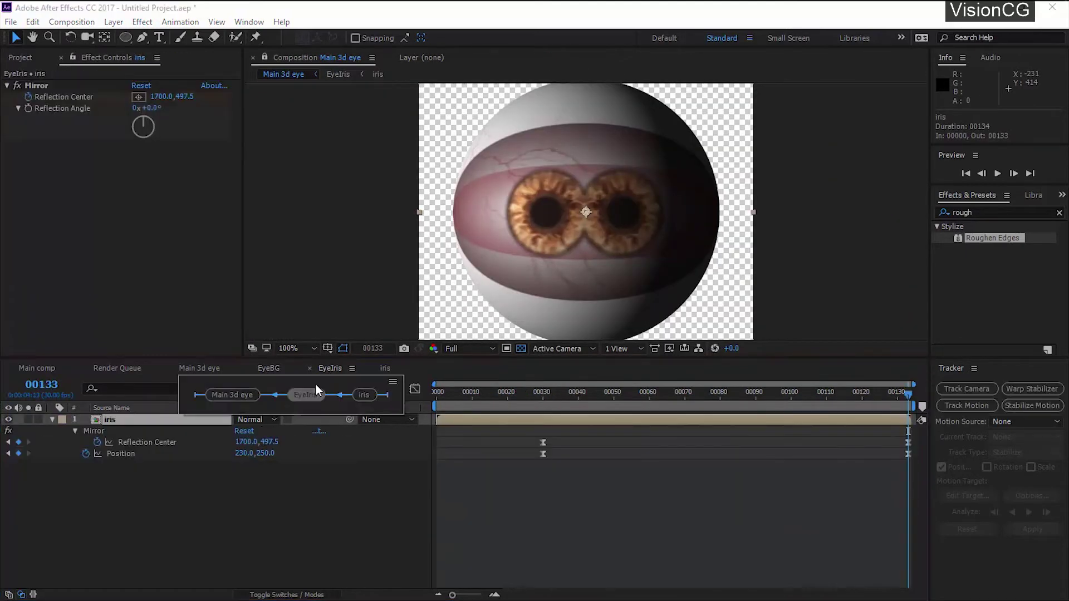
{"action": "left_click", "coordinate": [230, 394]}
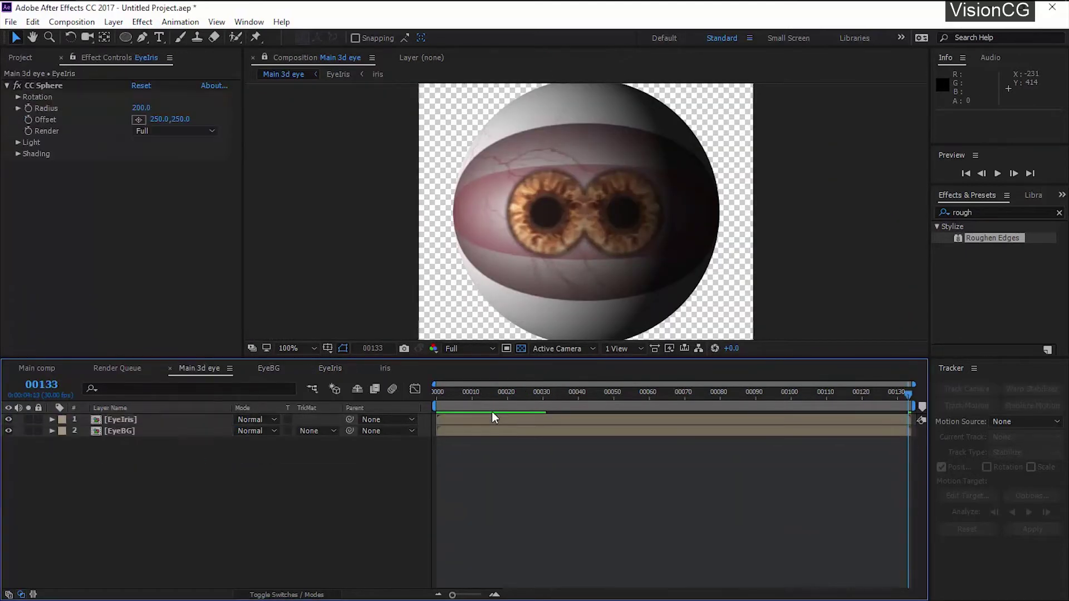
{"action": "key", "text": "space"}
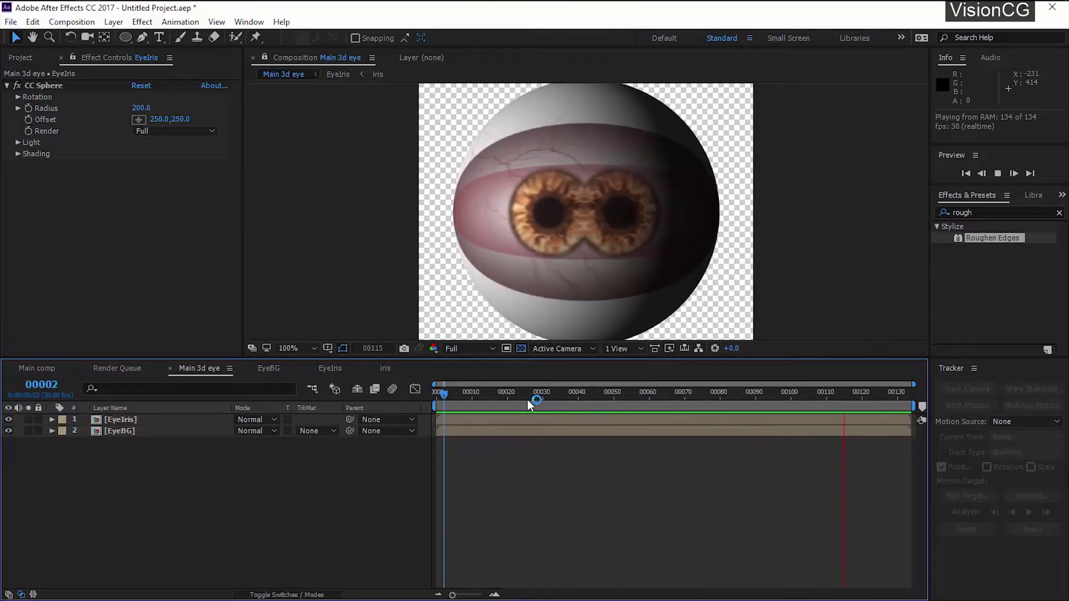
{"action": "left_click_drag", "start_coordinate": [571, 395], "coordinate": [553, 395]}
- Solo the EyeBG layer and add Reflection Map.jpg beneath it in Main 3d eye
{"action": "left_click", "coordinate": [47, 161]}
{"action": "left_click", "coordinate": [54, 423]}
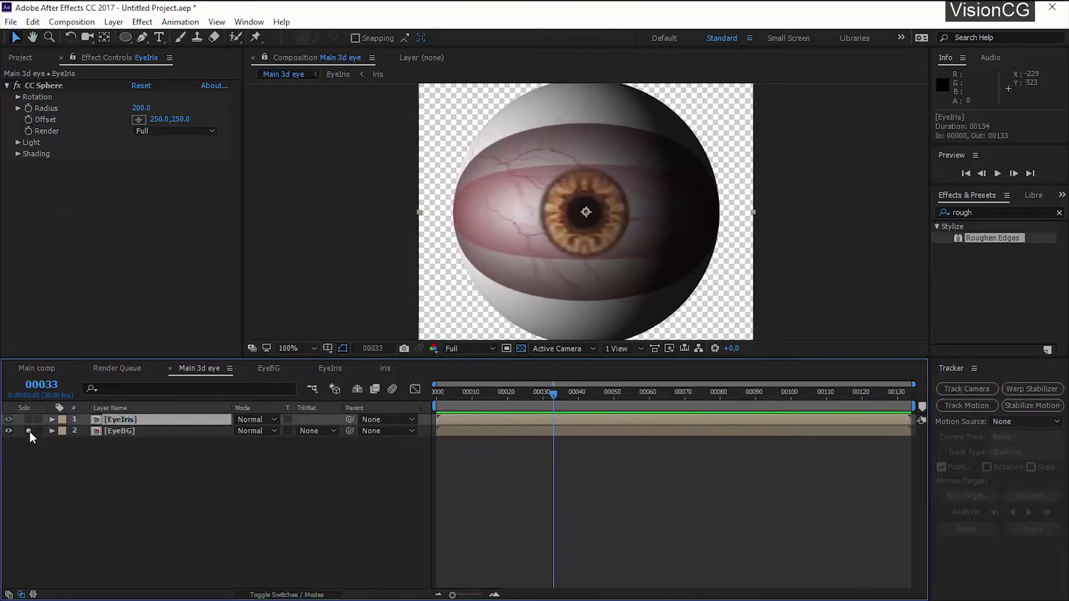
{"action": "left_click", "coordinate": [28, 431]}
{"action": "left_click", "coordinate": [20, 58]}
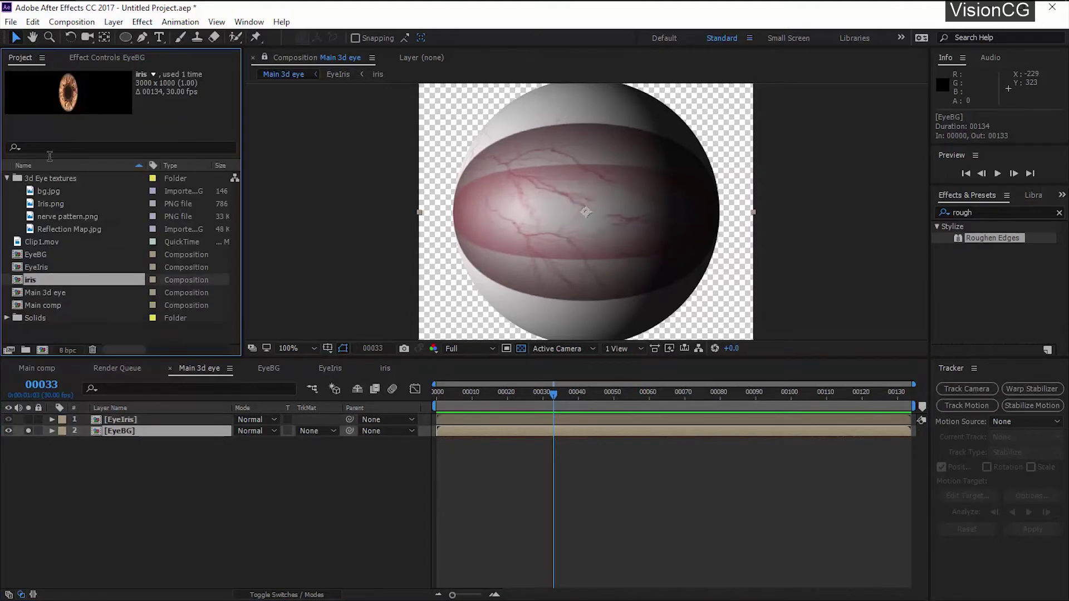
{"action": "left_click", "coordinate": [56, 191]}
{"action": "left_click", "coordinate": [69, 202]}
{"action": "left_click", "coordinate": [64, 226]}
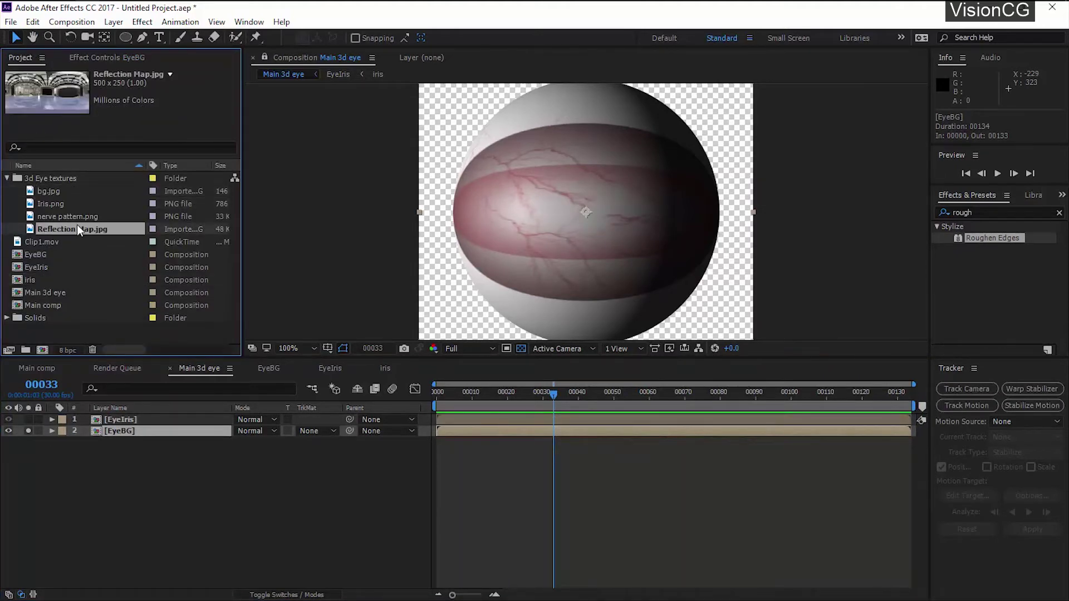
{"action": "left_click_drag", "start_coordinate": [77, 226], "coordinate": [150, 480]}
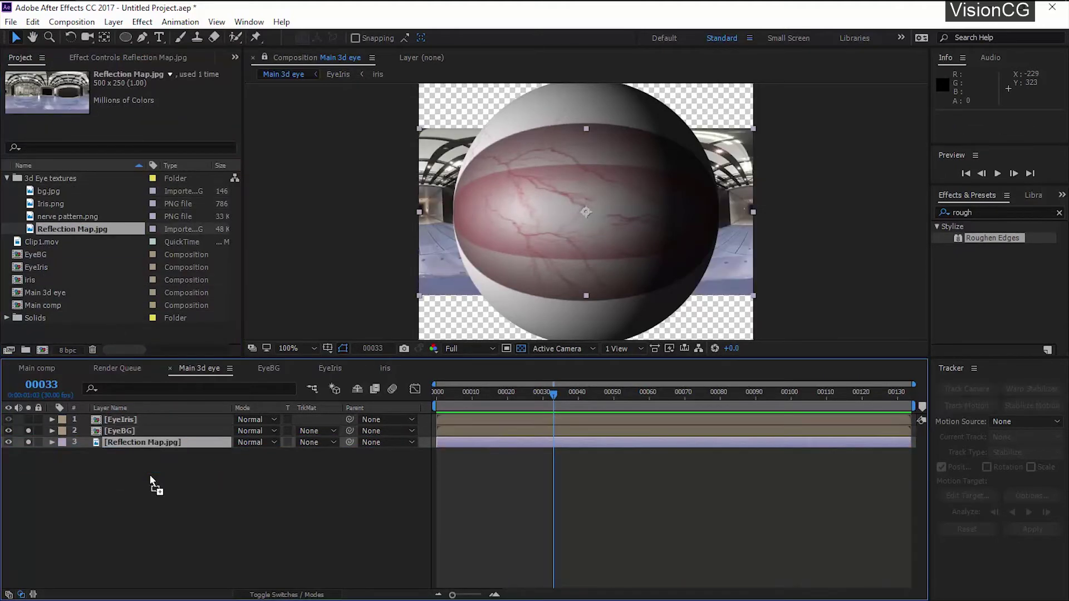
- Take Reflection Map.jpg out of solo and assign it as the Reflection Map of EyeBG's CC Sphere
{"action": "left_click", "coordinate": [6, 178]}
{"action": "left_click", "coordinate": [113, 57]}
{"action": "left_click", "coordinate": [143, 429]}
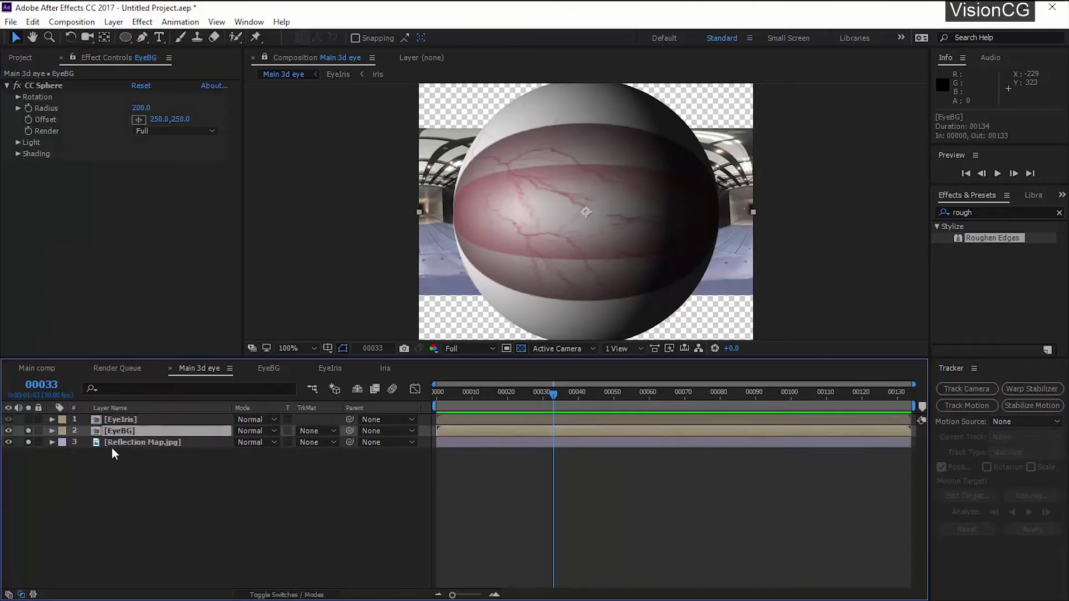
{"action": "left_click", "coordinate": [28, 442]}
{"action": "left_click", "coordinate": [18, 153]}
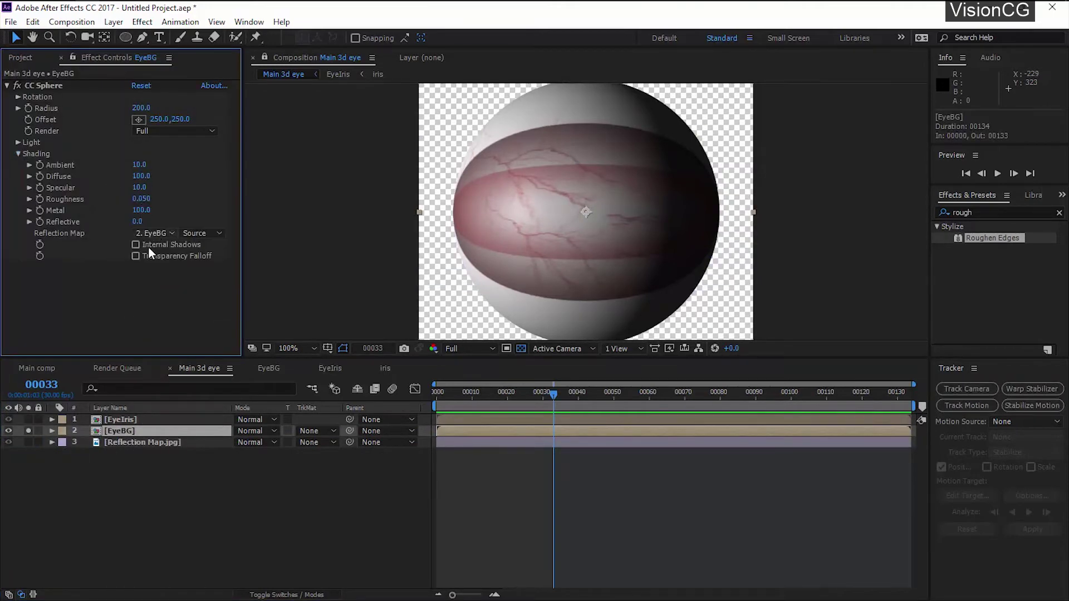
{"action": "left_click", "coordinate": [154, 233]}
{"action": "left_click", "coordinate": [183, 300]}
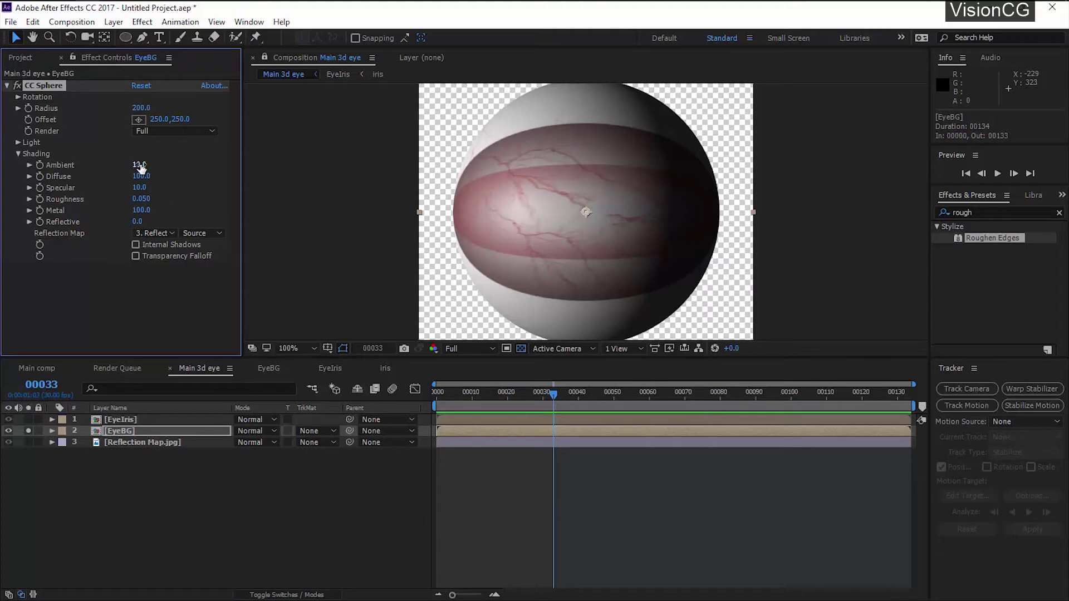
- Set EyeBG's CC Sphere light to intensity 36, height 97 and direction 190°
{"action": "left_click", "coordinate": [18, 142]}
{"action": "left_click", "coordinate": [141, 154]}
{"action": "type", "text": "36"}
{"action": "key", "text": "Return"}
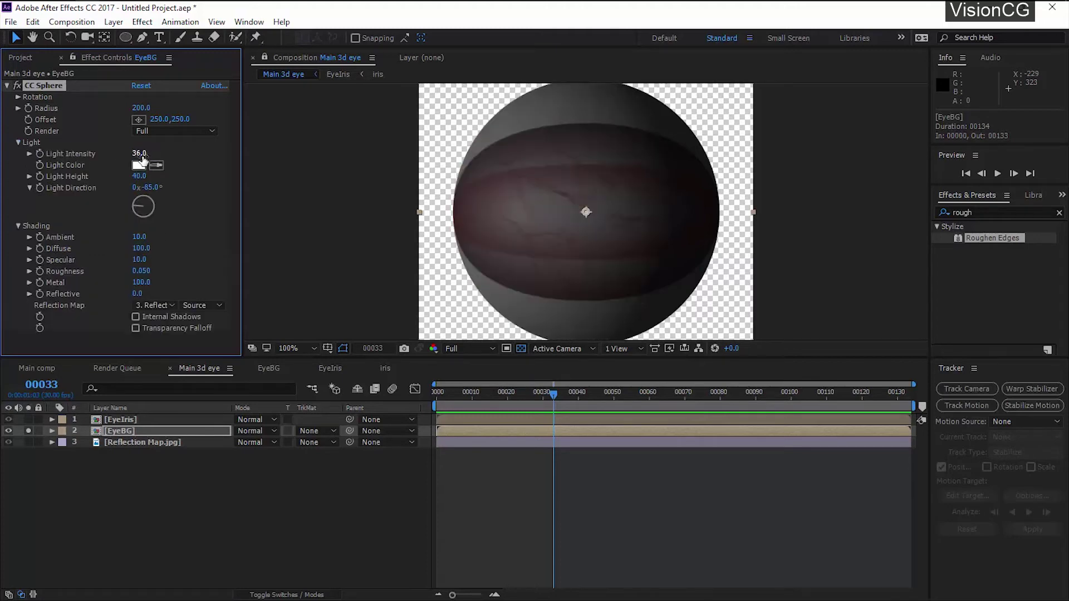
{"action": "left_click", "coordinate": [140, 176]}
{"action": "type", "text": "97"}
{"action": "key", "text": "Return"}
{"action": "left_click", "coordinate": [155, 191]}
{"action": "type", "text": "190"}
{"action": "key", "text": "Return"}
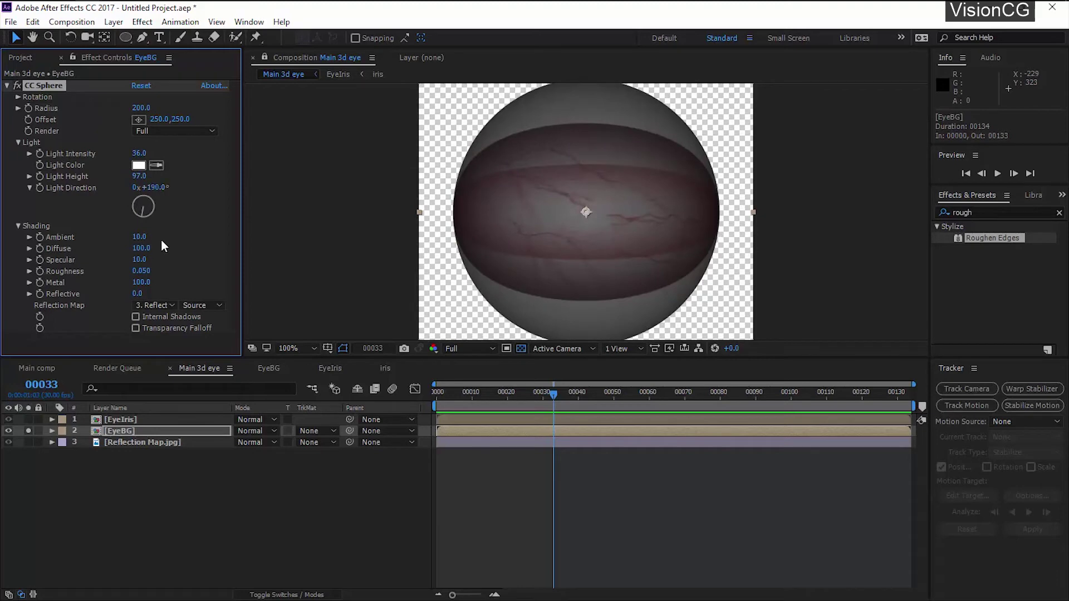
- Set EyeBG's CC Sphere shading to Ambient 60, Diffuse 21, Specular 36 and Roughness 0.5
{"action": "left_click_drag", "start_coordinate": [140, 237], "coordinate": [161, 238]}
{"action": "left_click", "coordinate": [139, 248]}
{"action": "type", "text": "1"}
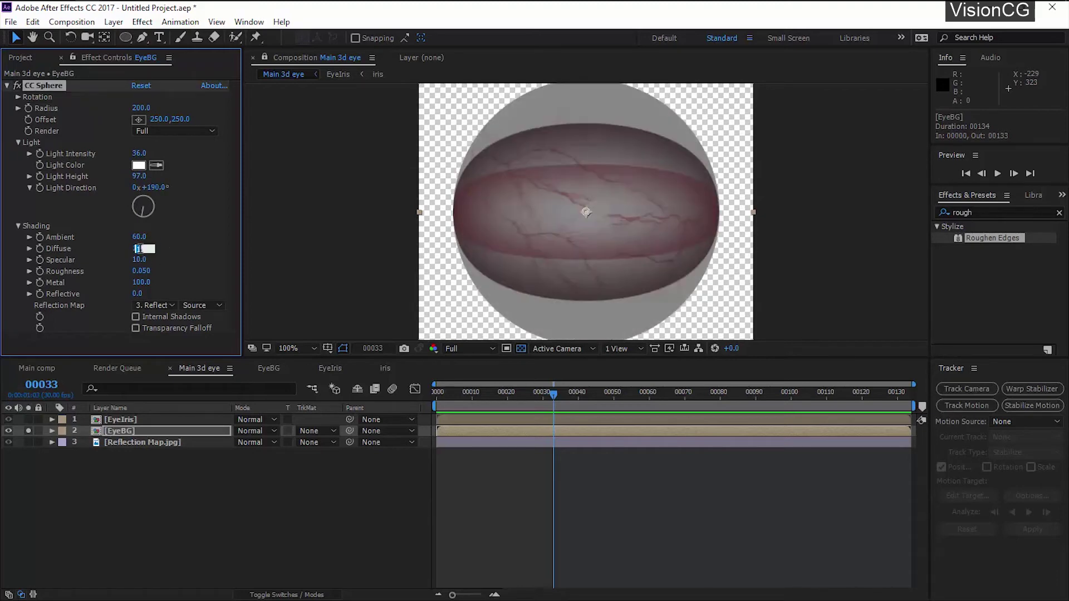
{"action": "type", "text": "1"}
{"action": "key", "text": "Return"}
{"action": "mouse_move", "coordinate": [139, 259]}
{"action": "left_mouse_down"}
{"action": "mouse_move", "coordinate": [155, 254]}
{"action": "mouse_move", "coordinate": [145, 257]}
{"action": "left_mouse_up"}
{"action": "left_click", "coordinate": [145, 274]}
{"action": "type", "text": ".5"}
{"action": "key", "text": "Return"}
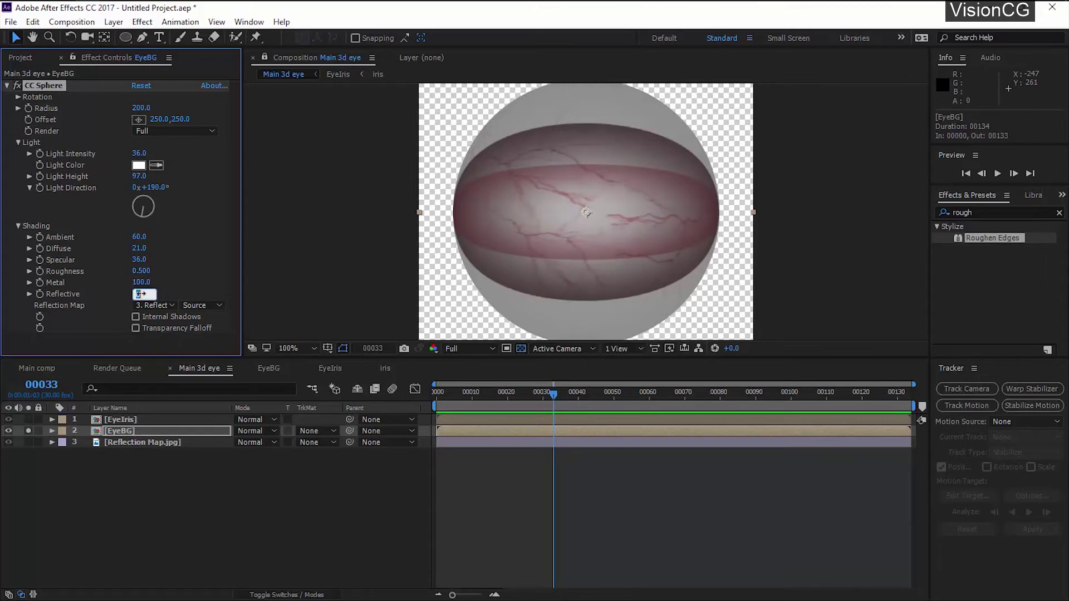
- Set the Reflective amount of EyeBG's CC Sphere to 25, keeping Roughness at 0.5
{"action": "type", "text": "30"}
{"action": "key", "text": "Return"}
{"action": "type", "text": "25"}
{"action": "key", "text": "Return"}
{"action": "mouse_move", "coordinate": [144, 272]}
{"action": "left_mouse_down"}
{"action": "mouse_move", "coordinate": [399, 273]}
{"action": "mouse_move", "coordinate": [134, 273]}
{"action": "left_mouse_up"}
{"action": "key", "text": "ctrl+z"}
- Unsolo EyeBG and replace EyeIris's CC Sphere with a copy of EyeBG's CC Sphere
{"action": "left_click", "coordinate": [161, 431]}
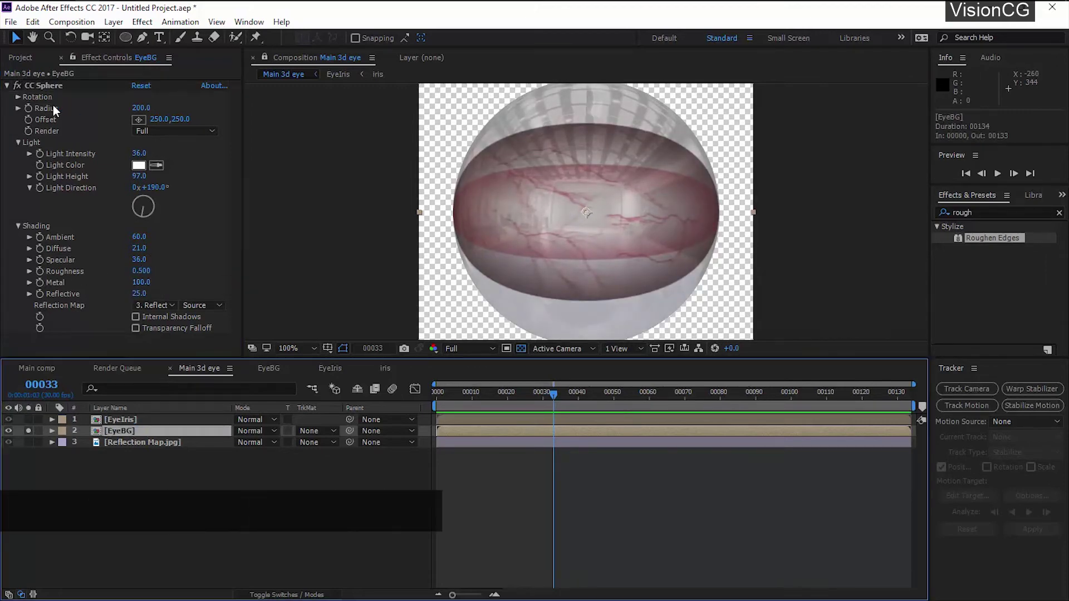
{"action": "left_click", "coordinate": [45, 86]}
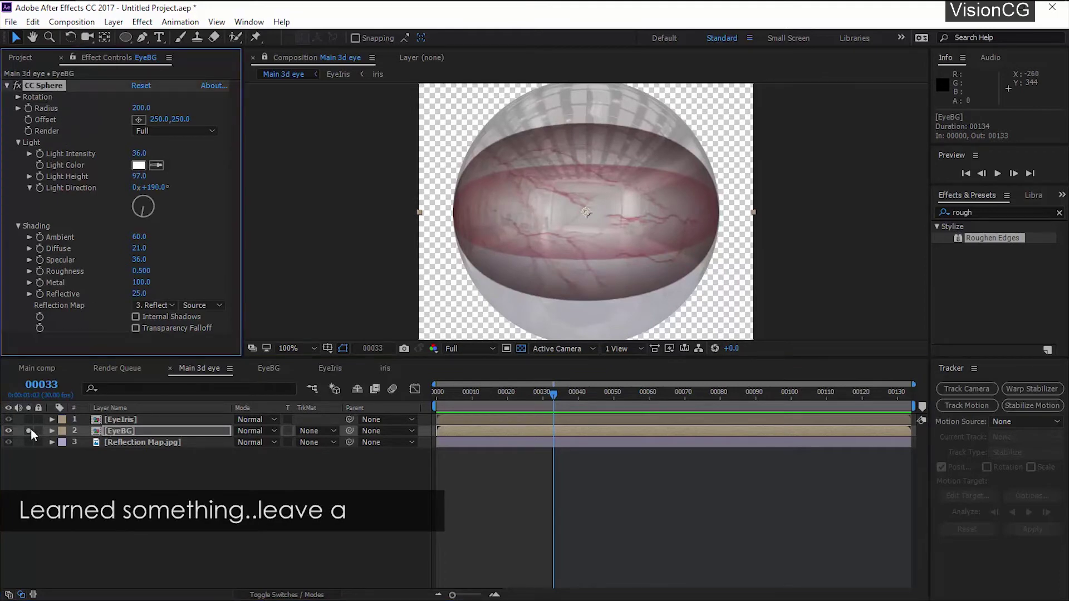
{"action": "left_click", "coordinate": [29, 430]}
{"action": "left_click", "coordinate": [110, 418]}
{"action": "left_click", "coordinate": [37, 85]}
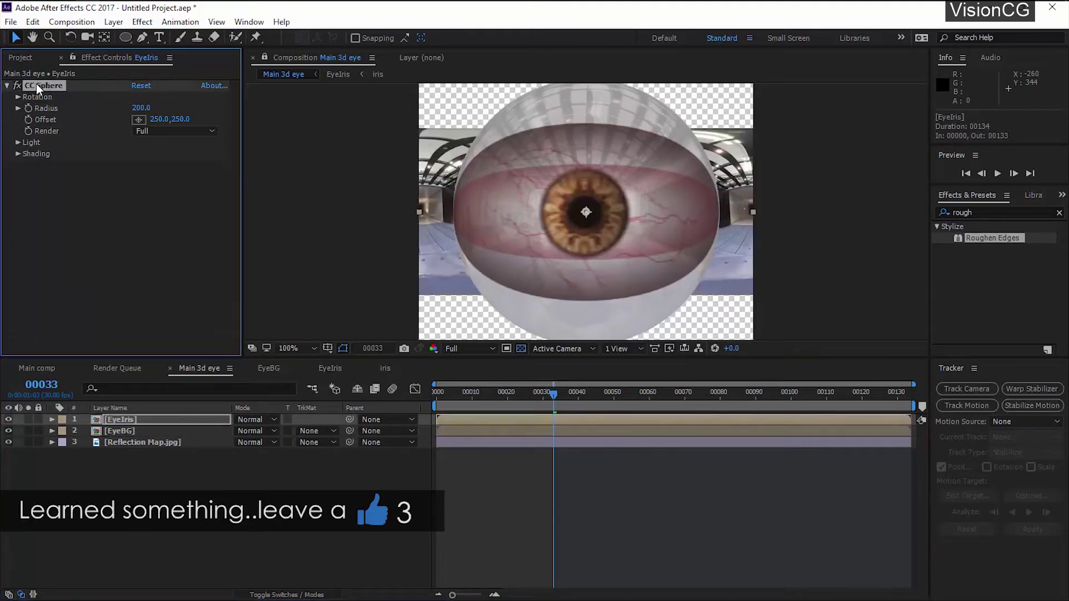
{"action": "key", "text": "Delete"}
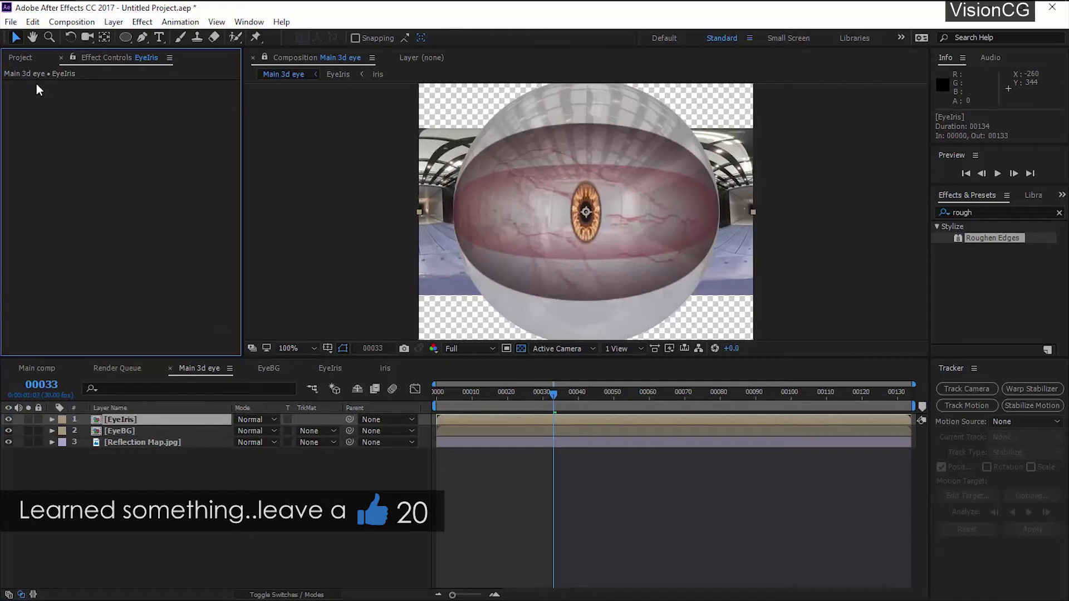
{"action": "key", "text": "ctrl+z"}
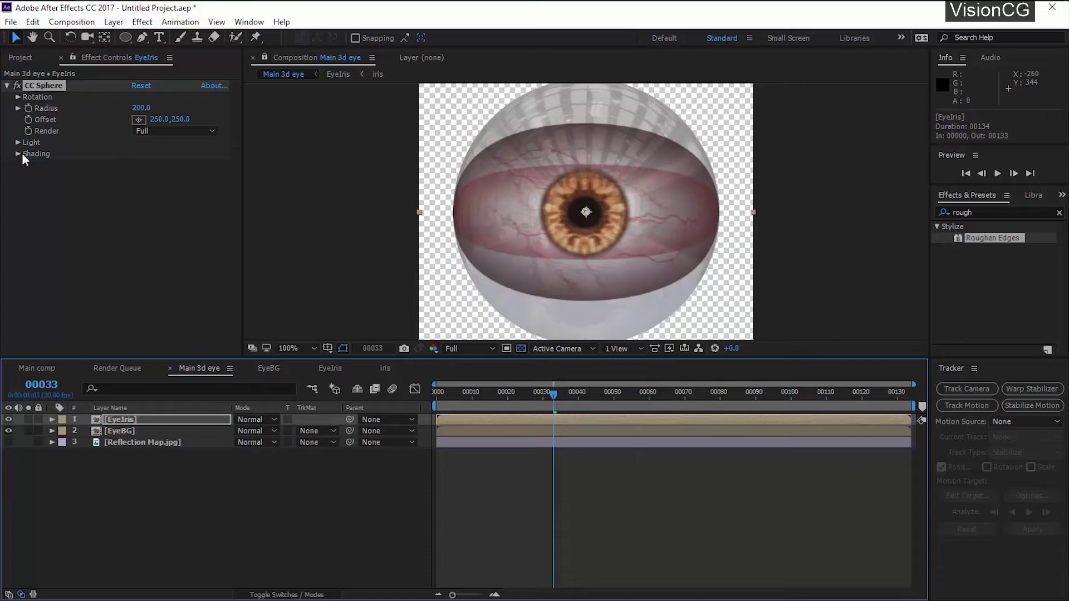
- Adjust the Reflective amount of EyeIris's CC Sphere and check the iris split further along the timeline
{"action": "left_click", "coordinate": [22, 154]}
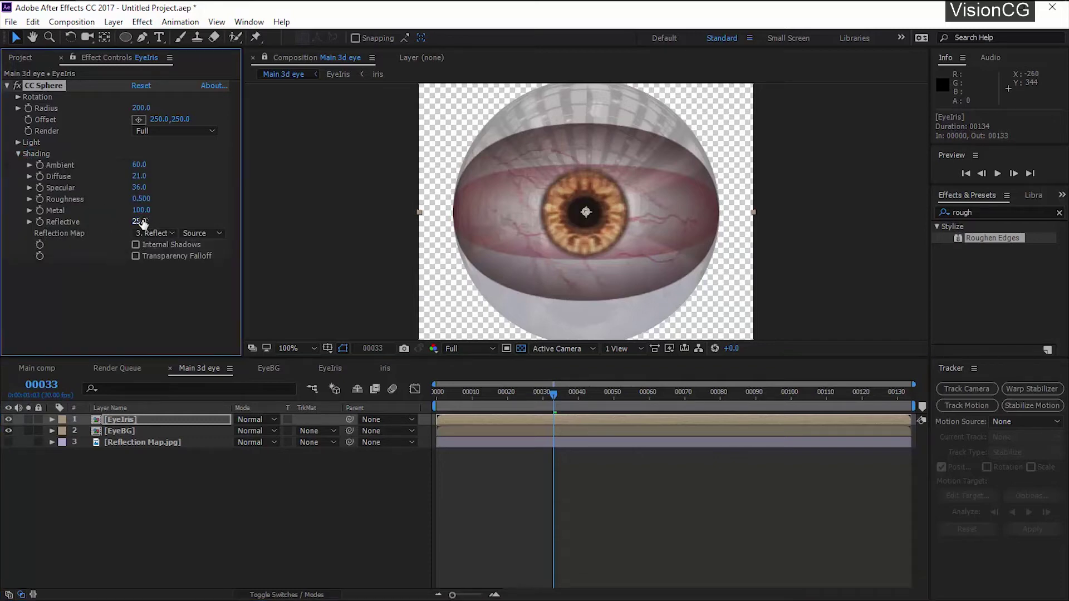
{"action": "key", "text": "Return"}
{"action": "left_click_drag", "start_coordinate": [554, 393], "coordinate": [771, 379]}
- Open Main comp in the unlocked composition viewer and go to frame 54
{"action": "left_click", "coordinate": [37, 368]}
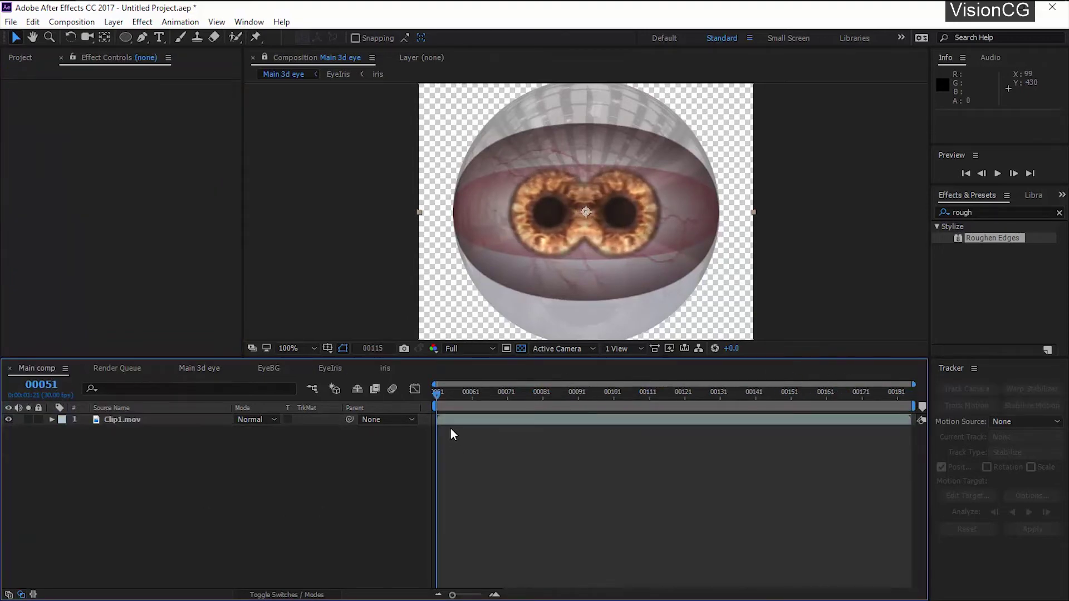
{"action": "left_click", "coordinate": [462, 399]}
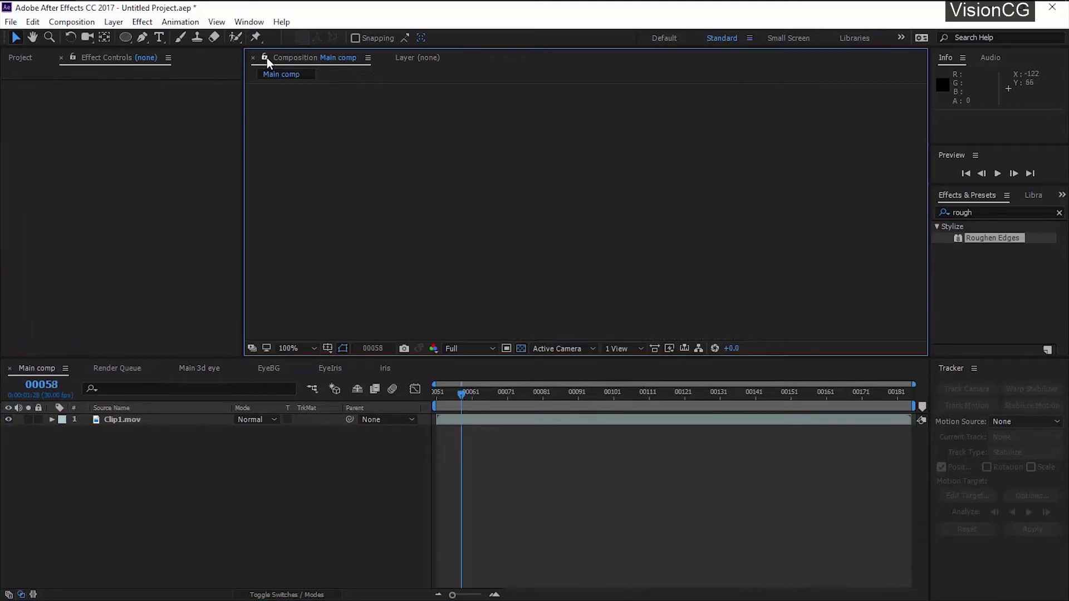
{"action": "left_click_drag", "start_coordinate": [474, 402], "coordinate": [450, 403]}
- Examine both eyes in Clip1.mov at 50% and 100% magnification
{"action": "scroll", "coordinate": [601, 246], "scroll_direction": "down", "scroll_amount": 1}
{"action": "key", "text": "space"}
{"action": "left_click_drag", "start_coordinate": [601, 246], "coordinate": [568, 249]}
{"action": "scroll", "coordinate": [572, 249], "scroll_direction": "up", "scroll_amount": 1}
{"action": "key", "text": "space"}
{"action": "key", "text": "v"}
{"action": "left_click", "coordinate": [152, 465]}
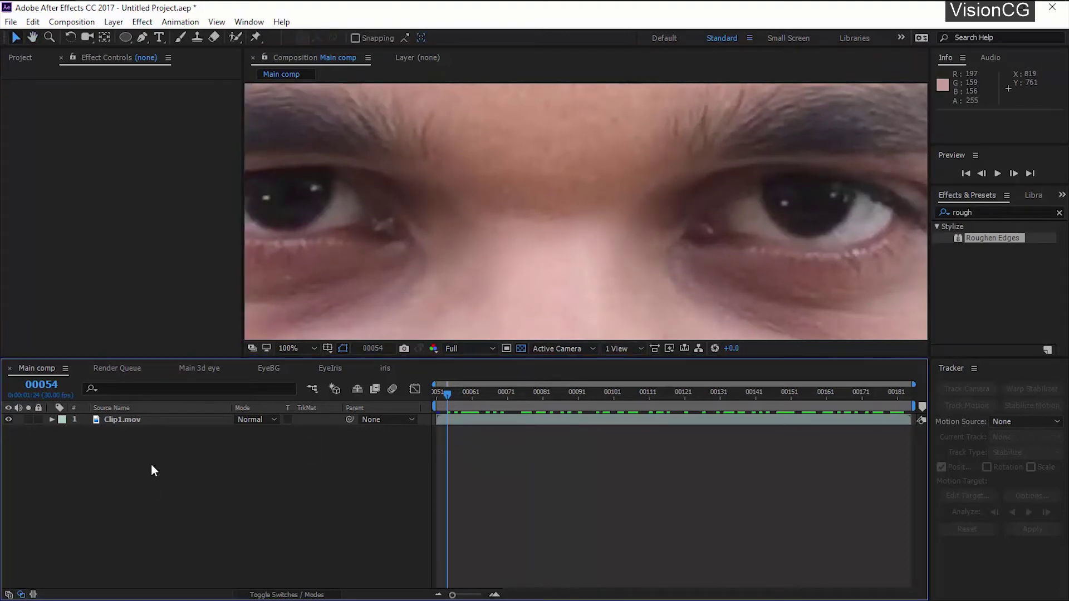
{"action": "scroll", "coordinate": [599, 253], "scroll_direction": "down", "scroll_amount": 1}
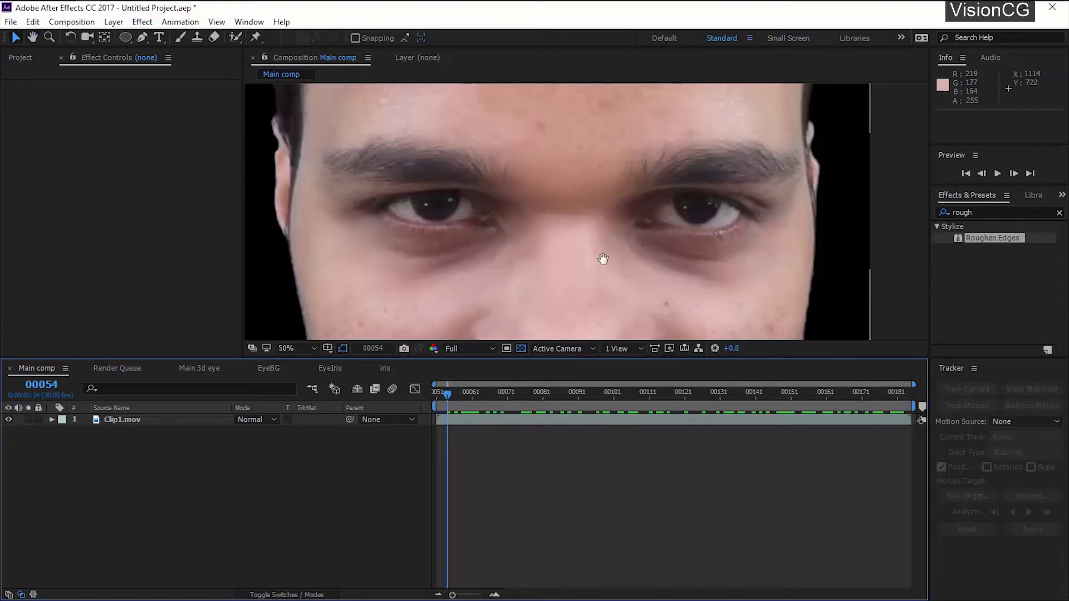
{"action": "left_click_drag", "start_coordinate": [604, 257], "coordinate": [520, 242]}
{"action": "key", "text": "v"}
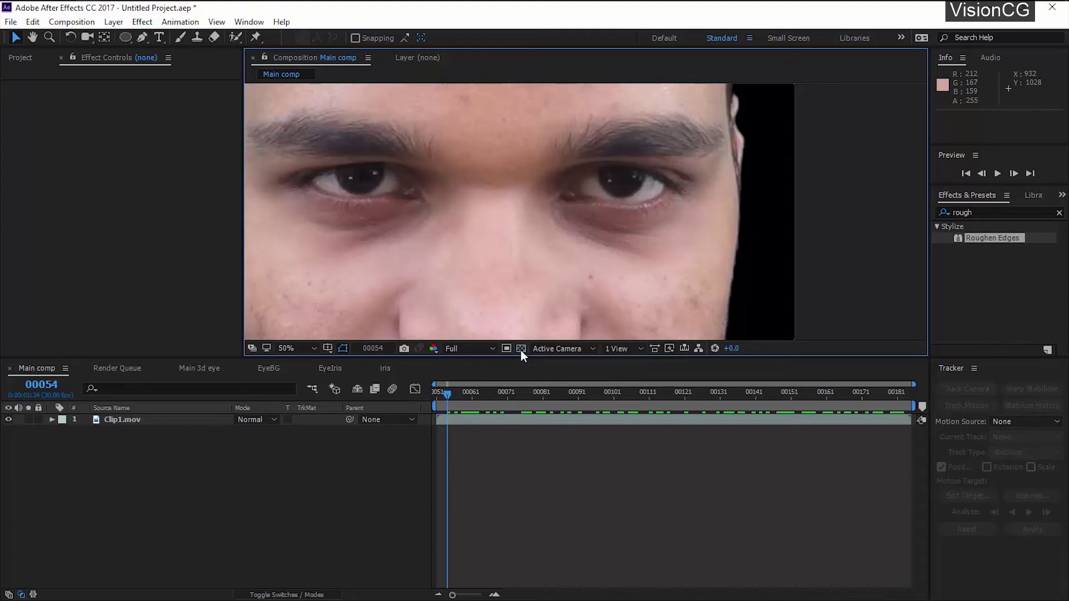
- Frame the eye nearest the black background at 100% magnification and clear the effects search
{"action": "key", "text": "h"}
{"action": "left_click_drag", "start_coordinate": [618, 199], "coordinate": [646, 238]}
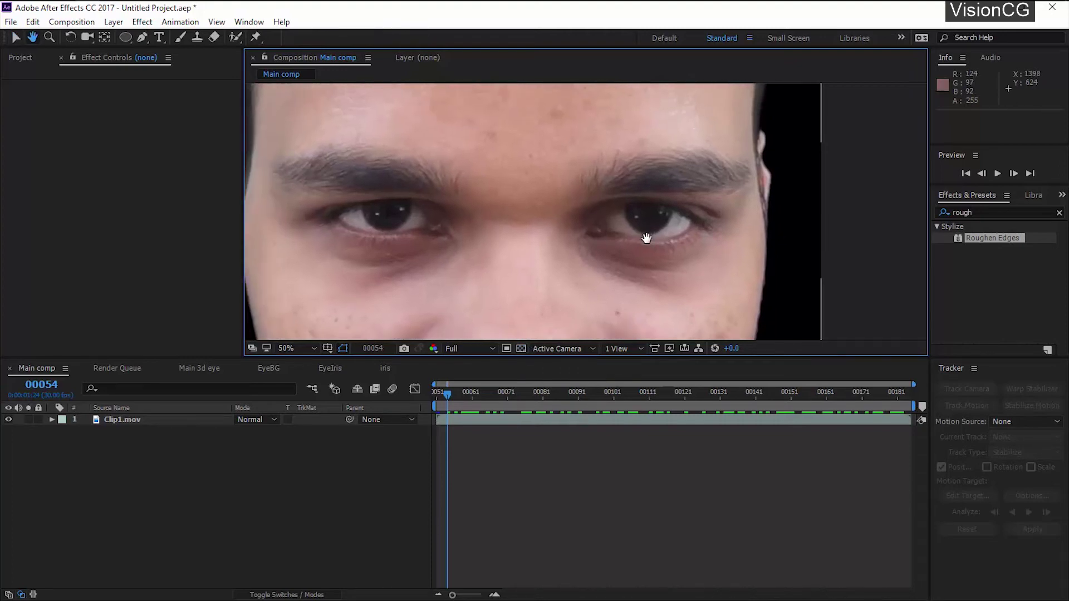
{"action": "key", "text": "v"}
{"action": "scroll", "coordinate": [644, 246], "scroll_direction": "up", "scroll_amount": 1}
{"action": "key", "text": "h"}
{"action": "left_click_drag", "start_coordinate": [712, 224], "coordinate": [566, 217]}
{"action": "key", "text": "v"}
{"action": "key", "text": "ctrl+5"}
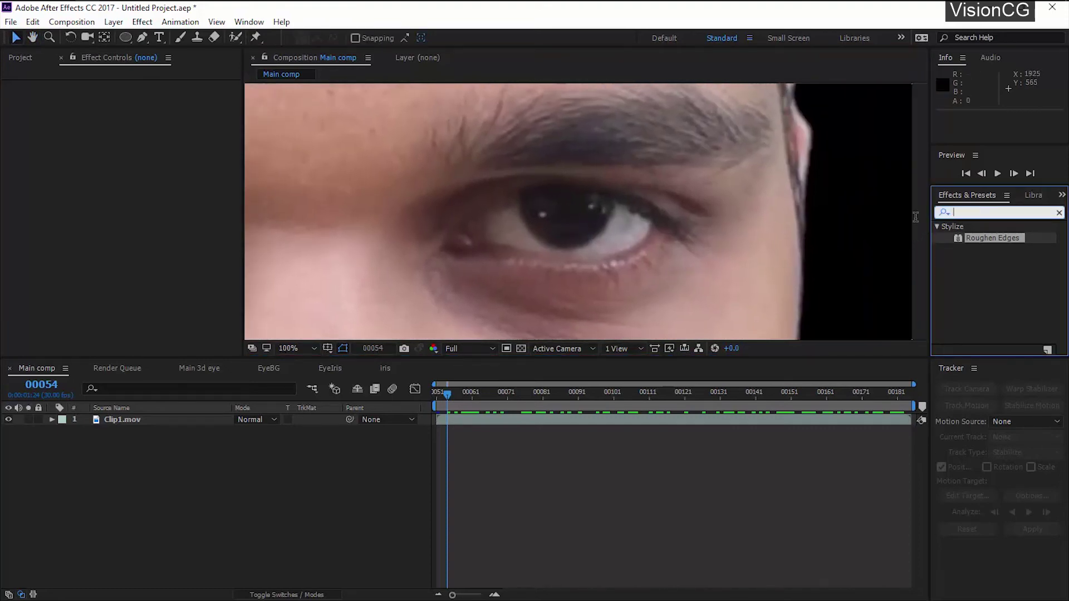
{"action": "key", "text": "BackSpace"}
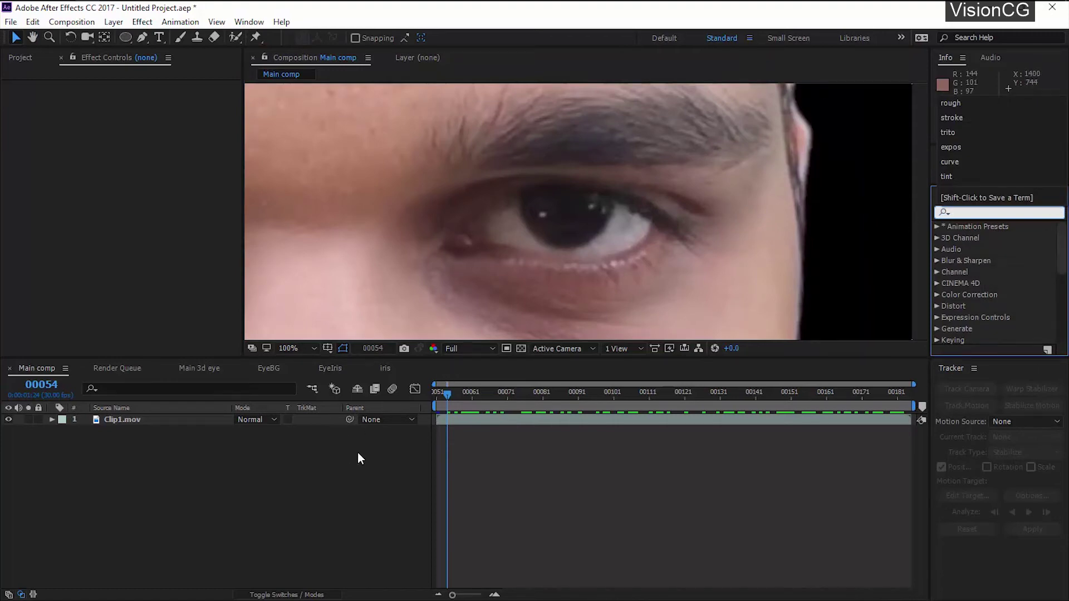
{"action": "left_click", "coordinate": [364, 453]}
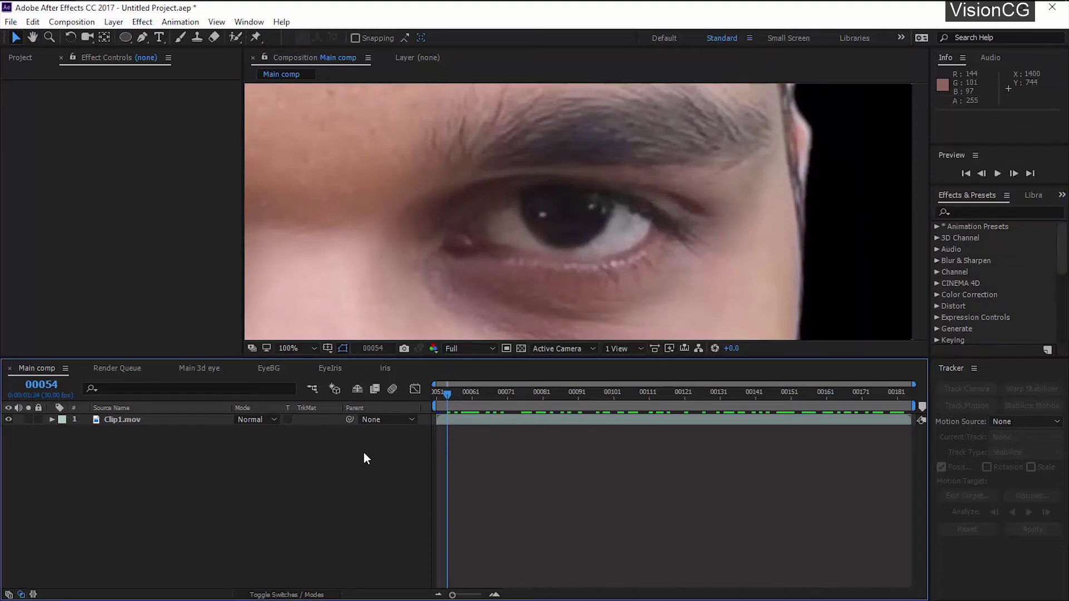
- Start a position motion track on Clip1.mov and place Track Point 1 on the inner eye corner at frame 184
{"action": "left_click", "coordinate": [141, 422]}
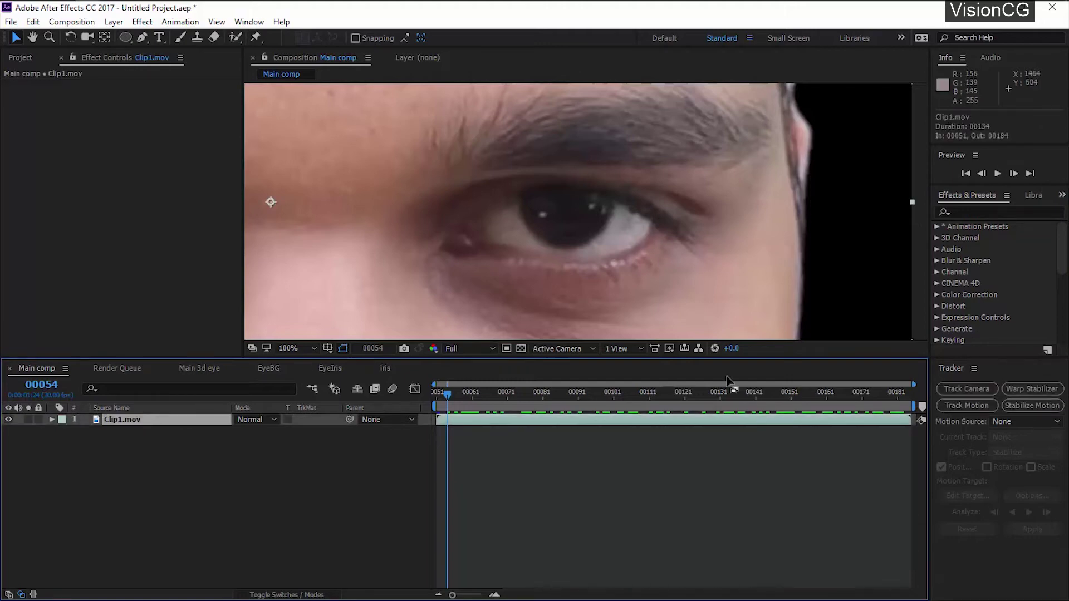
{"action": "left_click", "coordinate": [984, 408]}
{"action": "left_click_drag", "start_coordinate": [632, 183], "coordinate": [391, 179]}
{"action": "left_click_drag", "start_coordinate": [358, 168], "coordinate": [398, 127]}
{"action": "left_click_drag", "start_coordinate": [352, 173], "coordinate": [594, 172]}
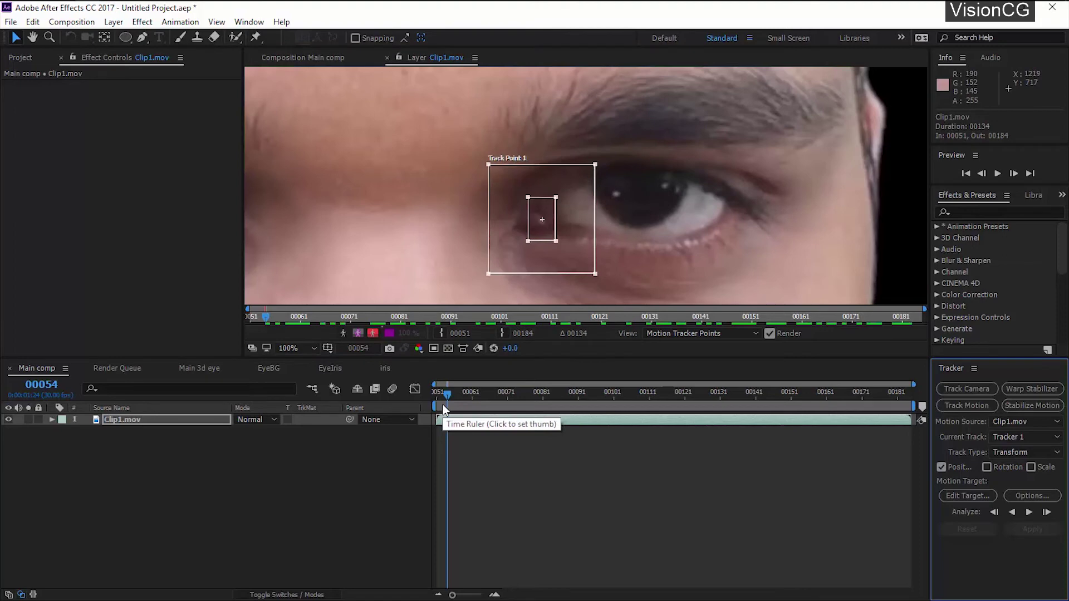
{"action": "key", "text": "End"}
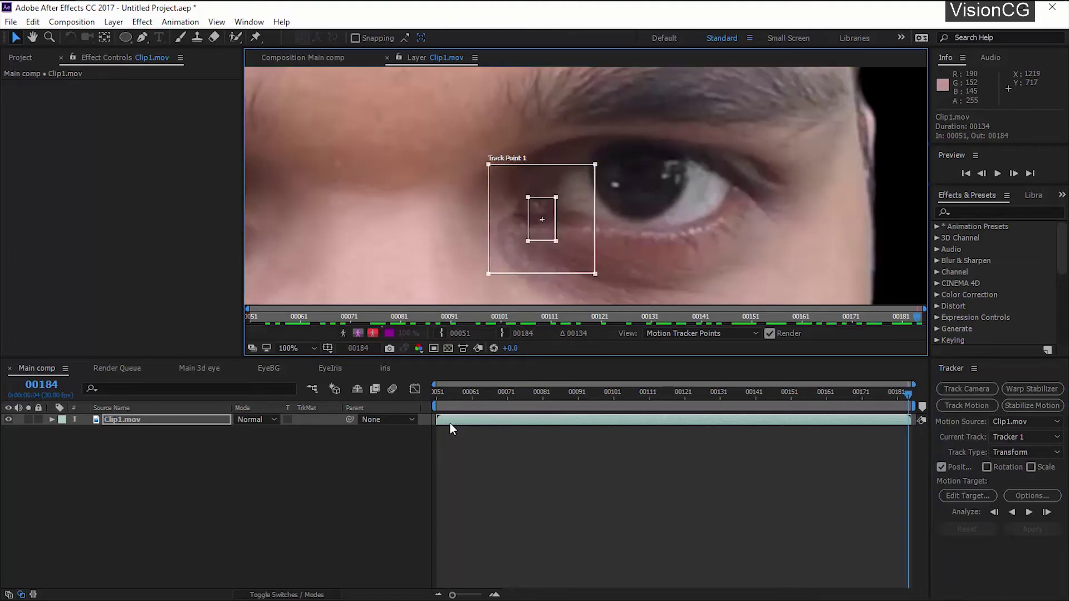
{"action": "left_click_drag", "start_coordinate": [540, 218], "coordinate": [544, 199]}
- Add a null object to Main comp and make it the tracker's motion target
{"action": "right_click", "coordinate": [212, 506]}
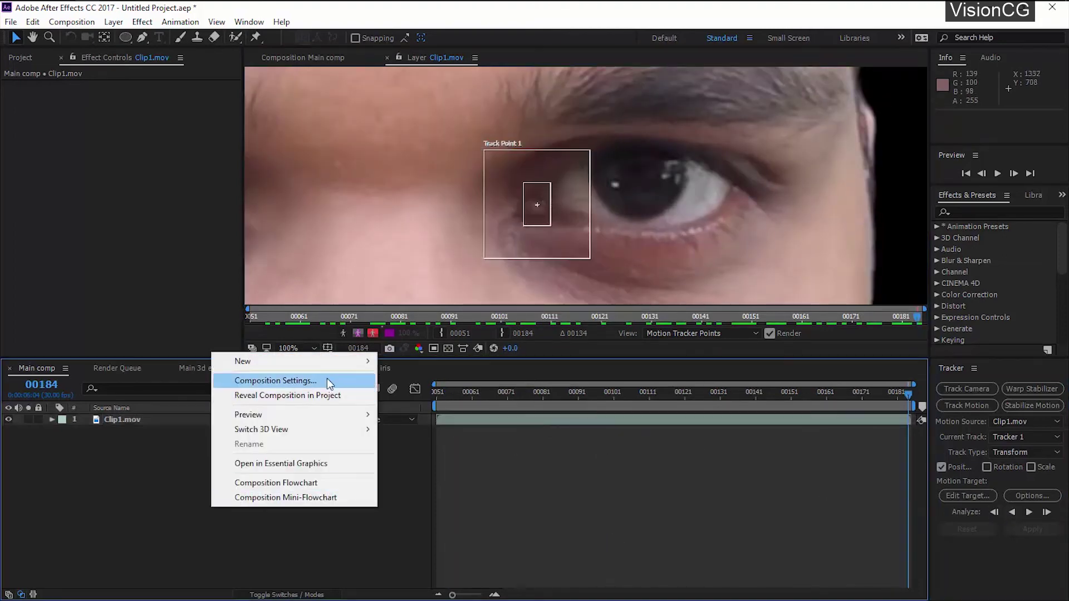
{"action": "mouse_move", "coordinate": [245, 362]}
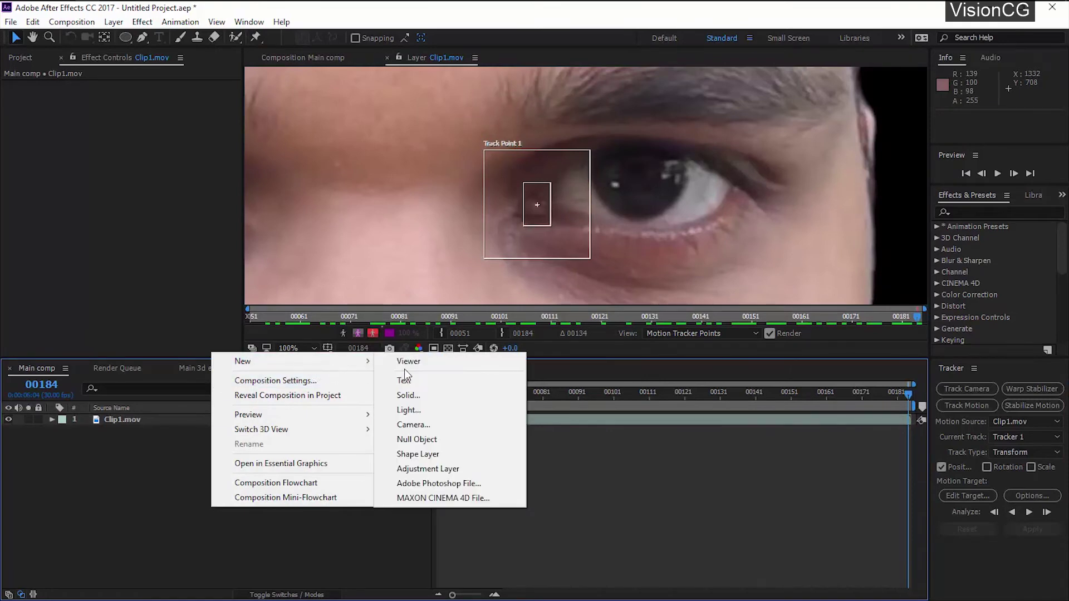
{"action": "left_click", "coordinate": [420, 440]}
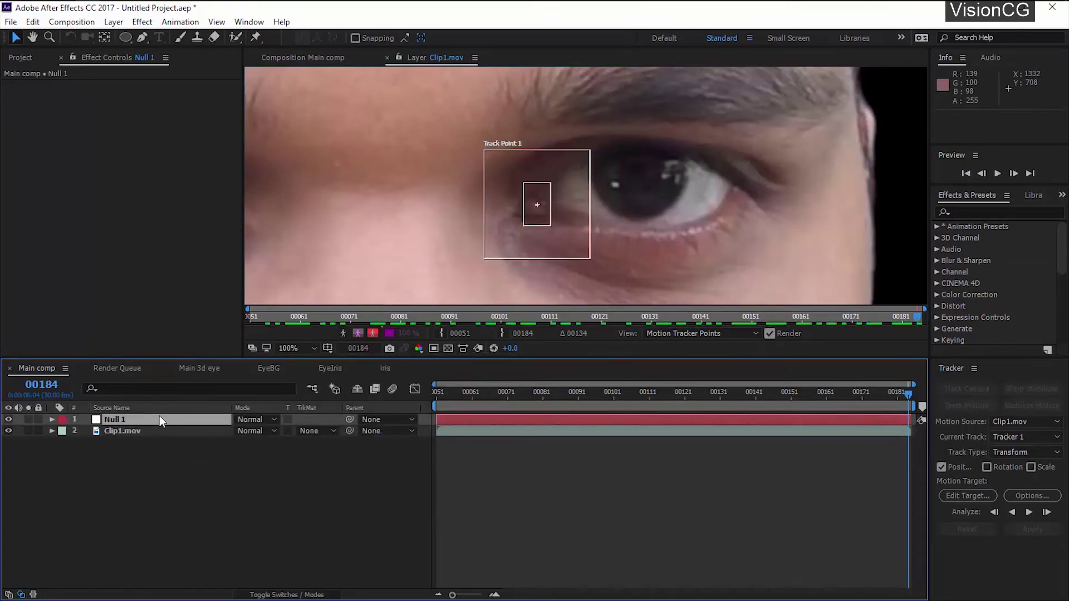
{"action": "left_click", "coordinate": [964, 495]}
{"action": "left_click", "coordinate": [784, 447]}
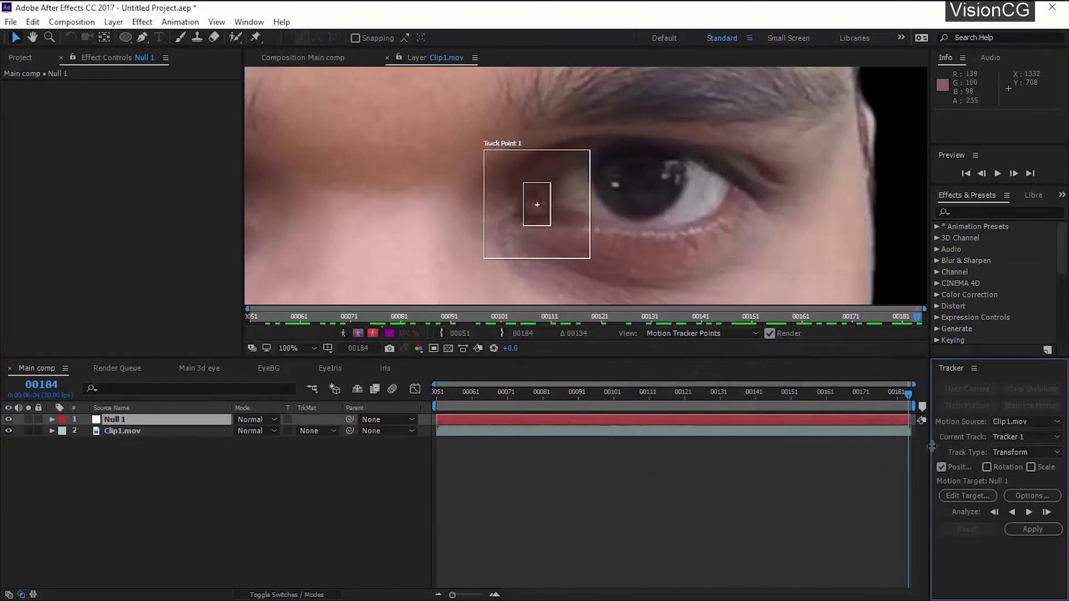
- Analyze the track backward to frame 51, apply it to Null 1 in X and Y, and reveal the null's keyframes
{"action": "left_click", "coordinate": [1013, 512]}
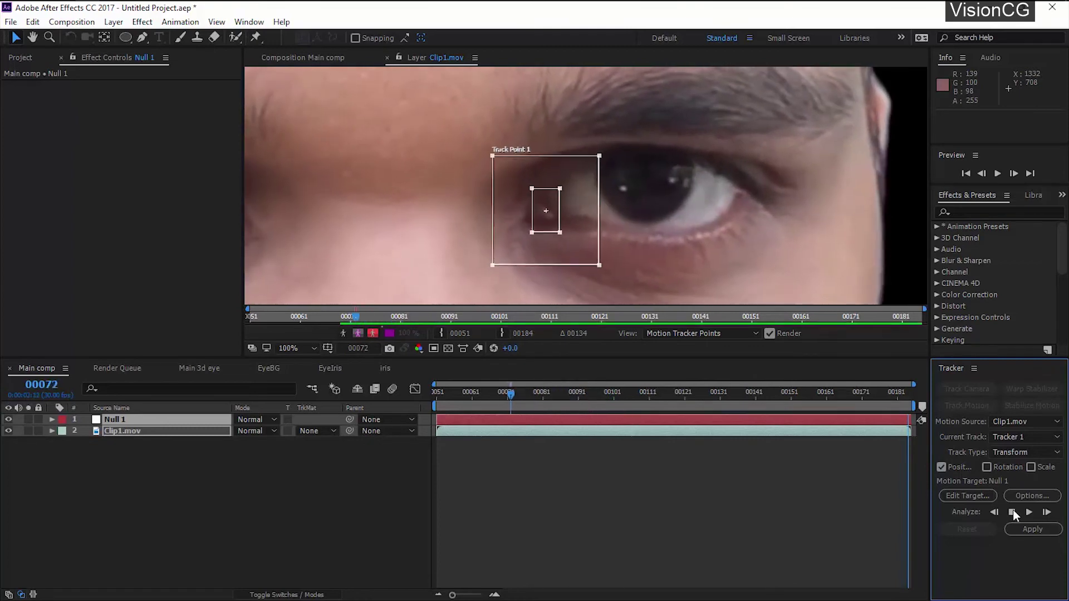
{"action": "left_click", "coordinate": [1023, 526]}
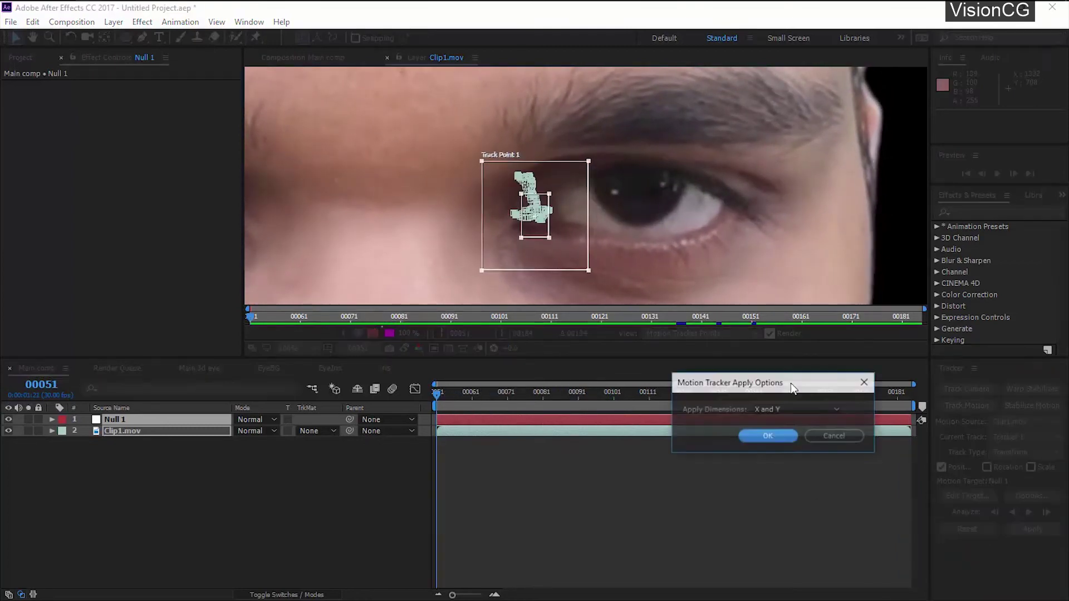
{"action": "left_click", "coordinate": [770, 434]}
{"action": "left_click", "coordinate": [104, 418]}
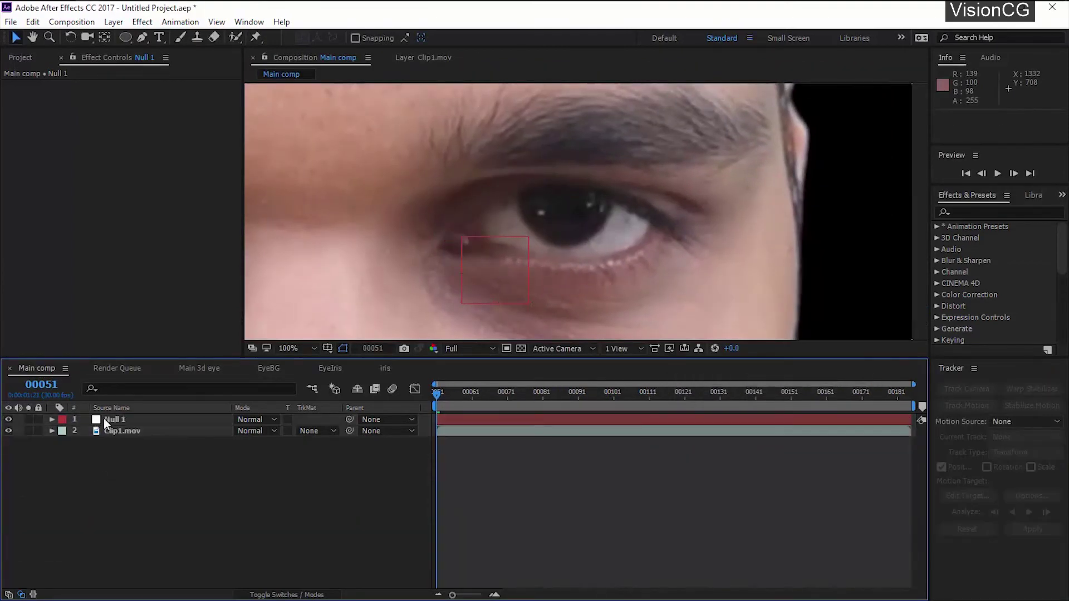
{"action": "key", "text": "u"}
- Create a new solid in Main comp, 300 pixels wide and 200 pixels high
{"action": "right_click", "coordinate": [249, 487]}
{"action": "left_click", "coordinate": [423, 359]}
{"action": "type", "text": "300"}
{"action": "key", "text": "Tab"}
{"action": "type", "text": "200"}
{"action": "key", "text": "Return"}
- Resize the new solid to 500 pixels wide and 250 pixels high
{"action": "key", "text": "ctrl+shift+y"}
{"action": "left_click", "coordinate": [230, 232]}
{"action": "type", "text": "500"}
{"action": "key", "text": "Tab"}
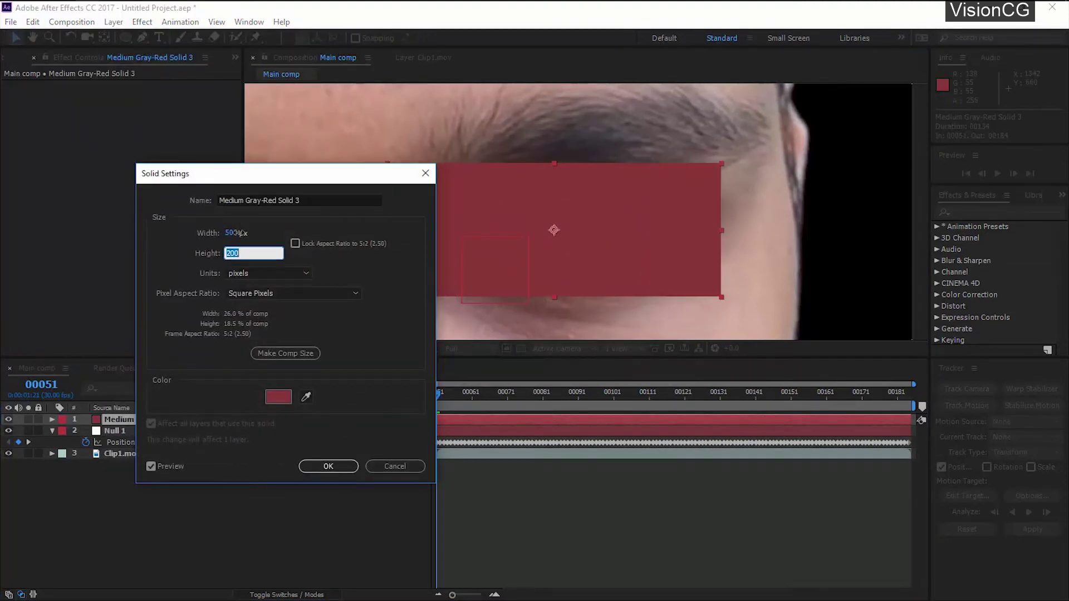
{"action": "key", "text": "Return"}
- Parent the solid to Null 1 and rename it eye mask
{"action": "left_click_drag", "start_coordinate": [349, 419], "coordinate": [119, 432]}
{"action": "right_click", "coordinate": [146, 420]}
{"action": "left_click", "coordinate": [179, 592]}
{"action": "type", "text": "eye mask"}
{"action": "key", "text": "Return"}
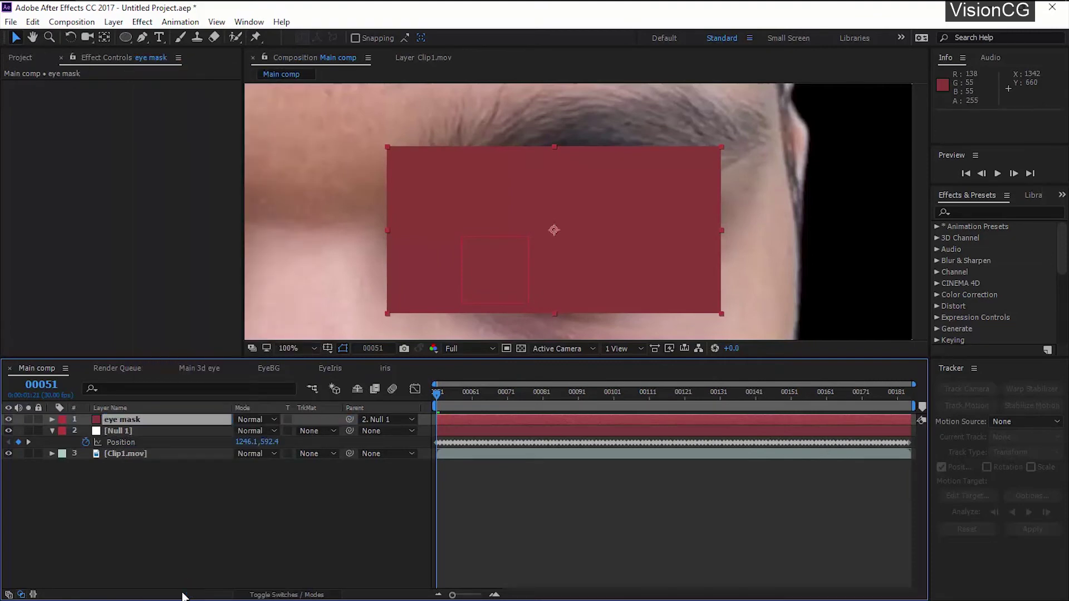
- Set the eye mask layer's opacity to 49% and stay at frame 51
{"action": "key", "text": "t"}
{"action": "left_click_drag", "start_coordinate": [241, 431], "coordinate": [212, 431]}
{"action": "mouse_move", "coordinate": [437, 395]}
{"action": "left_mouse_down"}
{"action": "mouse_move", "coordinate": [898, 393]}
{"action": "mouse_move", "coordinate": [436, 393]}
{"action": "left_mouse_up"}
- Draw a closed seven-point Pen mask on the eye mask layer around the visible eyeball
{"action": "key", "text": "g"}
{"action": "scroll", "coordinate": [456, 282], "scroll_direction": "up", "scroll_amount": 1}
{"action": "mouse_move", "coordinate": [437, 229]}
{"action": "left_mouse_down"}
{"action": "mouse_move", "coordinate": [429, 196]}
{"action": "mouse_move", "coordinate": [470, 218]}
{"action": "left_mouse_up"}
{"action": "left_click", "coordinate": [410, 205]}
{"action": "left_click_drag", "start_coordinate": [505, 151], "coordinate": [558, 143]}
{"action": "left_click_drag", "start_coordinate": [641, 151], "coordinate": [675, 166]}
{"action": "left_click_drag", "start_coordinate": [753, 205], "coordinate": [749, 219]}
{"action": "left_click_drag", "start_coordinate": [638, 290], "coordinate": [546, 297]}
{"action": "left_click_drag", "start_coordinate": [474, 273], "coordinate": [456, 267]}
{"action": "left_click_drag", "start_coordinate": [423, 265], "coordinate": [411, 263]}
{"action": "left_click_drag", "start_coordinate": [409, 206], "coordinate": [437, 181]}
- Refine the mask's corner points and upper lid curve to follow the eyelids at frame 51
{"action": "left_click_drag", "start_coordinate": [410, 263], "coordinate": [406, 260]}
{"action": "left_click_drag", "start_coordinate": [753, 204], "coordinate": [752, 214]}
{"action": "left_click", "coordinate": [641, 151]}
{"action": "left_click_drag", "start_coordinate": [603, 134], "coordinate": [589, 136]}
{"action": "left_click_drag", "start_coordinate": [752, 214], "coordinate": [757, 213]}
- Start Mask Path keyframes for Mask 1 at frame 51 and reshape its upper lid edge shortly before frame 65
{"action": "left_click", "coordinate": [130, 421]}
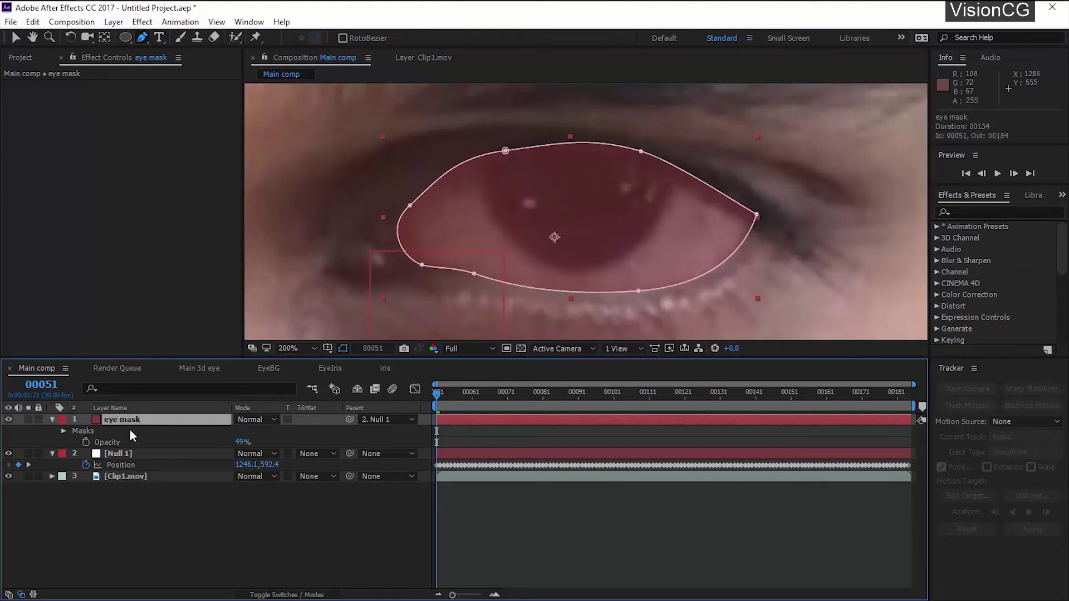
{"action": "left_click", "coordinate": [64, 431]}
{"action": "left_click", "coordinate": [106, 441]}
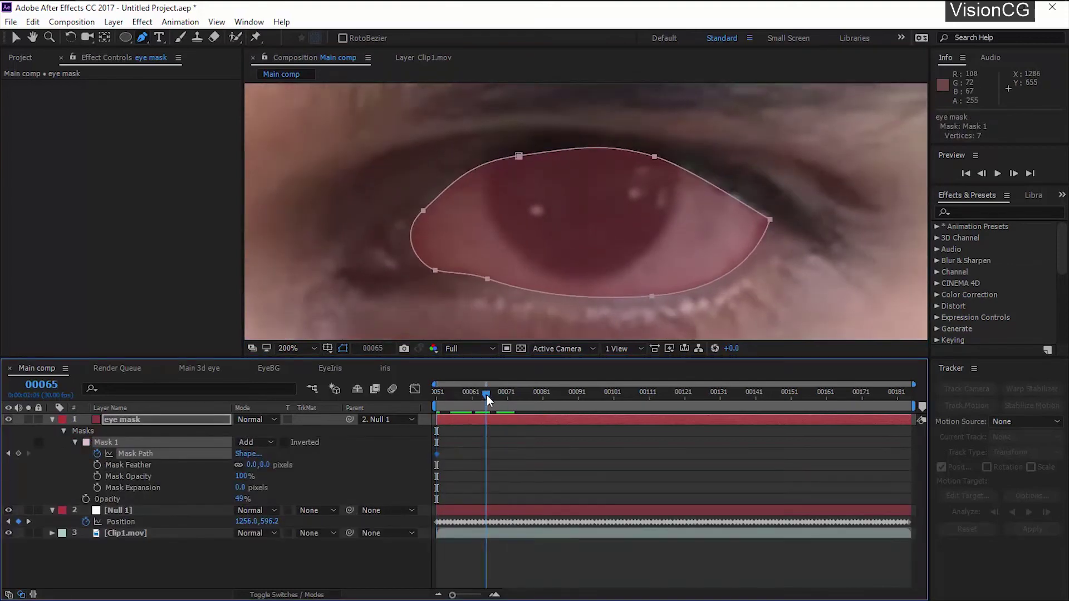
{"action": "left_click_drag", "start_coordinate": [486, 395], "coordinate": [483, 395]}
{"action": "key", "text": "v"}
{"action": "left_click", "coordinate": [654, 157]}
{"action": "left_click_drag", "start_coordinate": [594, 150], "coordinate": [590, 142]}
- Keyframe the mask's shape further along the clip, including frame 161, to follow the moving eyelids
{"action": "left_click_drag", "start_coordinate": [483, 396], "coordinate": [535, 407]}
{"action": "left_click_drag", "start_coordinate": [659, 131], "coordinate": [658, 120]}
{"action": "left_click_drag", "start_coordinate": [430, 188], "coordinate": [412, 191]}
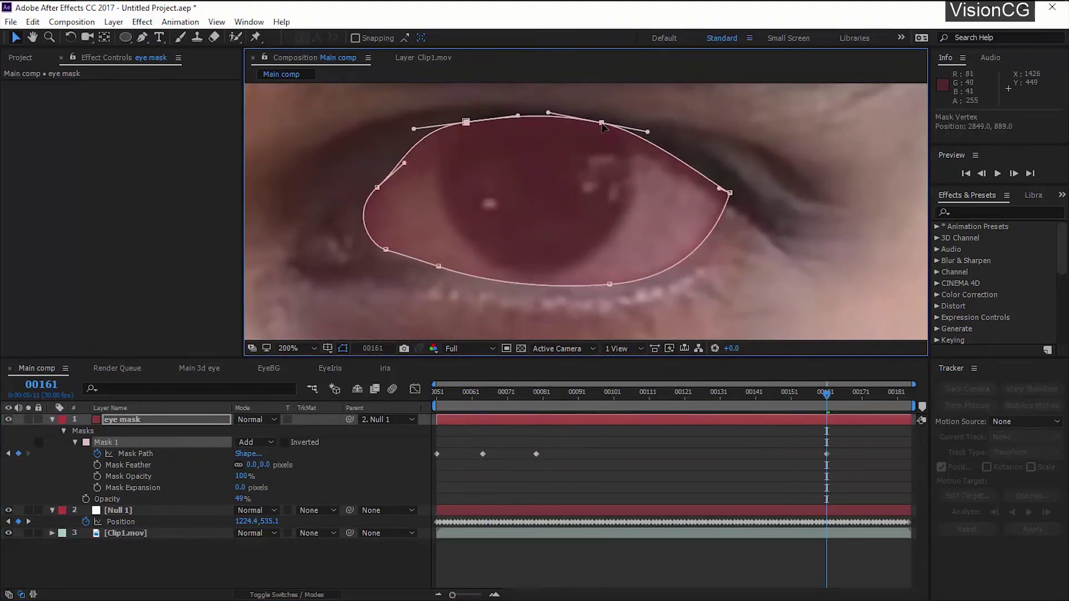
{"action": "left_click_drag", "start_coordinate": [384, 245], "coordinate": [391, 255]}
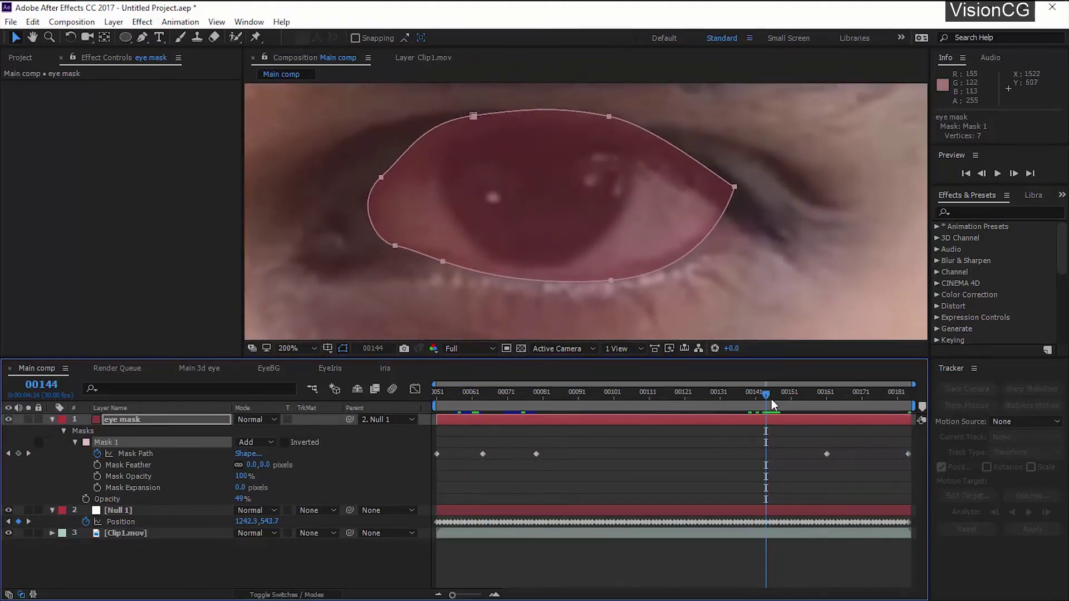
- Keyframe corrected mask shapes between the existing keys, including frame 125, to match the eyelids
{"action": "left_click_drag", "start_coordinate": [769, 393], "coordinate": [810, 398]}
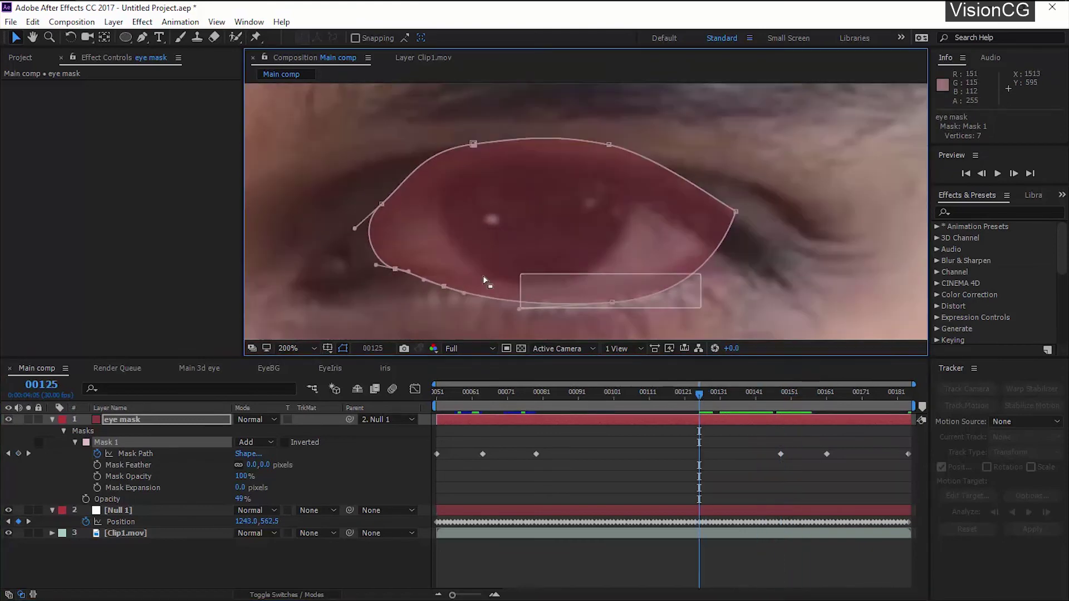
{"action": "left_click_drag", "start_coordinate": [490, 270], "coordinate": [632, 305]}
{"action": "left_click_drag", "start_coordinate": [351, 167], "coordinate": [406, 267]}
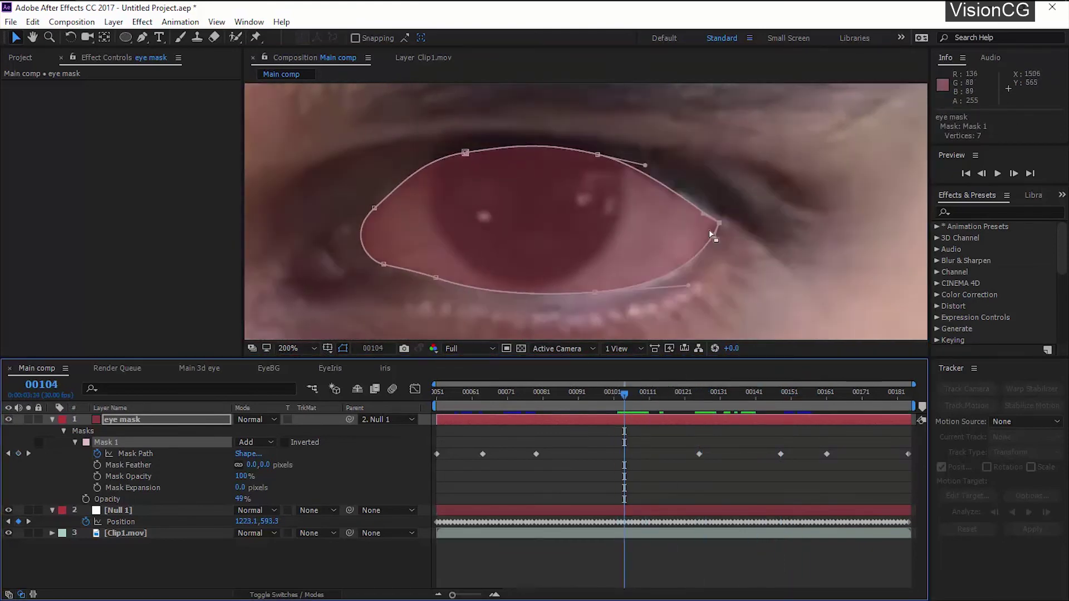
{"action": "left_click_drag", "start_coordinate": [640, 261], "coordinate": [632, 246]}
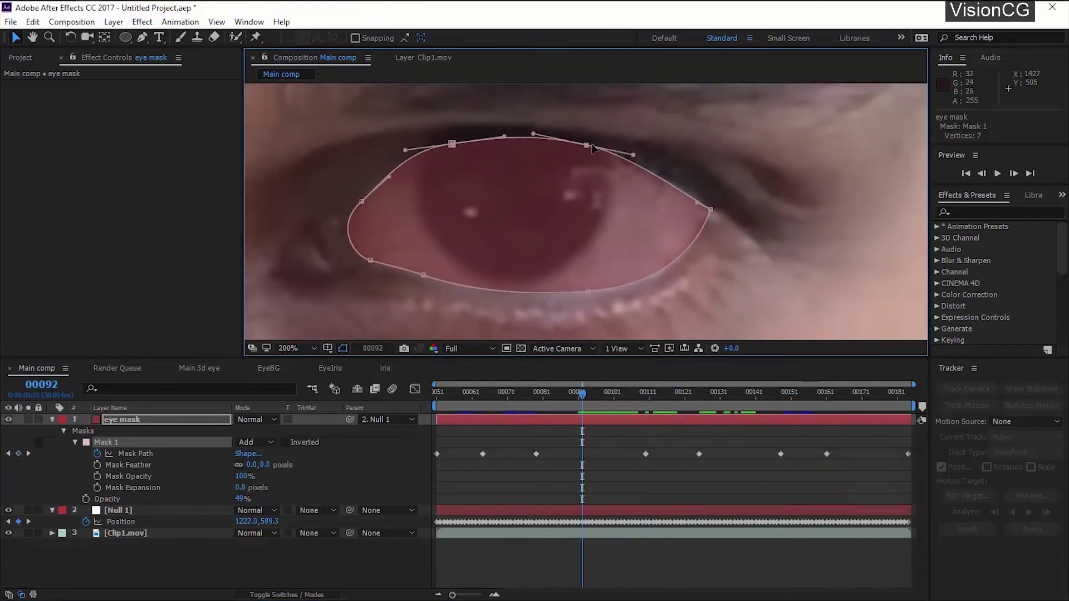
- Raise the mask's upper lid edge at frame 92, correct the shape nearby, and return to the first frame
{"action": "left_click_drag", "start_coordinate": [593, 148], "coordinate": [585, 146]}
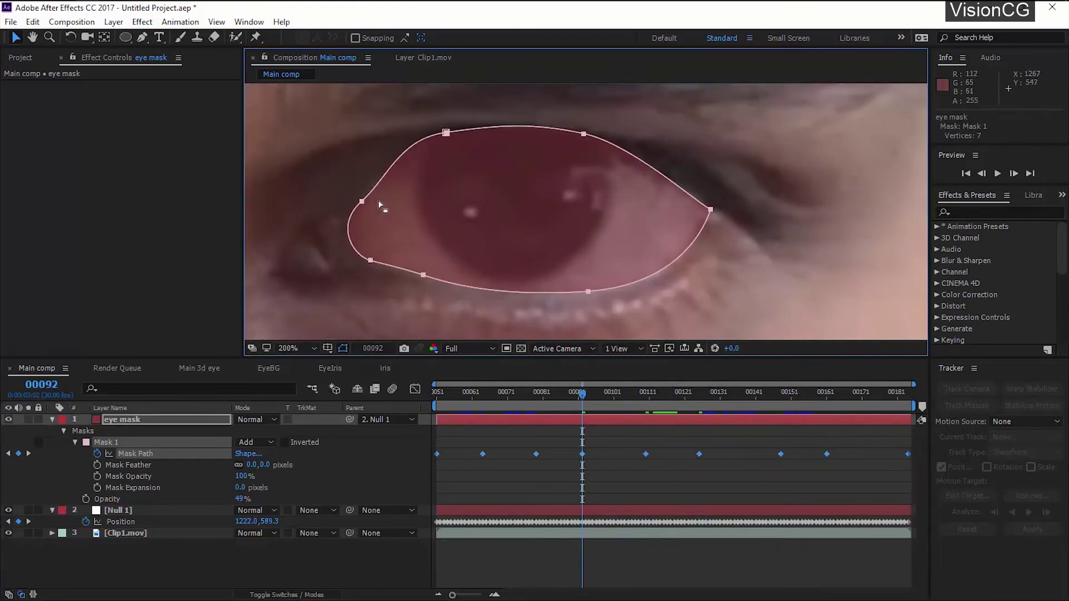
{"action": "left_click_drag", "start_coordinate": [379, 200], "coordinate": [591, 269]}
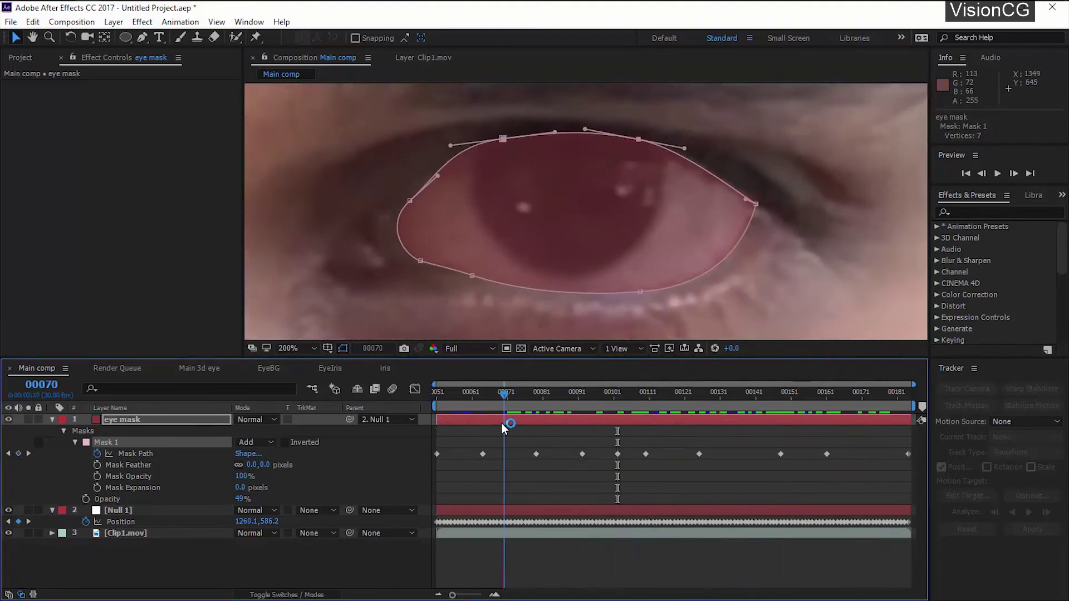
{"action": "key", "text": "Home"}
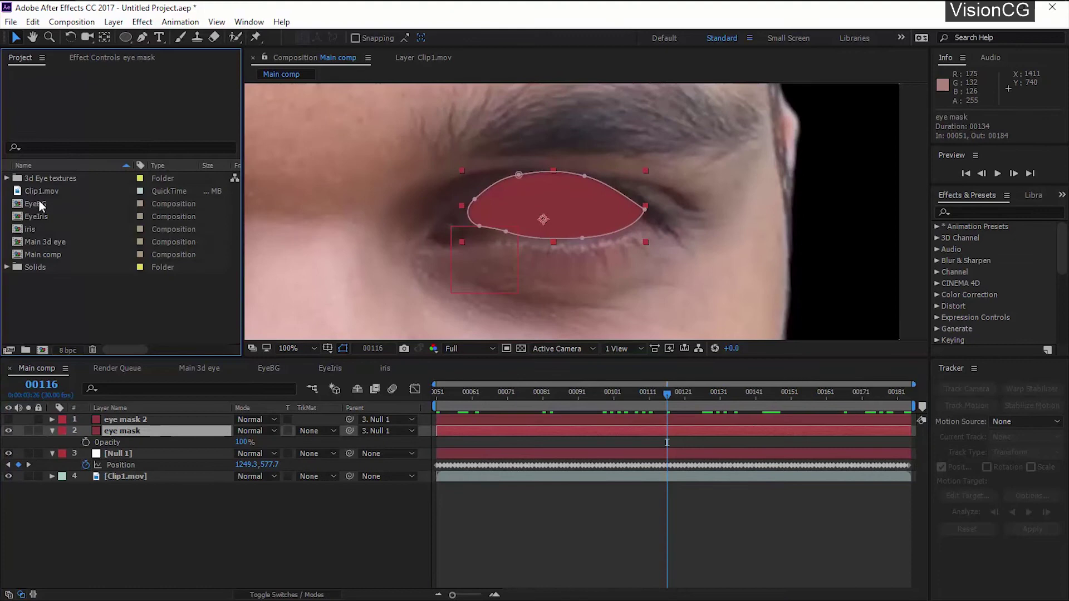
- Add Main 3d eye below eye mask and align it over the real iris at 47% opacity and 103.1% scale
{"action": "left_click_drag", "start_coordinate": [45, 241], "coordinate": [119, 433]}
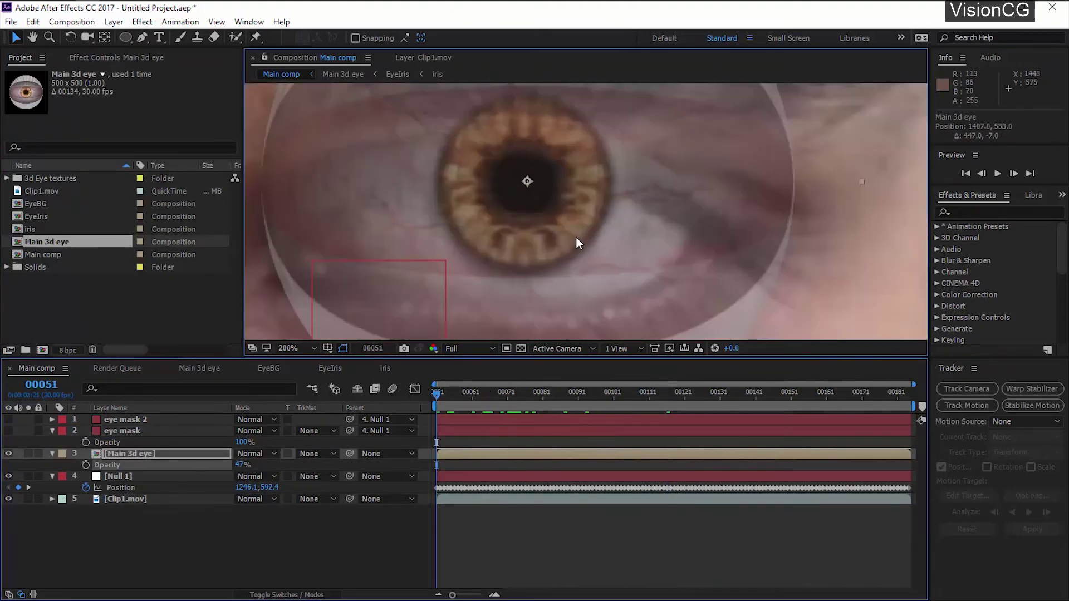
{"action": "left_click_drag", "start_coordinate": [575, 236], "coordinate": [571, 252]}
{"action": "key", "text": "s"}
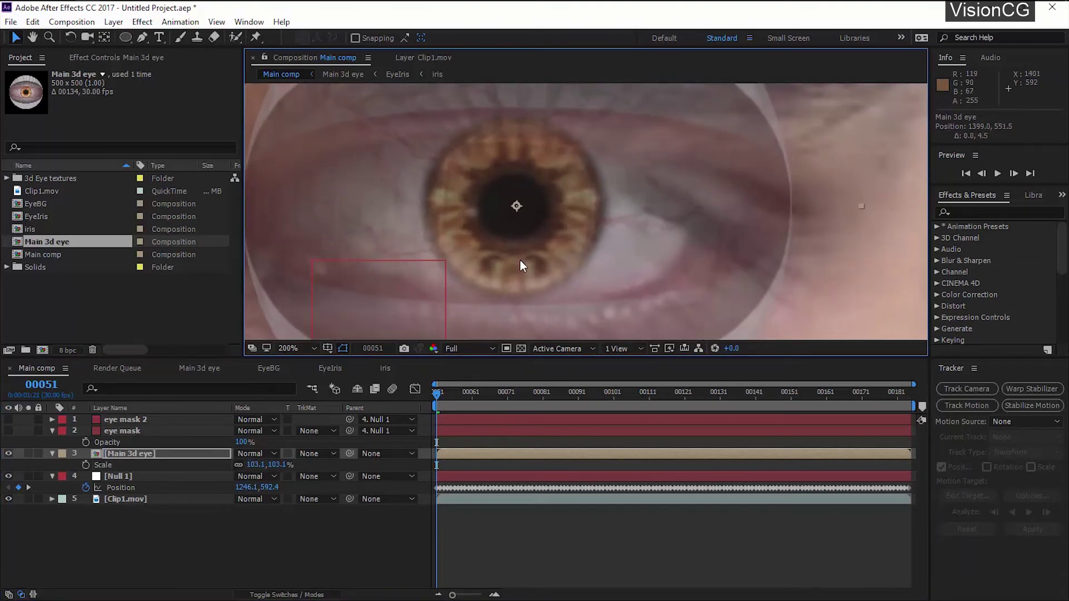
{"action": "key", "text": "comma"}
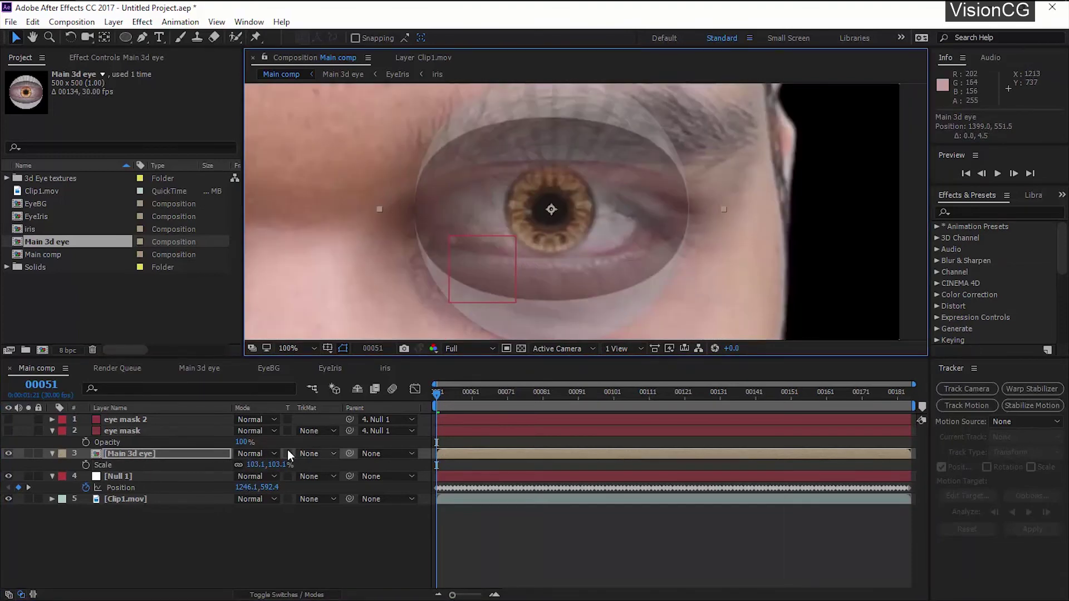
- Parent Main 3d eye to Null 1 and set its track matte to Alpha Matte "eye mask"
{"action": "left_click_drag", "start_coordinate": [350, 453], "coordinate": [120, 477]}
{"action": "left_click", "coordinate": [8, 431]}
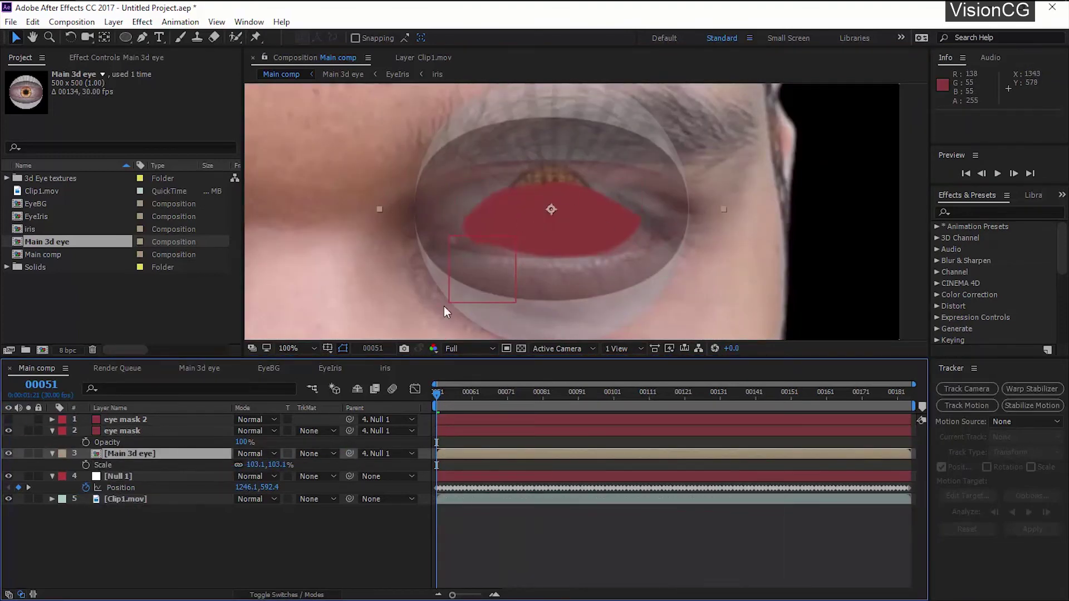
{"action": "left_click", "coordinate": [320, 456]}
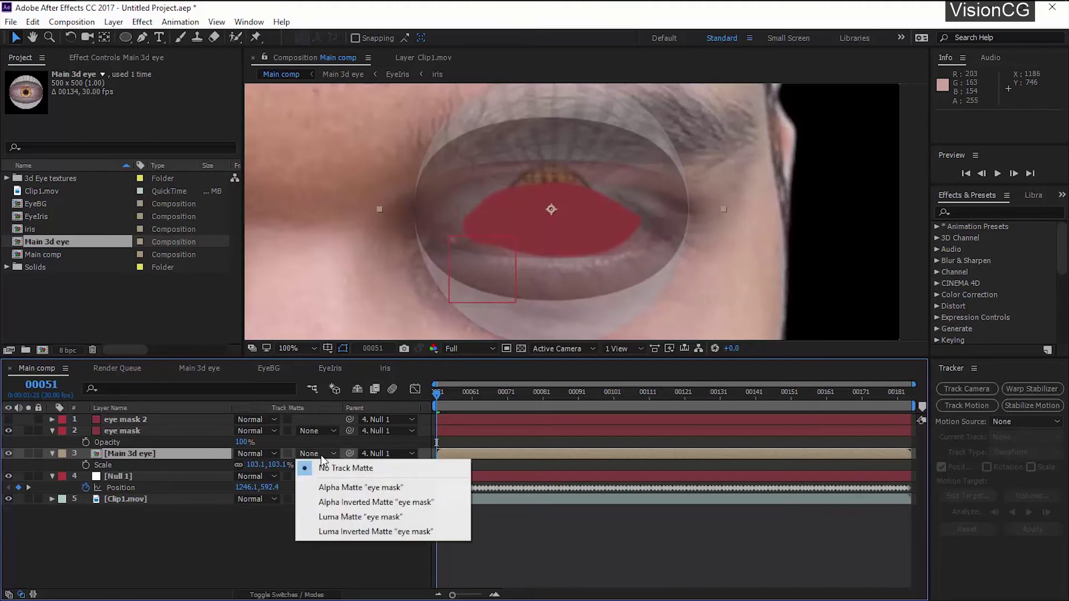
{"action": "left_click", "coordinate": [356, 492]}
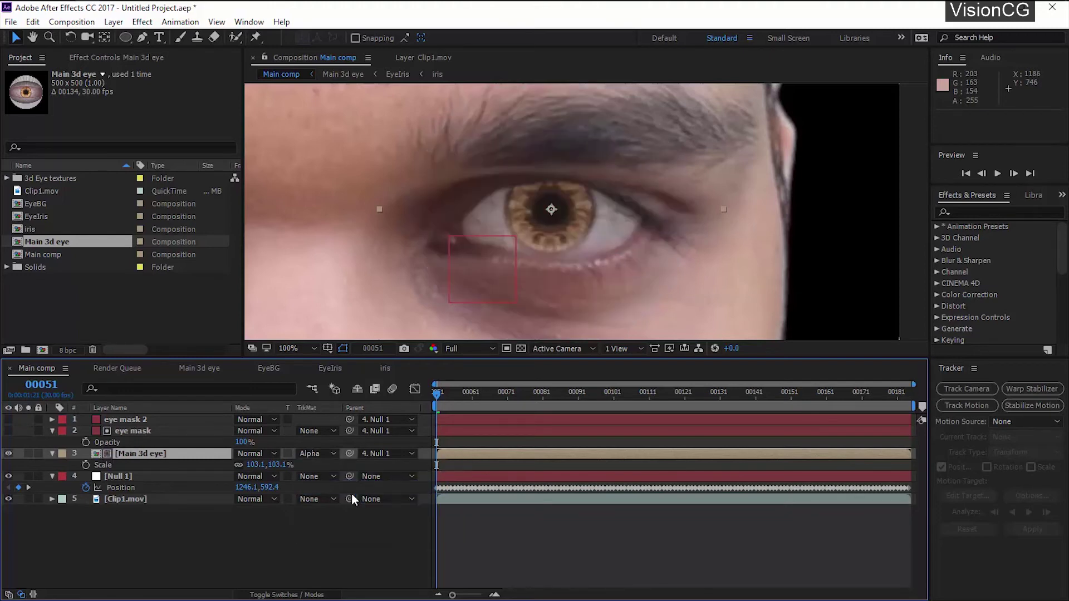
- Set the Main 3d eye layer's opacity to 100% and check the composite along the timeline
{"action": "left_click_drag", "start_coordinate": [629, 389], "coordinate": [811, 405]}
{"action": "key", "text": "t"}
{"action": "left_click_drag", "start_coordinate": [242, 465], "coordinate": [279, 465]}
{"action": "left_click_drag", "start_coordinate": [810, 402], "coordinate": [908, 399]}
- Adjust the edge settings of the eye mask layer's mask and check the result back to frame 65
{"action": "left_click", "coordinate": [200, 431]}
{"action": "key", "text": "m"}
{"action": "key", "text": "m"}
{"action": "left_click_drag", "start_coordinate": [240, 487], "coordinate": [251, 465]}
{"action": "key", "text": "F2"}
{"action": "left_click_drag", "start_coordinate": [834, 393], "coordinate": [486, 397]}
- Collapse the eye mask layer's properties, then show and select eye mask 2
{"action": "left_click", "coordinate": [51, 431]}
{"action": "left_click", "coordinate": [51, 431]}
{"action": "left_click", "coordinate": [9, 419]}
{"action": "left_click", "coordinate": [140, 419]}
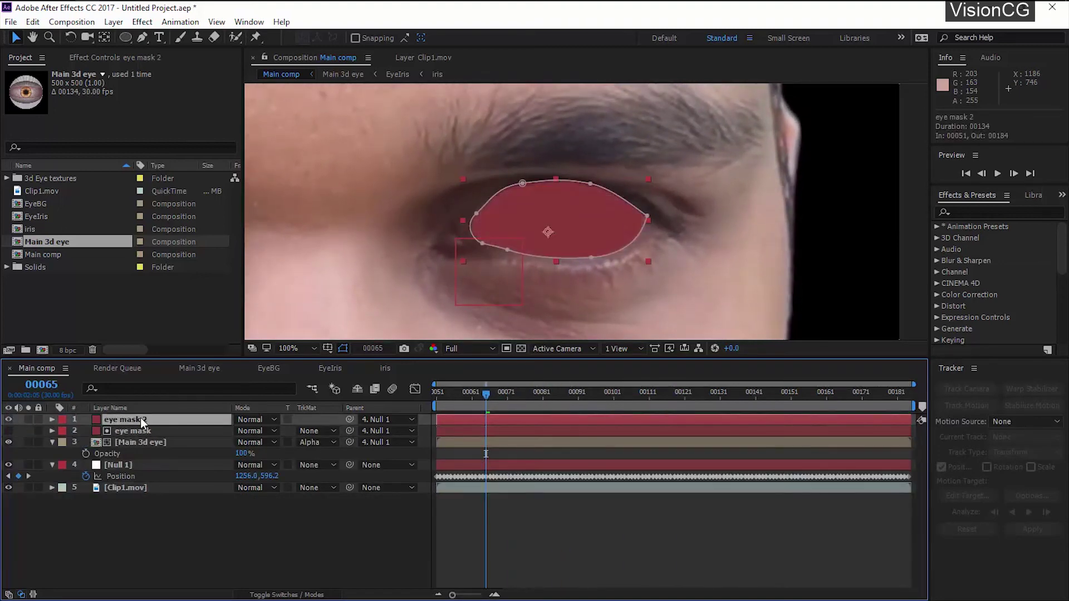
{"action": "left_click", "coordinate": [114, 22]}
{"action": "left_click", "coordinate": [172, 56]}
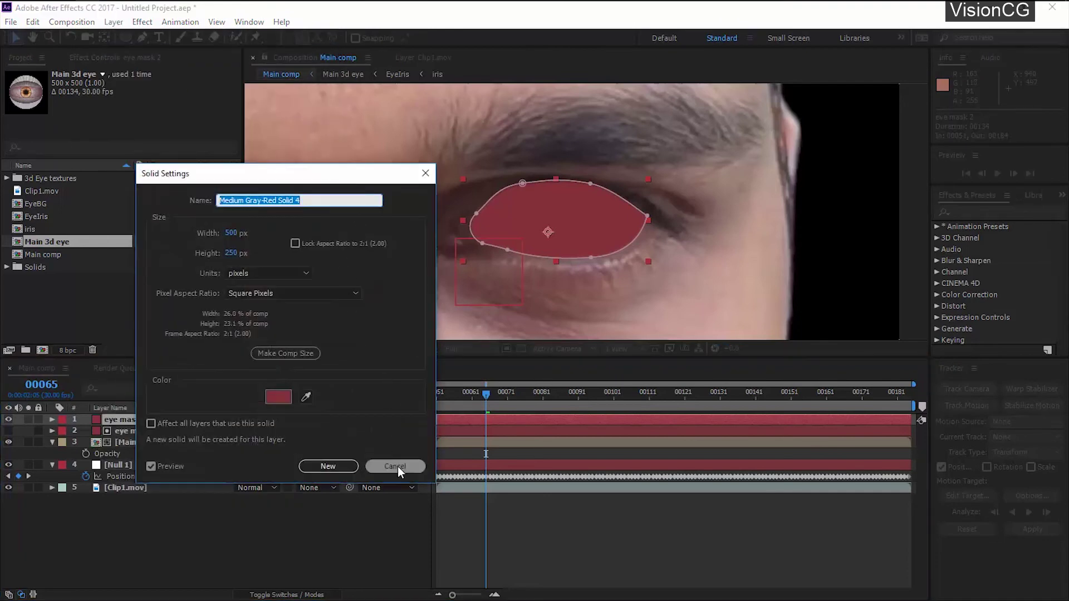
{"action": "left_click", "coordinate": [397, 466]}
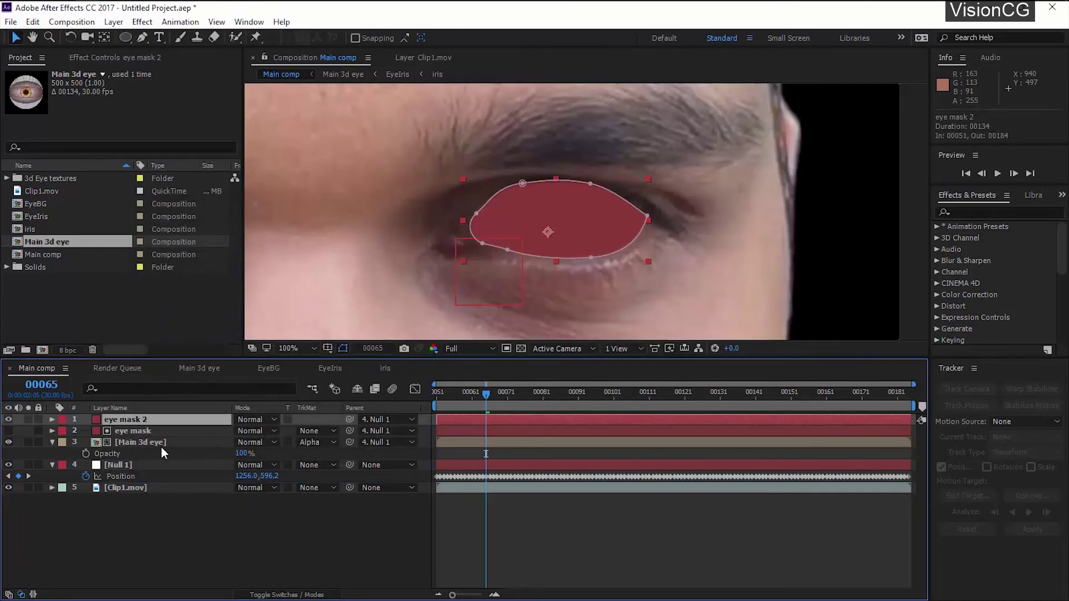
- Recolour the eye mask 2 solid with a dark tone sampled from the footage at the outer edge of the eye
{"action": "left_click", "coordinate": [114, 22]}
{"action": "left_click", "coordinate": [172, 54]}
{"action": "left_click", "coordinate": [305, 397]}
{"action": "left_click", "coordinate": [647, 208]}
{"action": "left_click", "coordinate": [328, 466]}
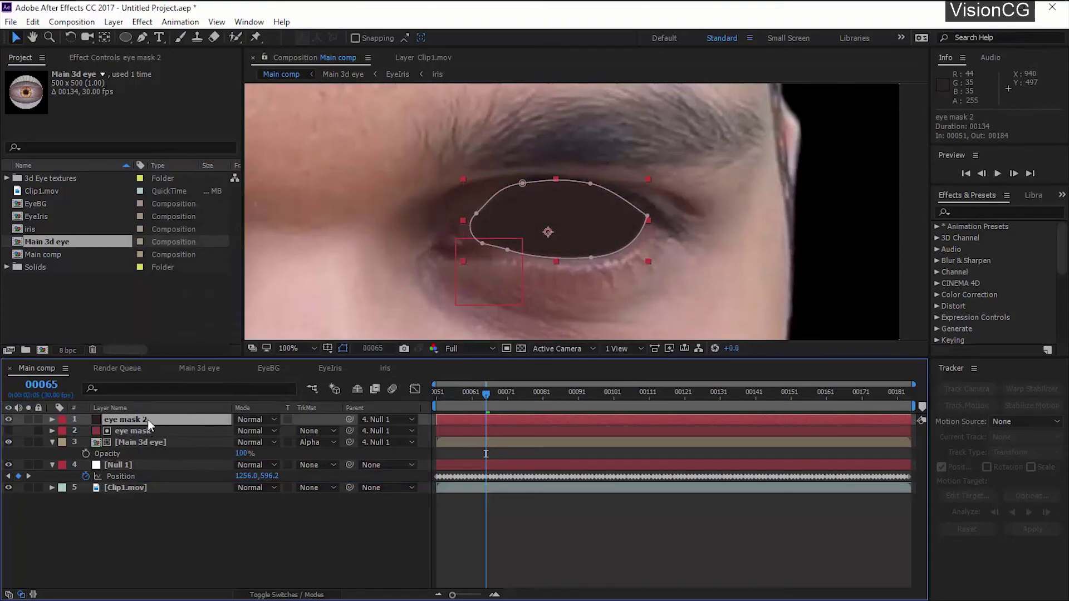
- Duplicate Mask 1 on eye mask 2 and set the copy, Mask 2, to Subtract
{"action": "key", "text": "m"}
{"action": "key", "text": "m"}
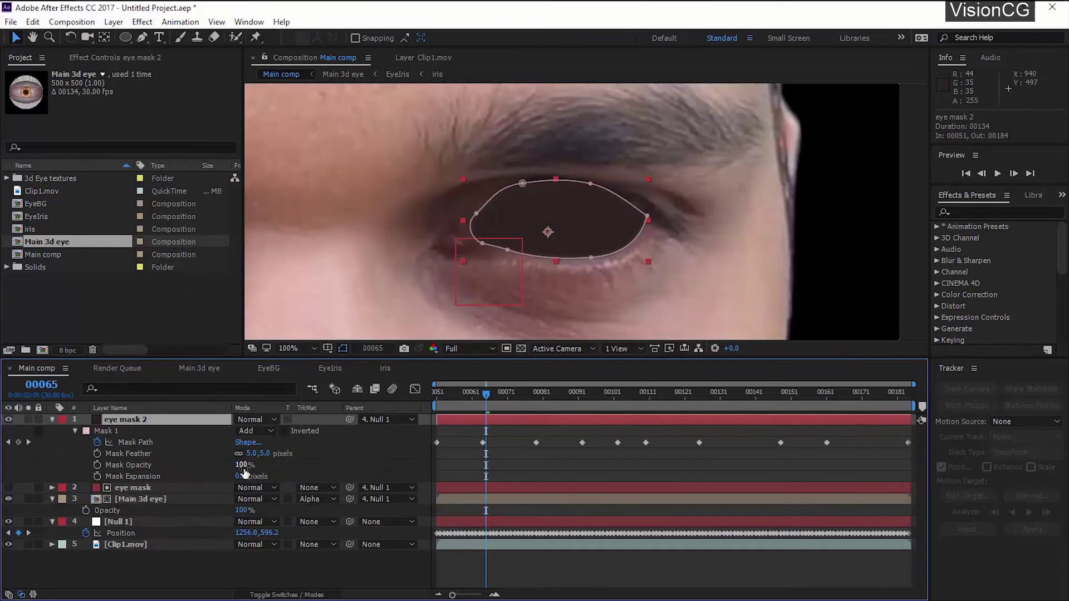
{"action": "left_click", "coordinate": [240, 475]}
{"action": "key", "text": "ctrl+z"}
{"action": "left_click", "coordinate": [132, 429]}
{"action": "key", "text": "ctrl+d"}
{"action": "key", "text": "s"}
{"action": "left_click", "coordinate": [75, 499]}
{"action": "key", "text": "F2"}
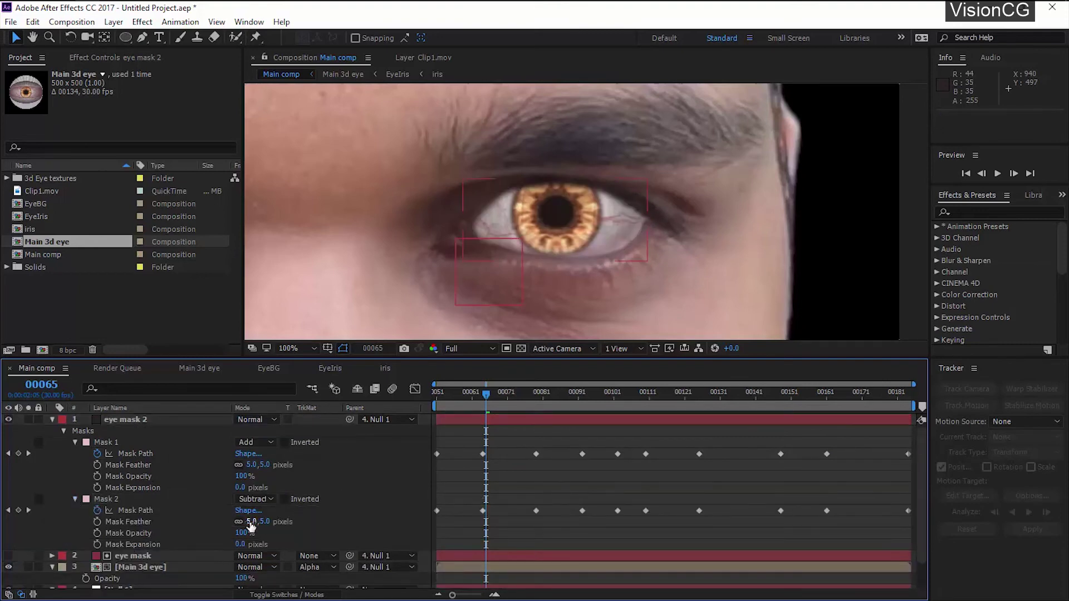
- Set Mask 1 to 19 px feather and 5 px expansion, and Mask 2 to 35 px feather and -8 px expansion
{"action": "mouse_move", "coordinate": [242, 545]}
{"action": "left_mouse_down"}
{"action": "mouse_move", "coordinate": [224, 546]}
{"action": "mouse_move", "coordinate": [235, 545]}
{"action": "left_mouse_up"}
{"action": "left_click_drag", "start_coordinate": [242, 488], "coordinate": [258, 465]}
{"action": "left_click_drag", "start_coordinate": [251, 522], "coordinate": [267, 522]}
{"action": "left_click", "coordinate": [326, 493]}
- Resample the eye mask 2 solid's colour from the shadow beside the eye, fine-tune it, and check the result at frame 68
{"action": "left_click", "coordinate": [167, 419]}
{"action": "key", "text": "ctrl+shift+y"}
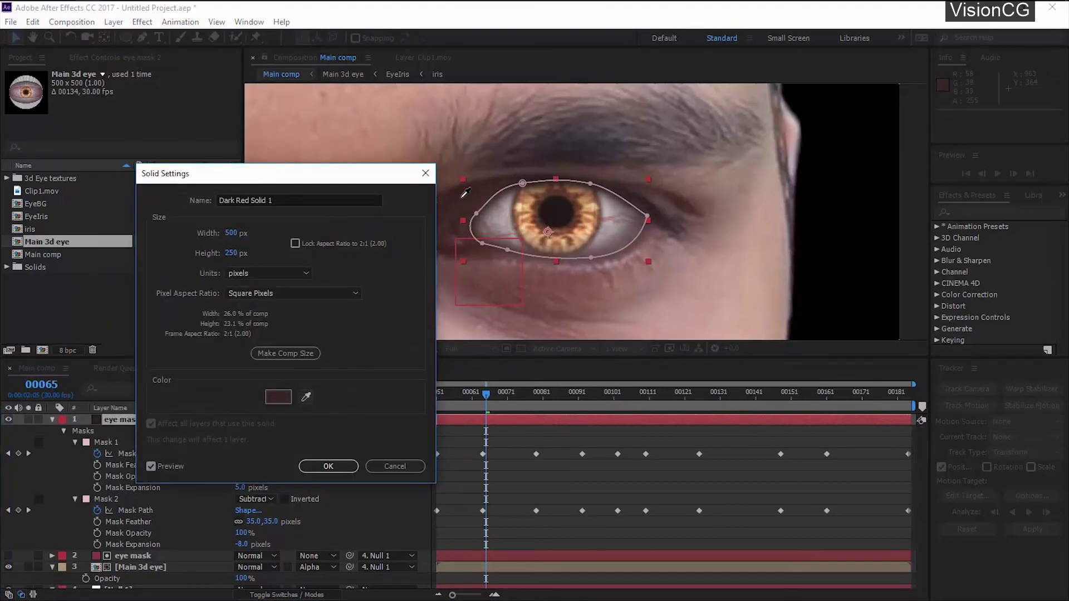
{"action": "left_click", "coordinate": [445, 223]}
{"action": "left_click", "coordinate": [278, 397]}
{"action": "left_click_drag", "start_coordinate": [260, 358], "coordinate": [265, 356]}
{"action": "left_click", "coordinate": [448, 214]}
{"action": "left_click", "coordinate": [328, 467]}
{"action": "left_click", "coordinate": [334, 488]}
{"action": "left_click_drag", "start_coordinate": [486, 395], "coordinate": [496, 395]}
{"action": "left_click", "coordinate": [167, 419]}
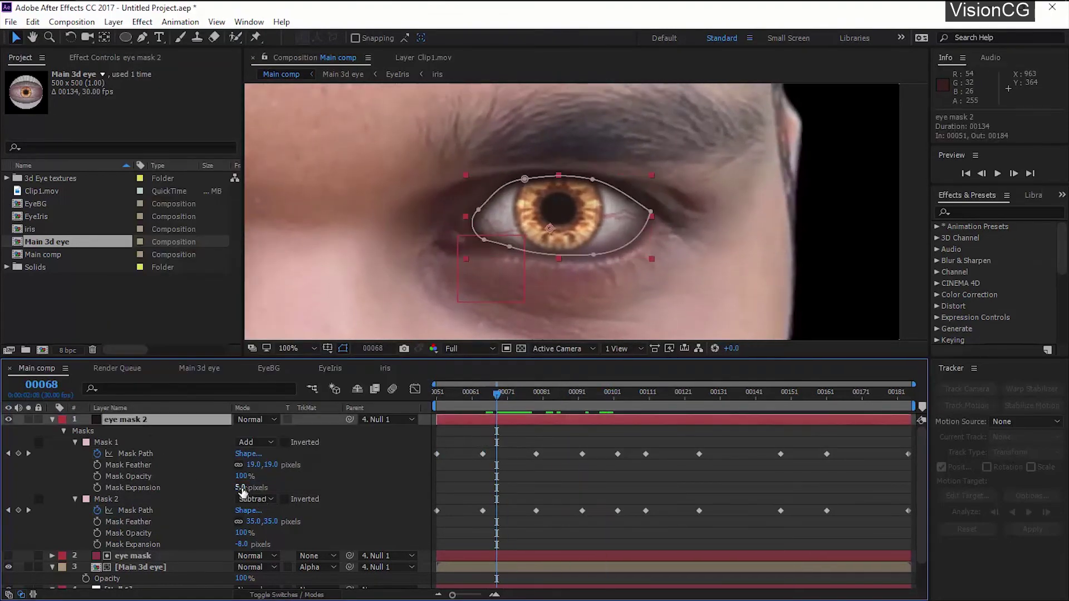
- Readjust the expansion and increase the feather of Mask 1 on eye mask 2, and collapse the layer's properties
{"action": "left_click_drag", "start_coordinate": [241, 487], "coordinate": [179, 480]}
{"action": "left_click_drag", "start_coordinate": [240, 488], "coordinate": [225, 488]}
{"action": "left_click_drag", "start_coordinate": [250, 465], "coordinate": [277, 464]}
{"action": "left_click", "coordinate": [511, 305]}
{"action": "left_click", "coordinate": [167, 419]}
{"action": "key", "text": "u"}
- Create a new dark 500 x 250 px solid above the other layers and set its opacity to 37%
{"action": "left_click", "coordinate": [161, 509]}
{"action": "right_click", "coordinate": [162, 509]}
{"action": "mouse_move", "coordinate": [234, 362]}
{"action": "left_click", "coordinate": [356, 385]}
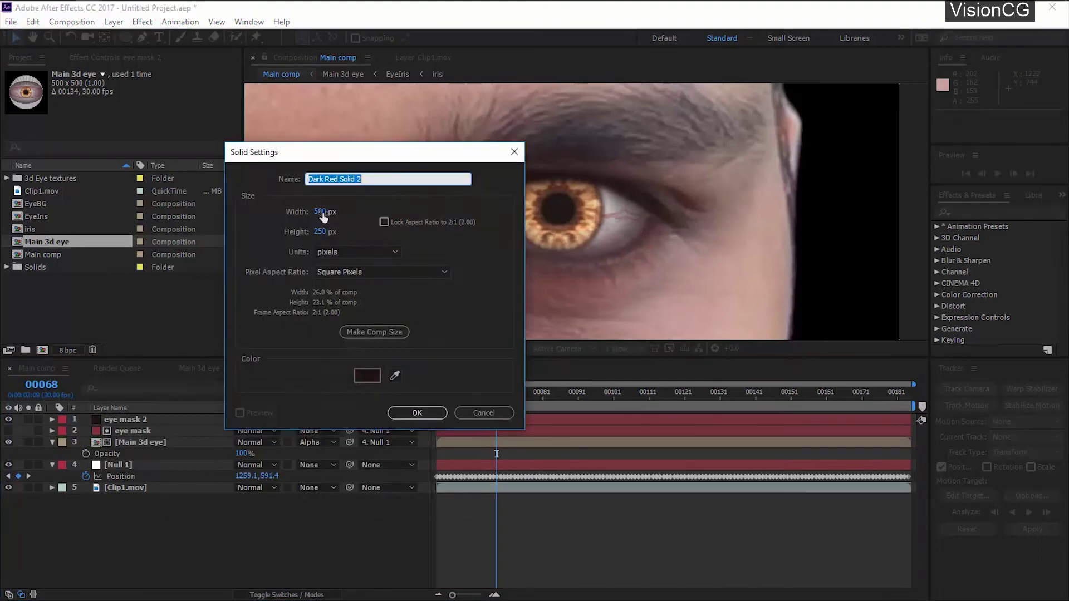
{"action": "key", "text": "Return"}
{"action": "key", "text": "t"}
{"action": "left_click_drag", "start_coordinate": [243, 442], "coordinate": [208, 442]}
- Draw a closed curved mask with the Pen tool on Dark Red Solid 2, covering the upper eyelid from the inner to the outer corner
{"action": "key", "text": "g"}
{"action": "left_click", "coordinate": [438, 239]}
{"action": "left_click_drag", "start_coordinate": [488, 170], "coordinate": [523, 160]}
{"action": "left_click_drag", "start_coordinate": [639, 156], "coordinate": [668, 154]}
{"action": "left_click_drag", "start_coordinate": [739, 144], "coordinate": [747, 142]}
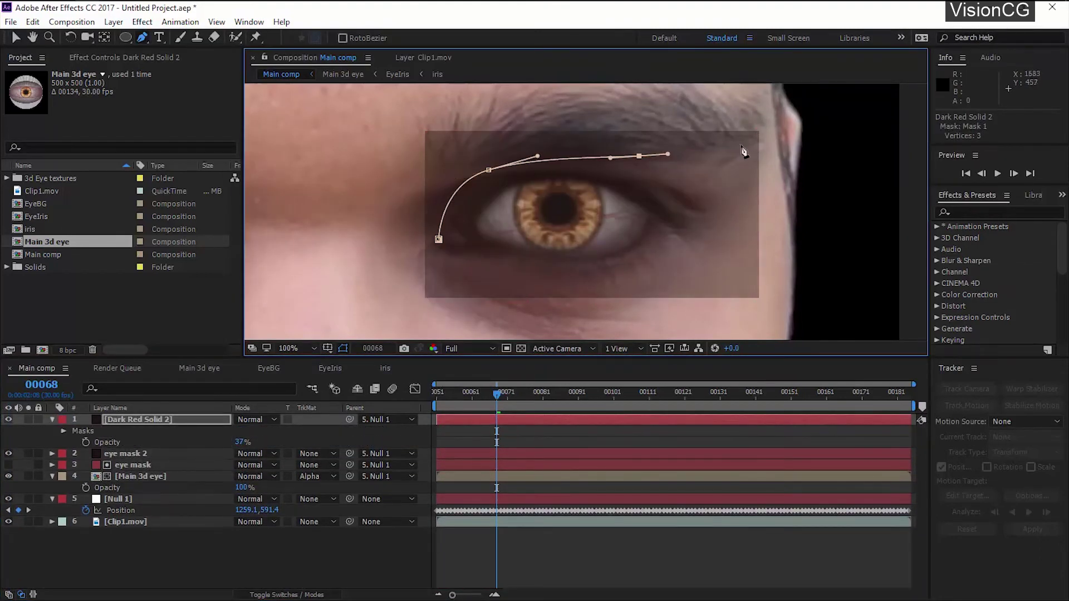
{"action": "left_click_drag", "start_coordinate": [699, 207], "coordinate": [632, 187]}
{"action": "left_click_drag", "start_coordinate": [515, 180], "coordinate": [468, 193]}
{"action": "left_click_drag", "start_coordinate": [468, 226], "coordinate": [432, 239]}
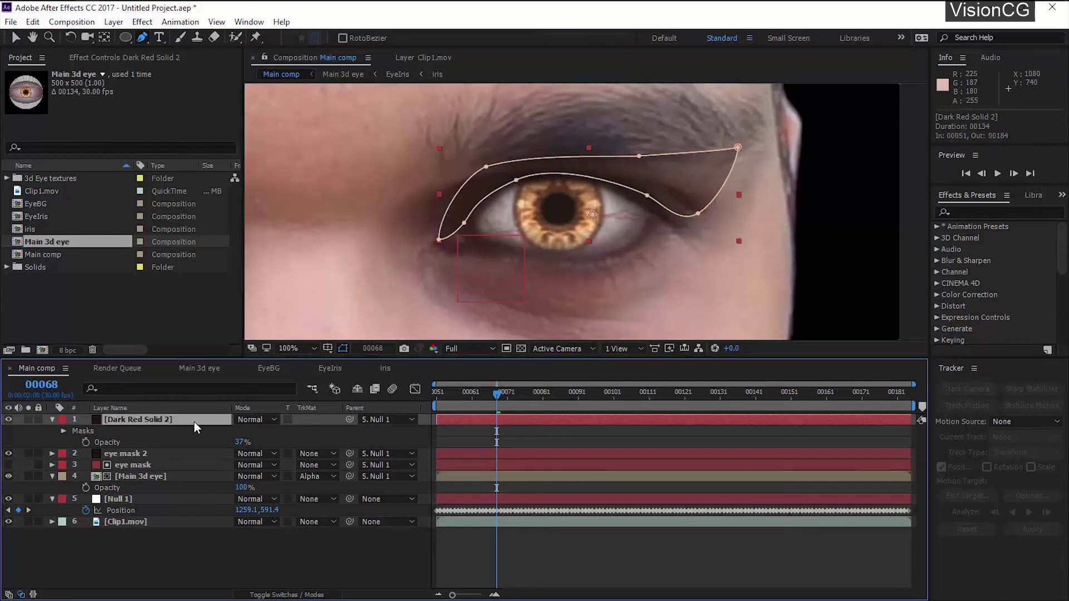
- Adjust the mask feather and the layer opacity of Dark Red Solid 2
{"action": "key", "text": "m"}
{"action": "key", "text": "m"}
{"action": "left_click", "coordinate": [239, 453]}
{"action": "key", "text": "t"}
{"action": "left_click", "coordinate": [243, 442]}
- Keyframe the eyelid mask's path from frame 68 through frame 183 to follow the upper lid, and play back the result
{"action": "key", "text": "alt+shift+m"}
{"action": "mouse_move", "coordinate": [497, 393]}
{"action": "left_mouse_down"}
{"action": "mouse_move", "coordinate": [433, 395]}
{"action": "mouse_move", "coordinate": [620, 396]}
{"action": "mouse_move", "coordinate": [517, 395]}
{"action": "left_mouse_up"}
{"action": "key", "text": "v"}
{"action": "left_click_drag", "start_coordinate": [608, 151], "coordinate": [608, 146]}
{"action": "left_click_drag", "start_coordinate": [517, 394], "coordinate": [703, 394]}
{"action": "left_click_drag", "start_coordinate": [646, 188], "coordinate": [646, 179]}
{"action": "left_click_drag", "start_coordinate": [703, 395], "coordinate": [791, 395]}
{"action": "left_click_drag", "start_coordinate": [641, 180], "coordinate": [641, 171]}
{"action": "left_click", "coordinate": [477, 146]}
{"action": "left_click_drag", "start_coordinate": [791, 395], "coordinate": [904, 395]}
{"action": "key", "text": "space"}
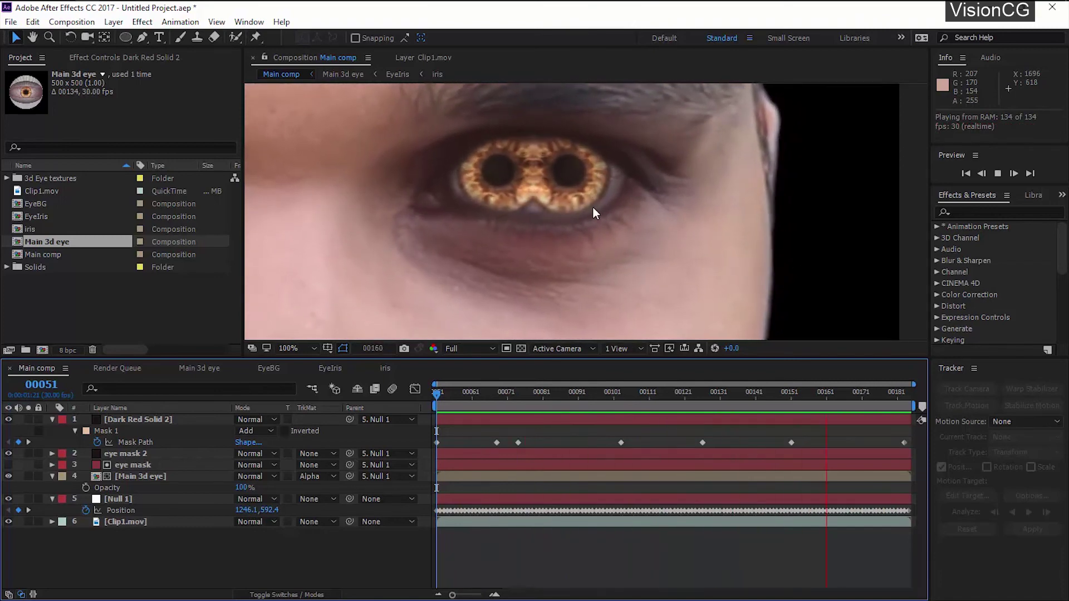
{"action": "key", "text": "space"}
- Apply the Lumetri Color effect to the Clip1.mov layer
{"action": "scroll", "coordinate": [593, 260], "scroll_direction": "down", "scroll_amount": 2}
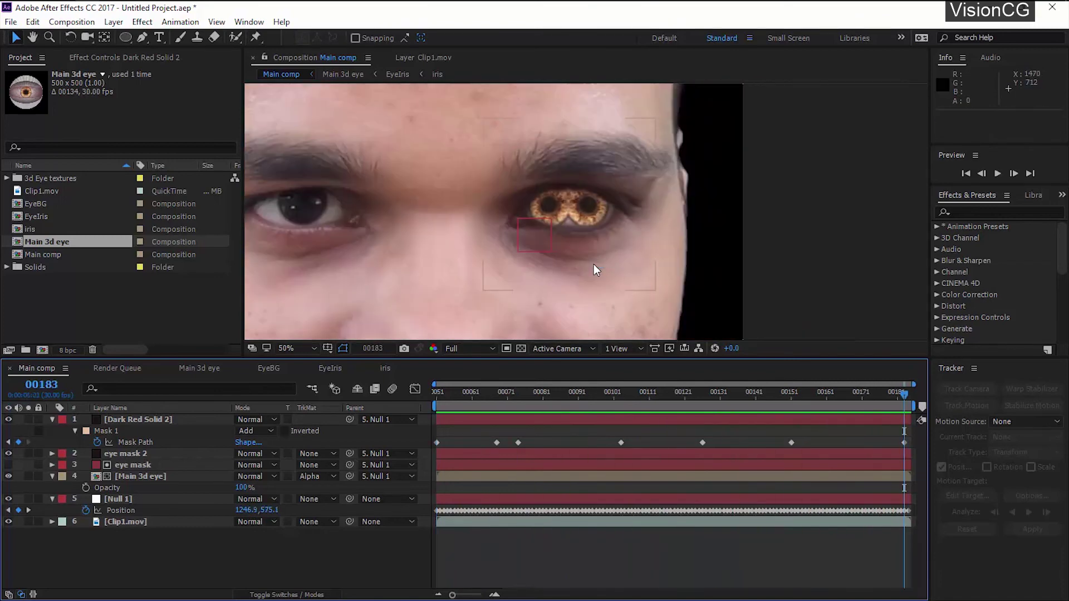
{"action": "scroll", "coordinate": [593, 264], "scroll_direction": "up", "scroll_amount": 2}
{"action": "left_click_drag", "start_coordinate": [548, 358], "coordinate": [517, 299]}
{"action": "left_click", "coordinate": [157, 526]}
{"action": "left_click", "coordinate": [101, 59]}
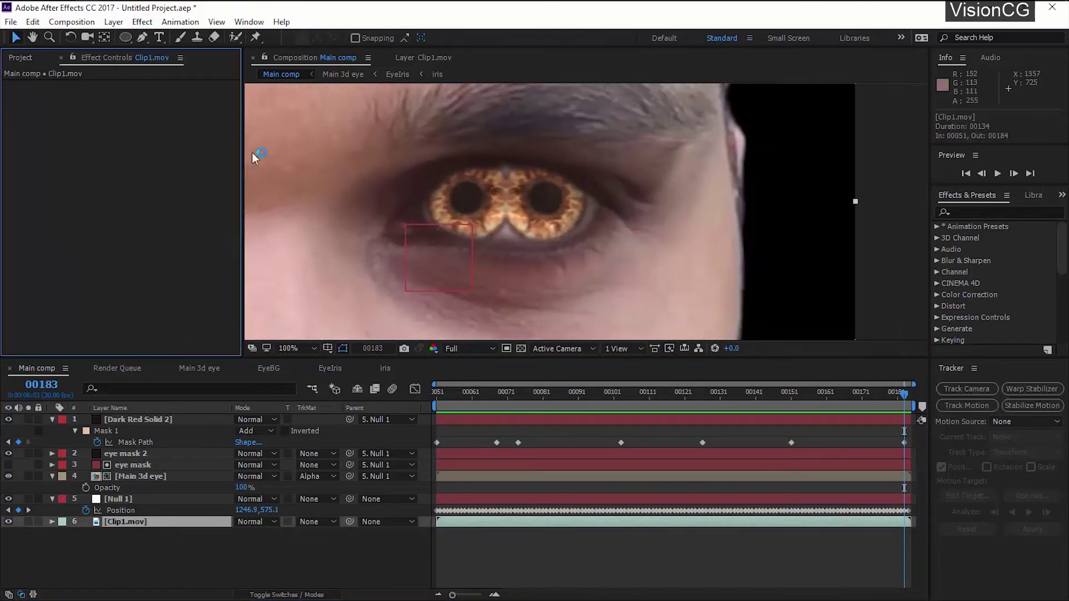
{"action": "left_click", "coordinate": [999, 212]}
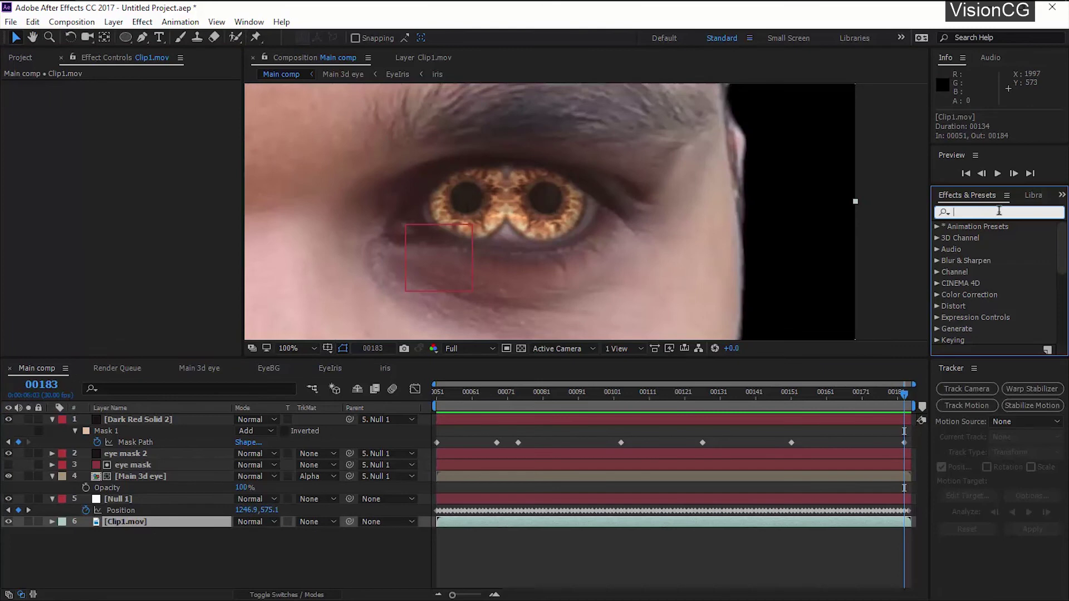
{"action": "type", "text": "lume"}
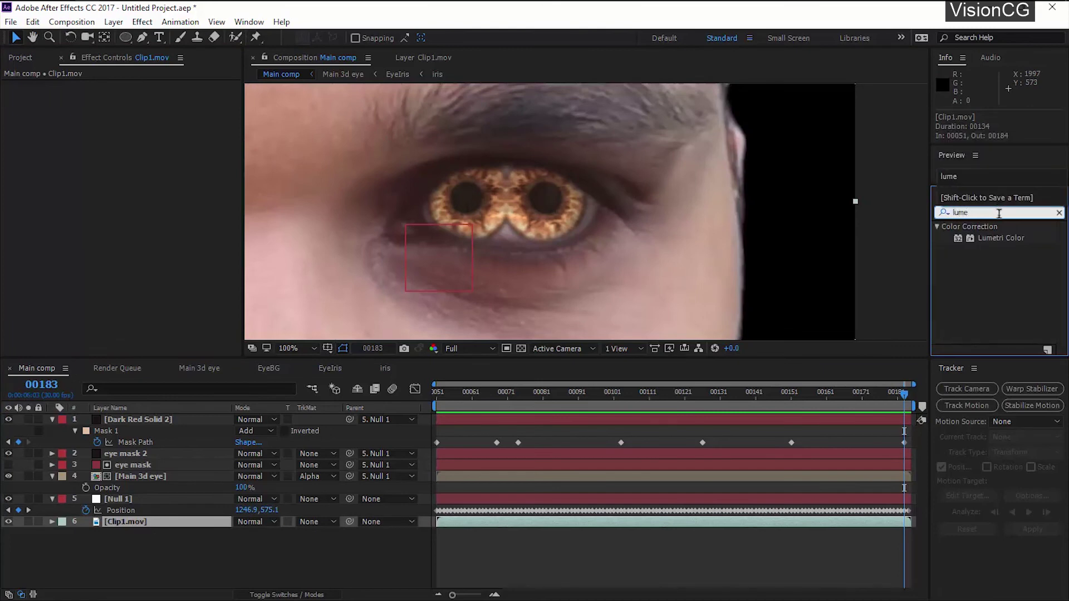
{"action": "double_click", "coordinate": [1002, 237]}
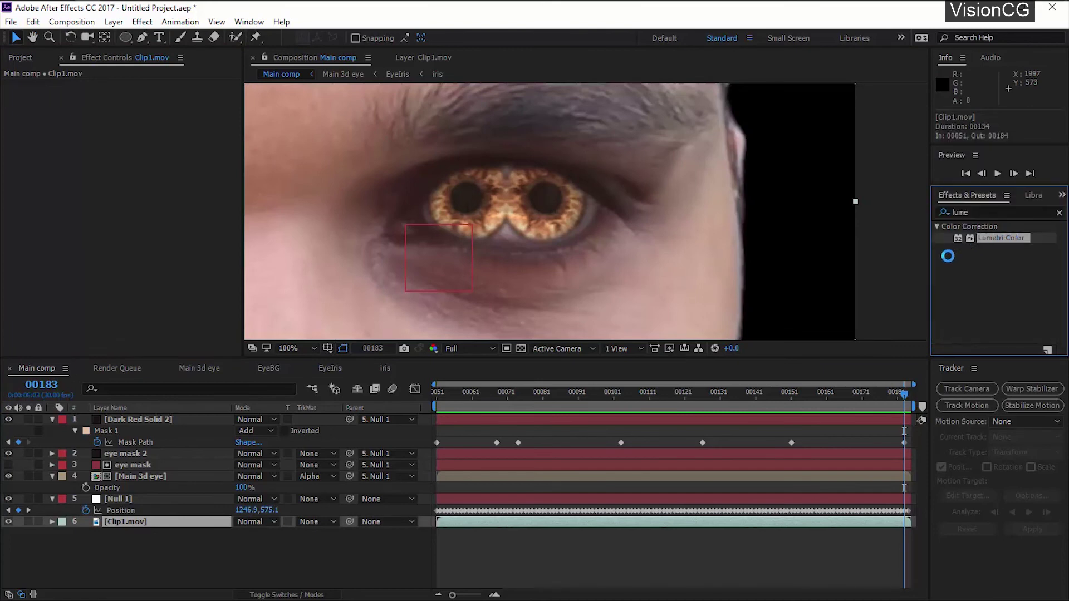
- Set Lumetri's creative Sharpen to 20 and Vibrance to -41, and shift the split toning tint
{"action": "left_click", "coordinate": [138, 177]}
{"action": "left_click_drag", "start_coordinate": [143, 210], "coordinate": [138, 212]}
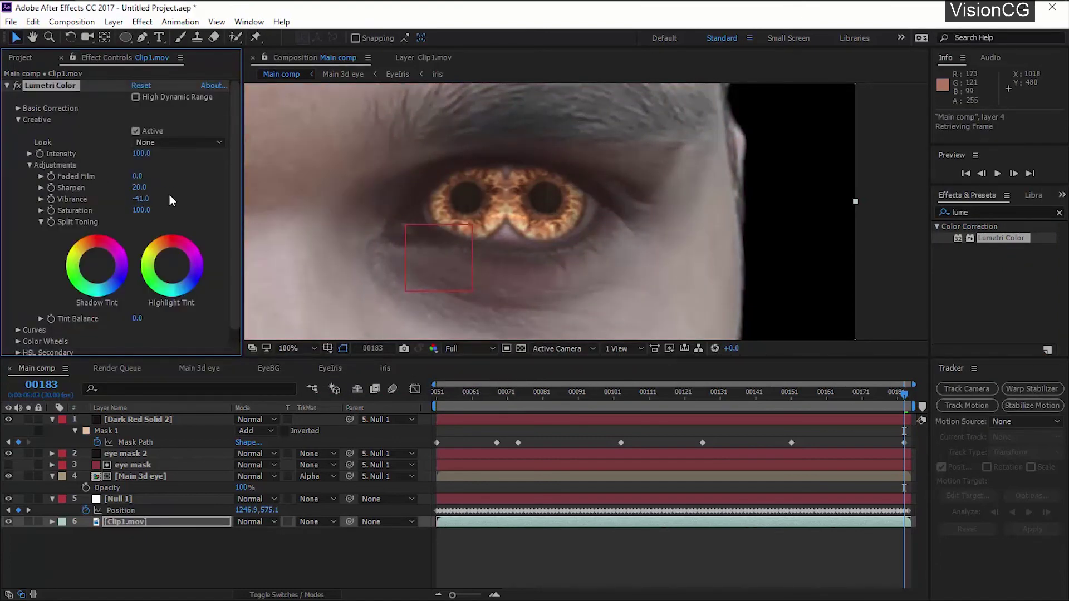
{"action": "scroll", "coordinate": [211, 202], "scroll_direction": "down", "scroll_amount": 1}
{"action": "left_click_drag", "start_coordinate": [97, 251], "coordinate": [149, 276]}
- Darken Clip1.mov with Lumetri's RGB curve and reshape its hue saturation curve
{"action": "left_click", "coordinate": [18, 105]}
{"action": "left_click", "coordinate": [18, 131]}
{"action": "left_click", "coordinate": [149, 152]}
{"action": "left_click", "coordinate": [41, 131]}
{"action": "scroll", "coordinate": [89, 229], "scroll_direction": "down", "scroll_amount": 1}
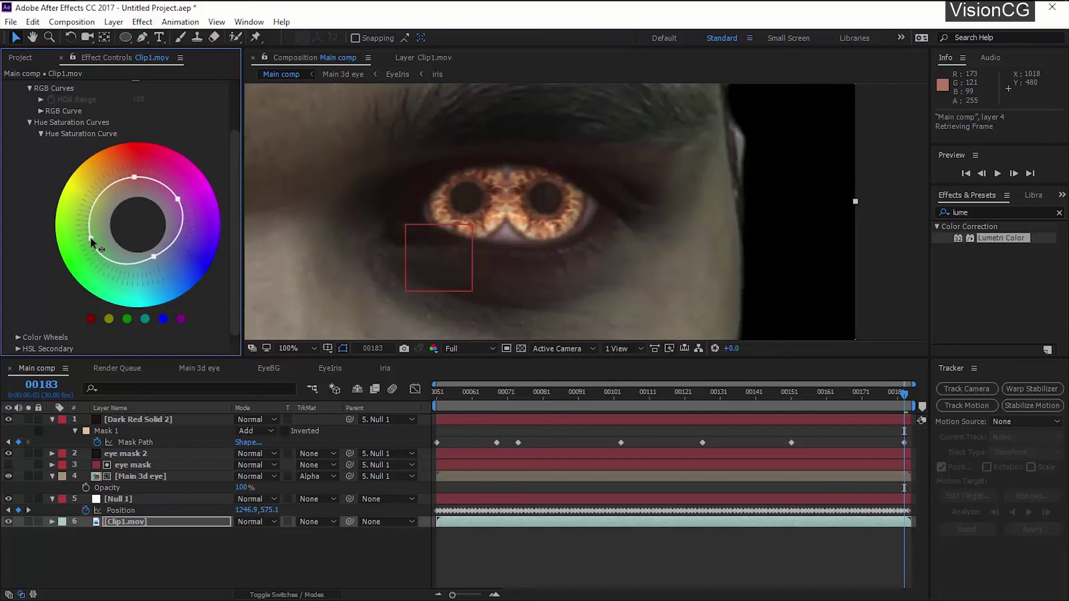
{"action": "left_click", "coordinate": [42, 133]}
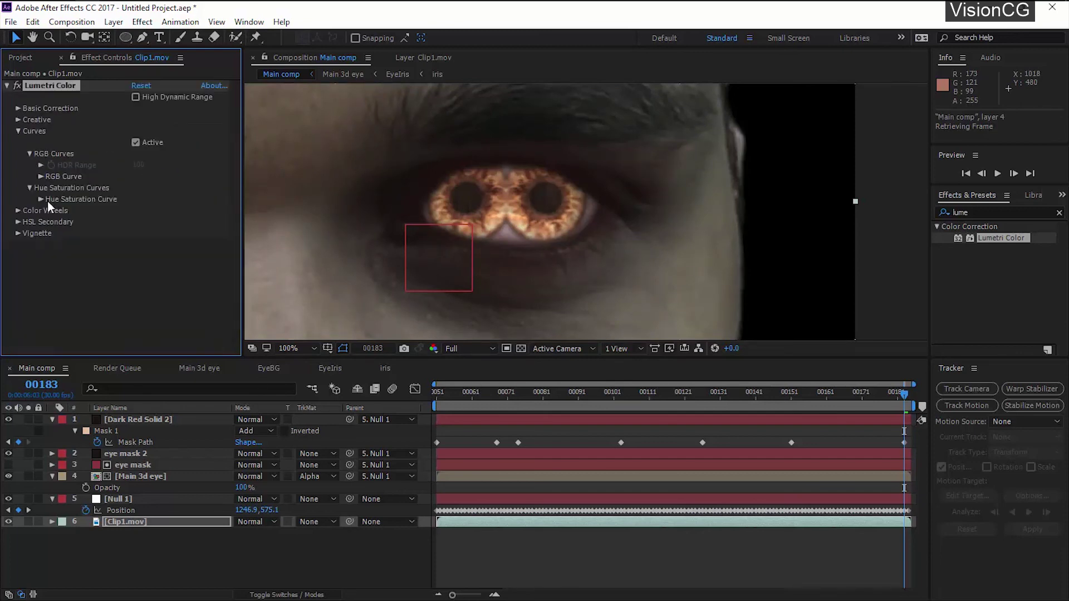
- Try darkening the Main 3d eye layer with a Curves effect
{"action": "left_click", "coordinate": [141, 477]}
{"action": "left_click", "coordinate": [980, 212]}
{"action": "type", "text": "curve"}
{"action": "double_click", "coordinate": [979, 272]}
{"action": "left_click_drag", "start_coordinate": [112, 221], "coordinate": [113, 224]}
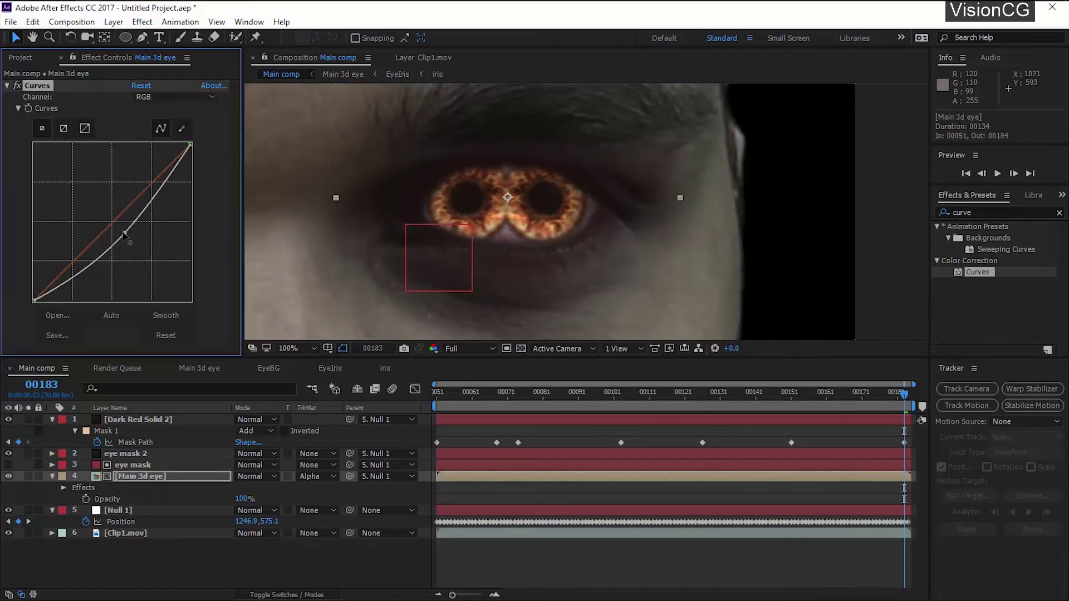
{"action": "left_click_drag", "start_coordinate": [710, 397], "coordinate": [416, 360]}
{"action": "left_click", "coordinate": [31, 87]}
{"action": "key", "text": "Delete"}
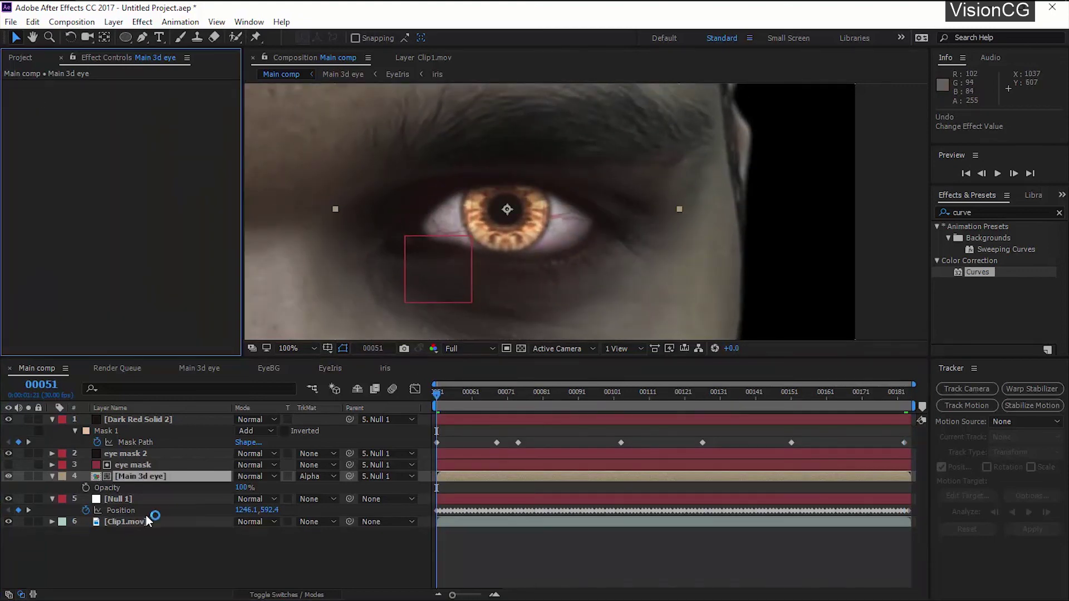
{"action": "left_click", "coordinate": [141, 454]}
{"action": "left_click", "coordinate": [114, 22]}
{"action": "left_click", "coordinate": [133, 52]}
{"action": "left_click", "coordinate": [899, 443]}
- Cut the Lumetri Color effect from the Clip1.mov layer
{"action": "left_click", "coordinate": [142, 522]}
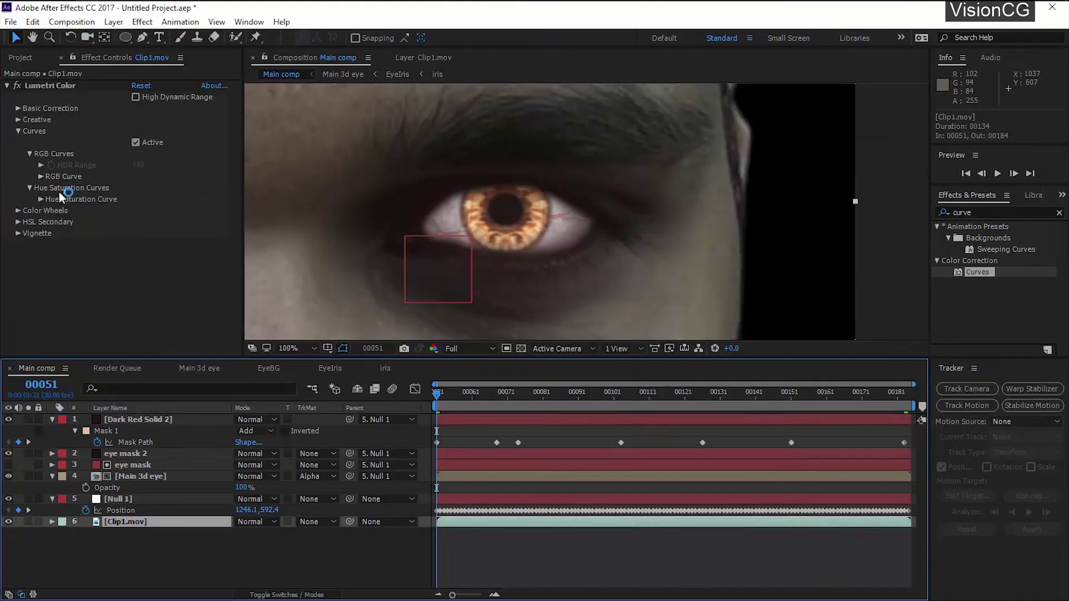
{"action": "left_click", "coordinate": [36, 87]}
{"action": "key", "text": "Delete"}
- Precompose all layers of Main comp into a new composition named Final comp
{"action": "left_click", "coordinate": [138, 420], "text": "shift"}
{"action": "key", "text": "ctrl+shift+c"}
{"action": "type", "text": "editedcomp"}
{"action": "key", "text": "Return"}
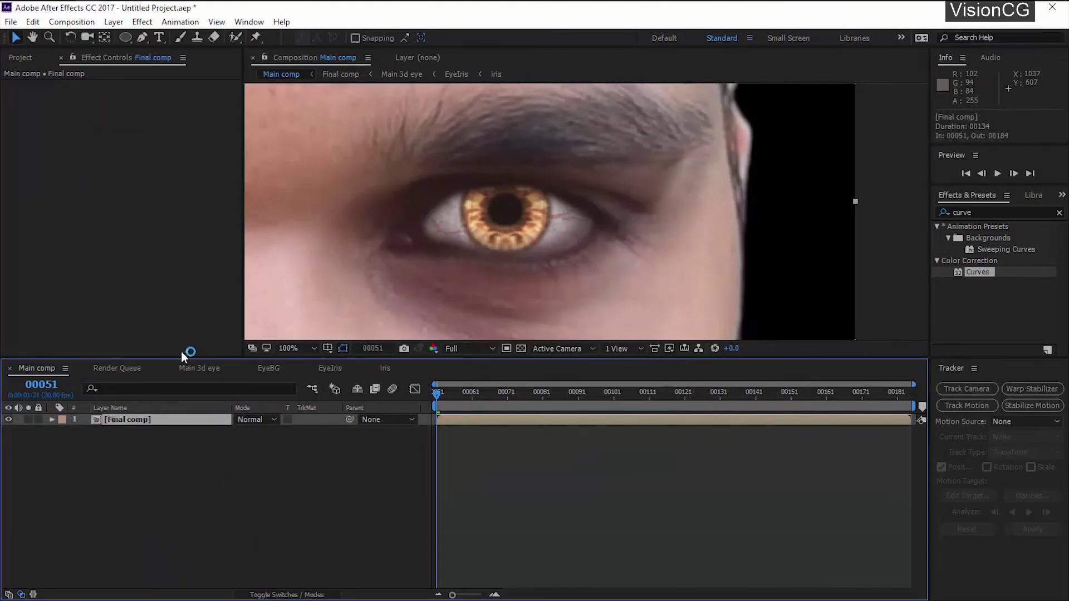
- Paste the Lumetri Color effect onto the Final comp layer and check the grade along the timeline to frame 74
{"action": "key", "text": "ctrl+v"}
{"action": "left_click_drag", "start_coordinate": [679, 397], "coordinate": [862, 397]}
{"action": "left_click_drag", "start_coordinate": [519, 271], "coordinate": [589, 292]}
{"action": "left_click", "coordinate": [517, 399]}
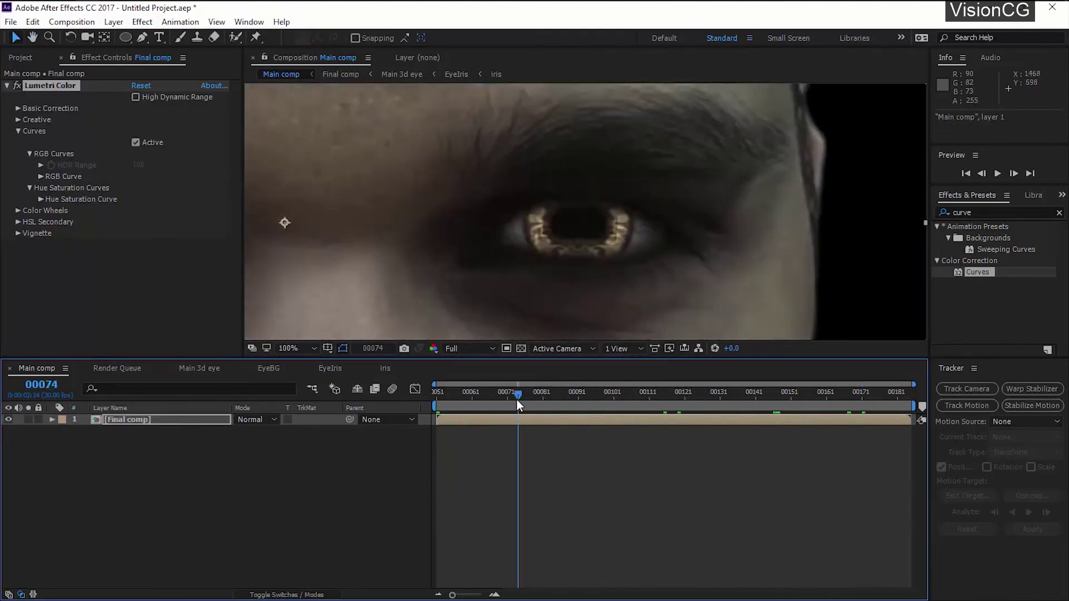
- Duplicate the Final comp layer and apply Camera Lens Blur to the upper copy with a blur radius of 7
{"action": "left_click", "coordinate": [113, 465]}
{"action": "left_click", "coordinate": [129, 418]}
{"action": "key", "text": "ctrl+d"}
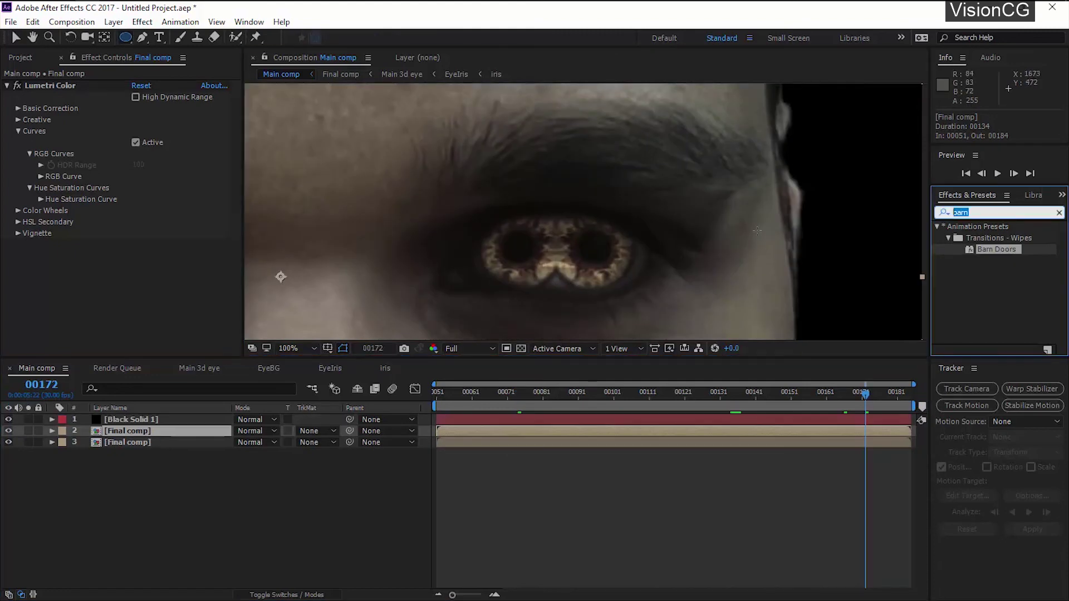
{"action": "type", "text": "camera"}
{"action": "mouse_move", "coordinate": [995, 237]}
{"action": "left_mouse_down"}
{"action": "mouse_move", "coordinate": [129, 166]}
{"action": "mouse_move", "coordinate": [167, 148]}
{"action": "left_mouse_up"}
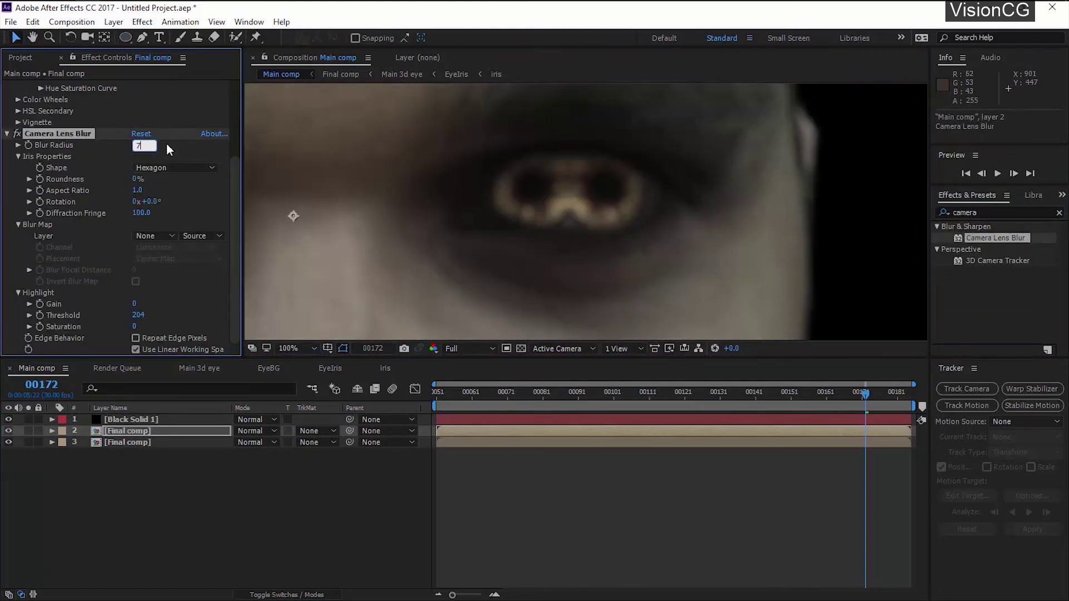
- Draw an elliptical mask around the eye on the blurred Final comp, invert it and set its feather to 30 px
{"action": "left_click", "coordinate": [126, 37]}
{"action": "mouse_move", "coordinate": [404, 153]}
{"action": "left_mouse_down"}
{"action": "mouse_move", "coordinate": [747, 291]}
{"action": "mouse_move", "coordinate": [748, 277]}
{"action": "left_mouse_up"}
{"action": "left_click", "coordinate": [284, 453]}
{"action": "left_click", "coordinate": [74, 453]}
{"action": "left_click_drag", "start_coordinate": [248, 476], "coordinate": [265, 476]}
- Keyframe the ellipse mask's path from frame 184 back to frame 51 to follow the eye, and preview from frame 68
{"action": "key", "text": "F2"}
{"action": "key", "text": "End"}
{"action": "left_click", "coordinate": [98, 465]}
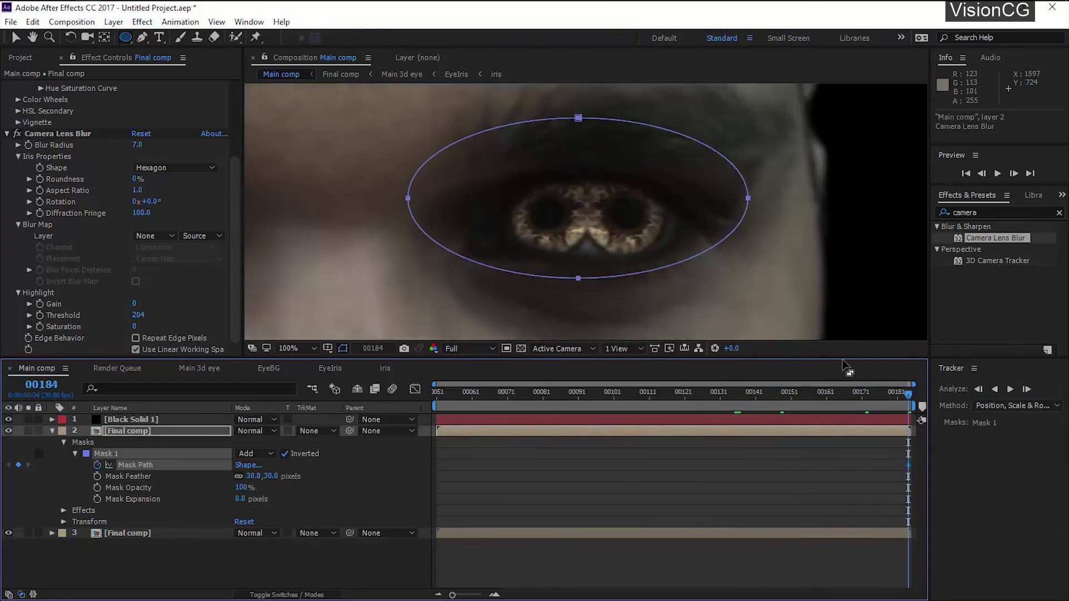
{"action": "left_click", "coordinate": [695, 393]}
{"action": "left_click_drag", "start_coordinate": [584, 273], "coordinate": [583, 309]}
{"action": "left_click", "coordinate": [592, 393]}
{"action": "left_click", "coordinate": [487, 393]}
{"action": "left_click", "coordinate": [437, 393]}
{"action": "key", "text": "F2"}
{"action": "scroll", "coordinate": [622, 244], "scroll_direction": "down", "scroll_amount": 1}
{"action": "left_click_drag", "start_coordinate": [623, 243], "coordinate": [619, 230]}
{"action": "left_click", "coordinate": [497, 393]}
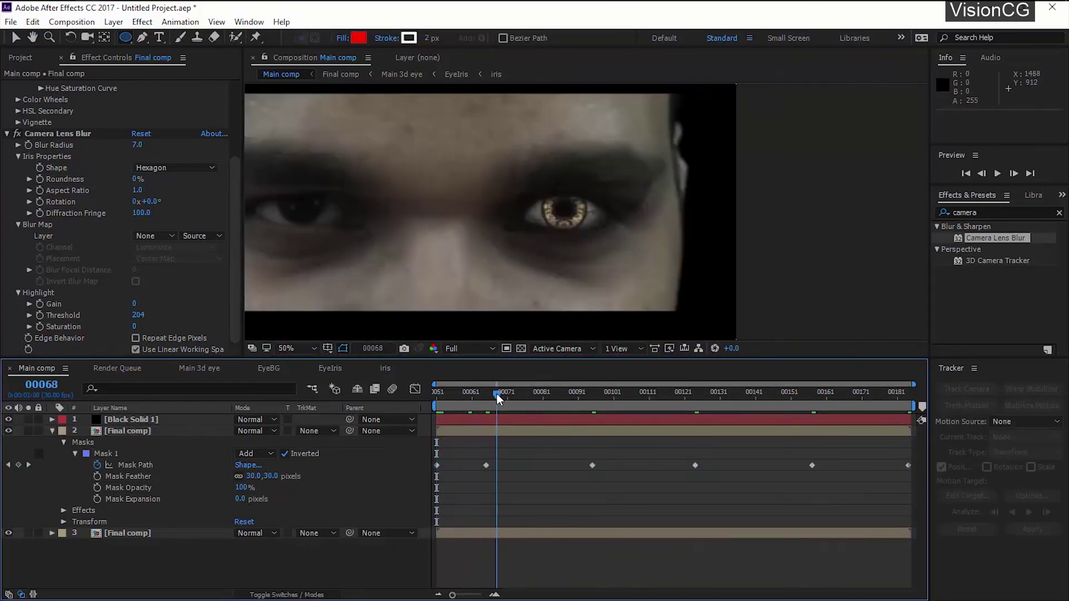
{"action": "key", "text": "space"}
{"action": "key", "text": "space"}
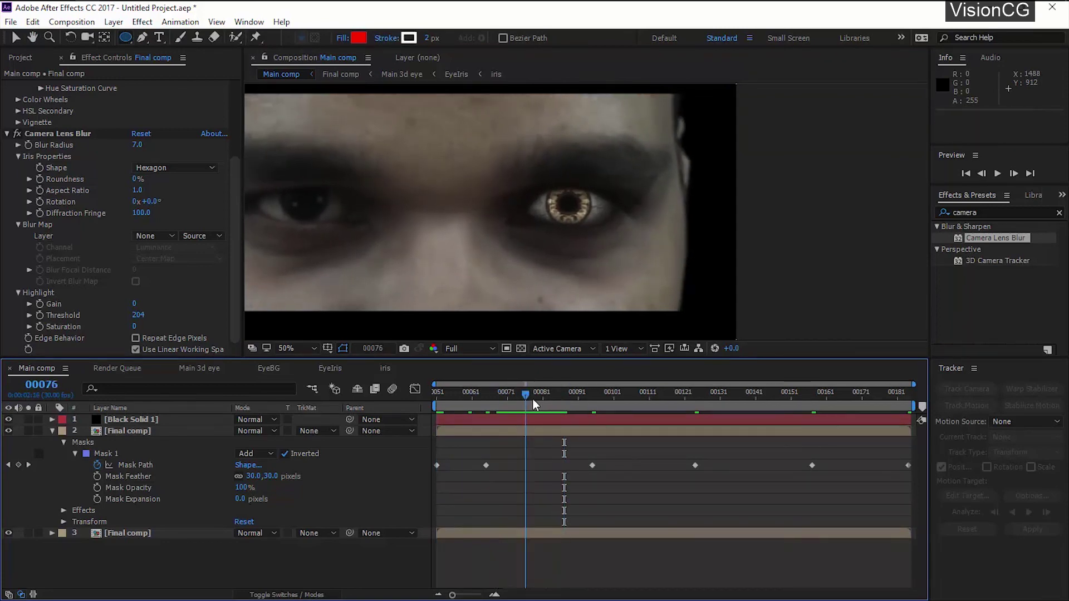